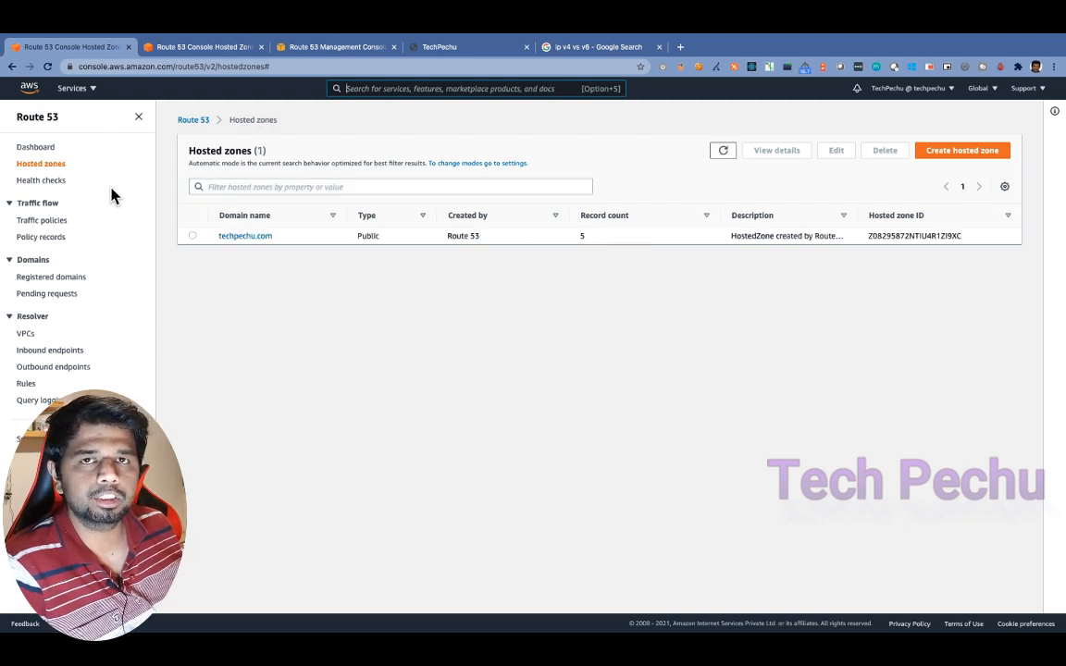
# - Open the techpechu.com hosted zone and highlight the type of its A record
pyautogui.click(263, 237)
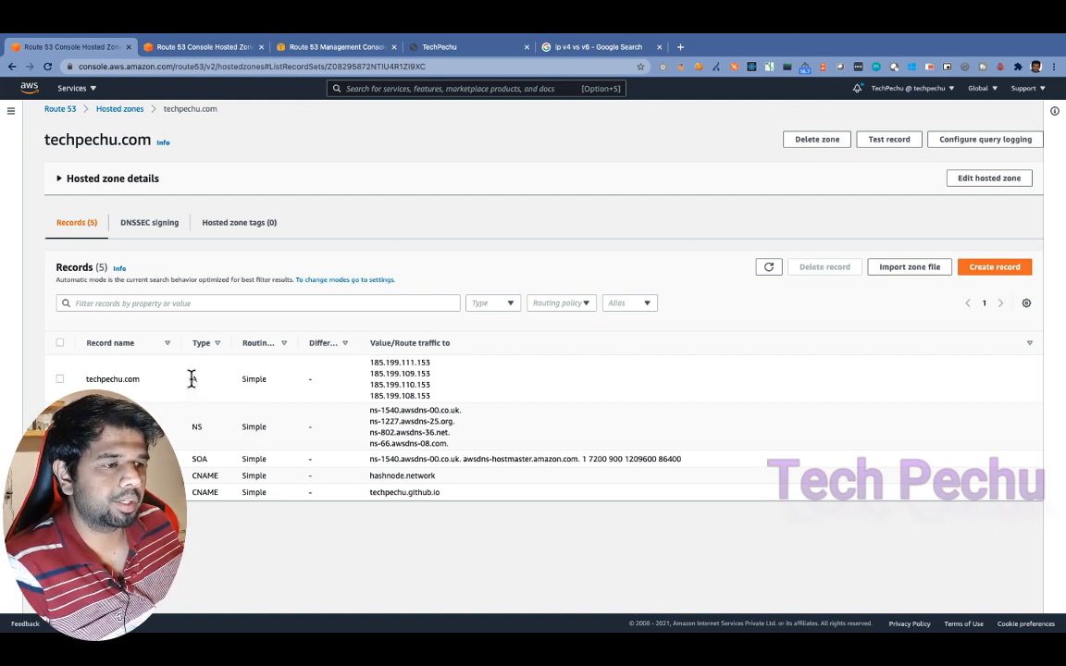
pyautogui.moveTo(191, 377); pyautogui.dragTo(205, 388)
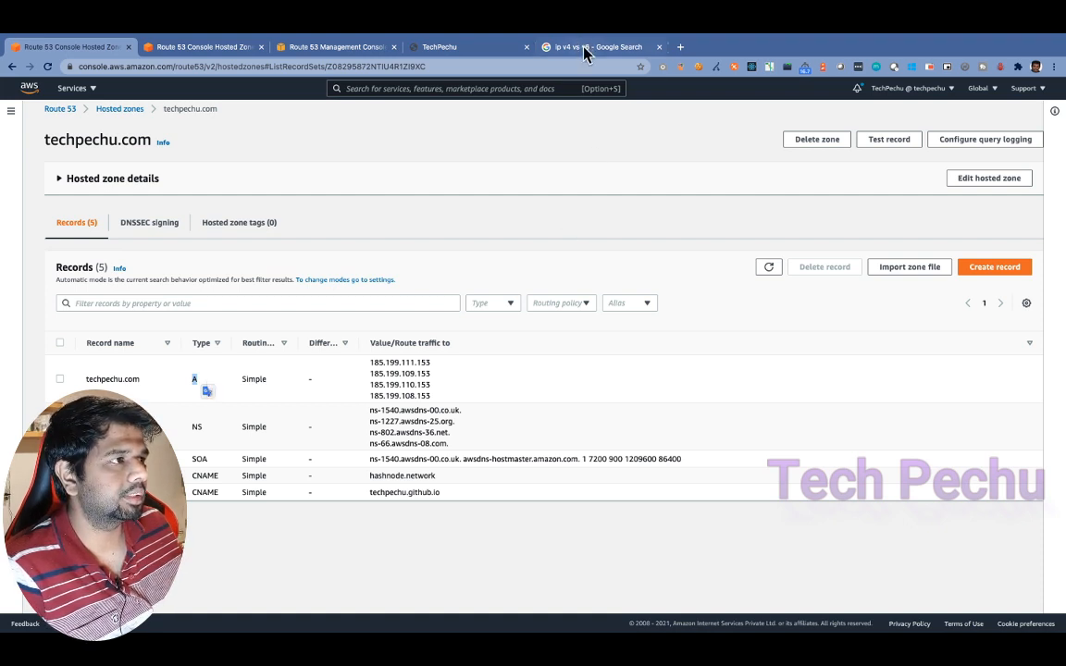
# - Compare the IPv4 and IPv6 address bit sizes in the featured snippet of the open Google search
pyautogui.click(542, 46)
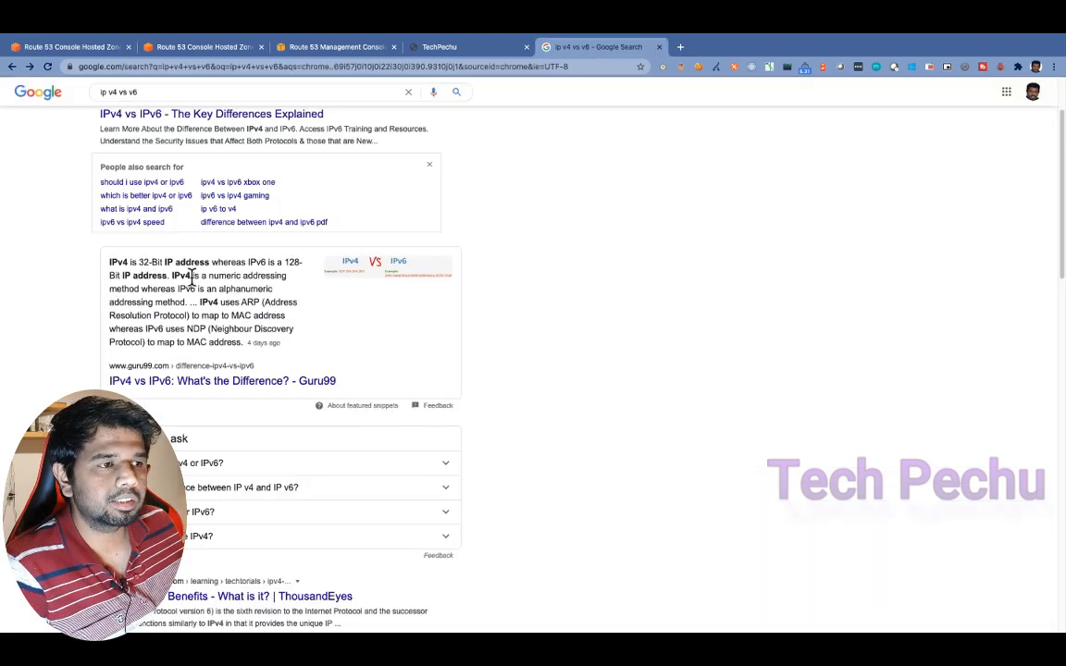
pyautogui.doubleClick(291, 262)
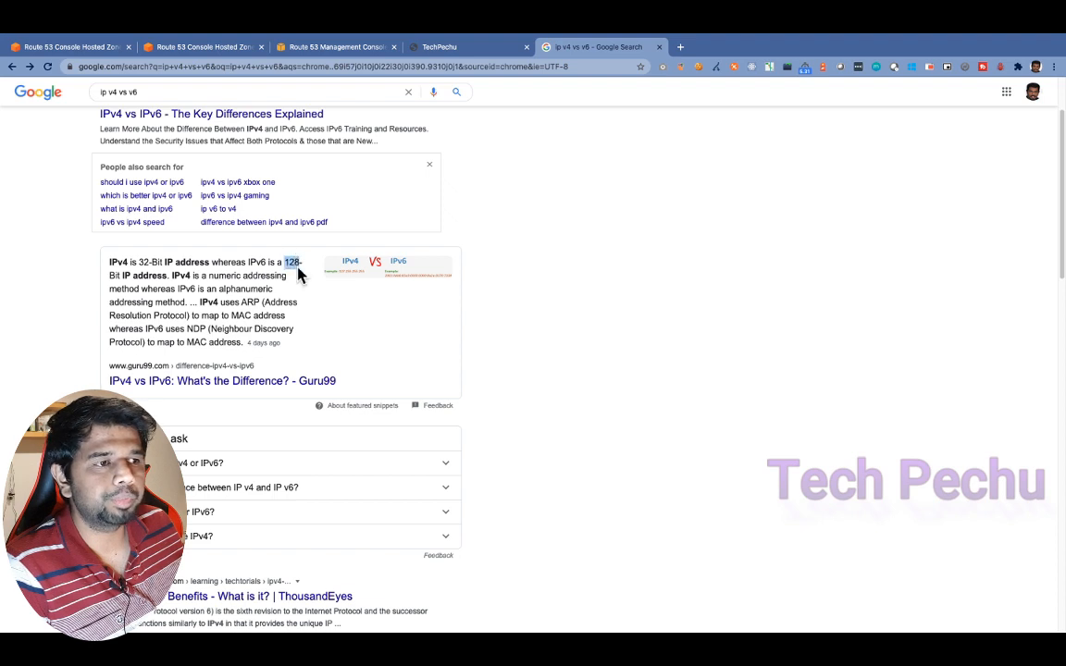
pyautogui.doubleClick(143, 262)
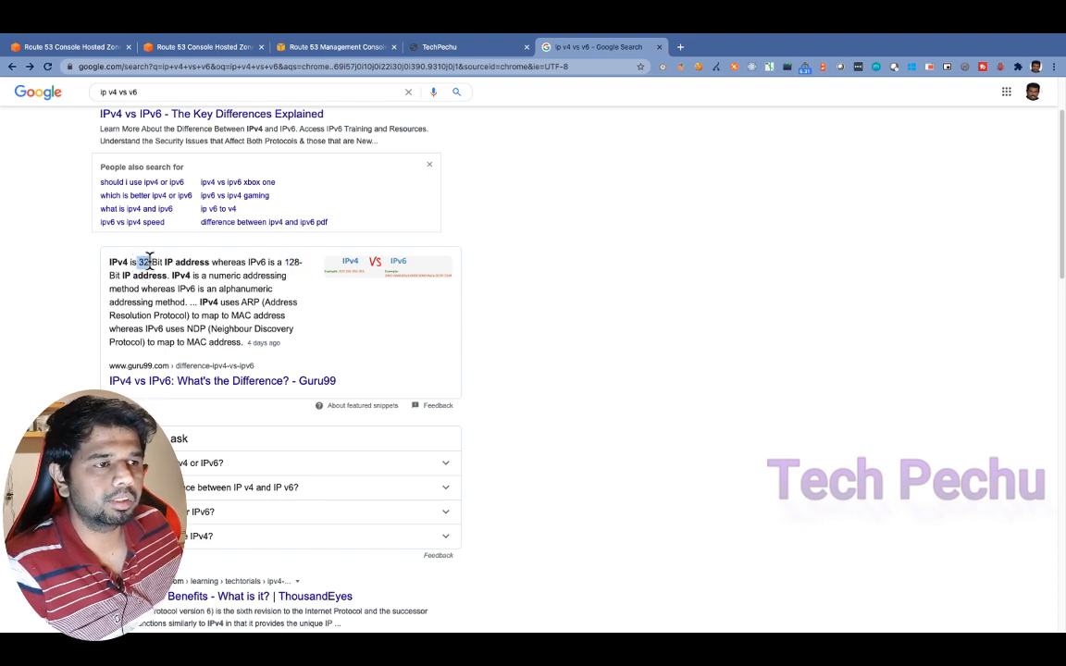
pyautogui.doubleClick(292, 262)
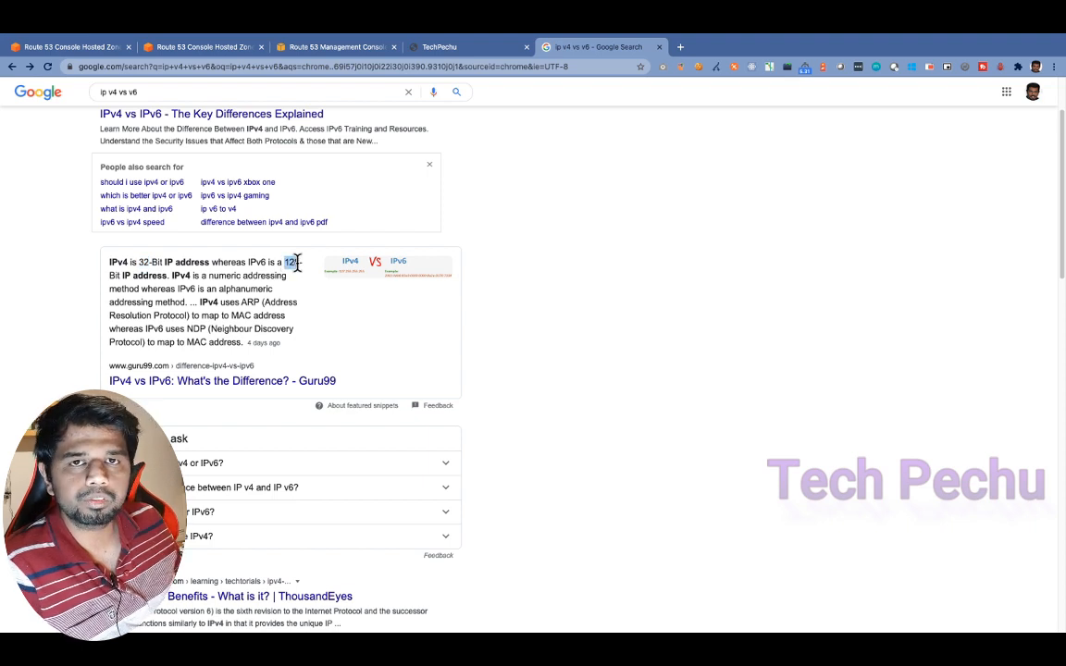
# - Return to the techpechu.com records and examine the blog.techpechu.com record's name, target value and CNAME type
pyautogui.click(90, 47)
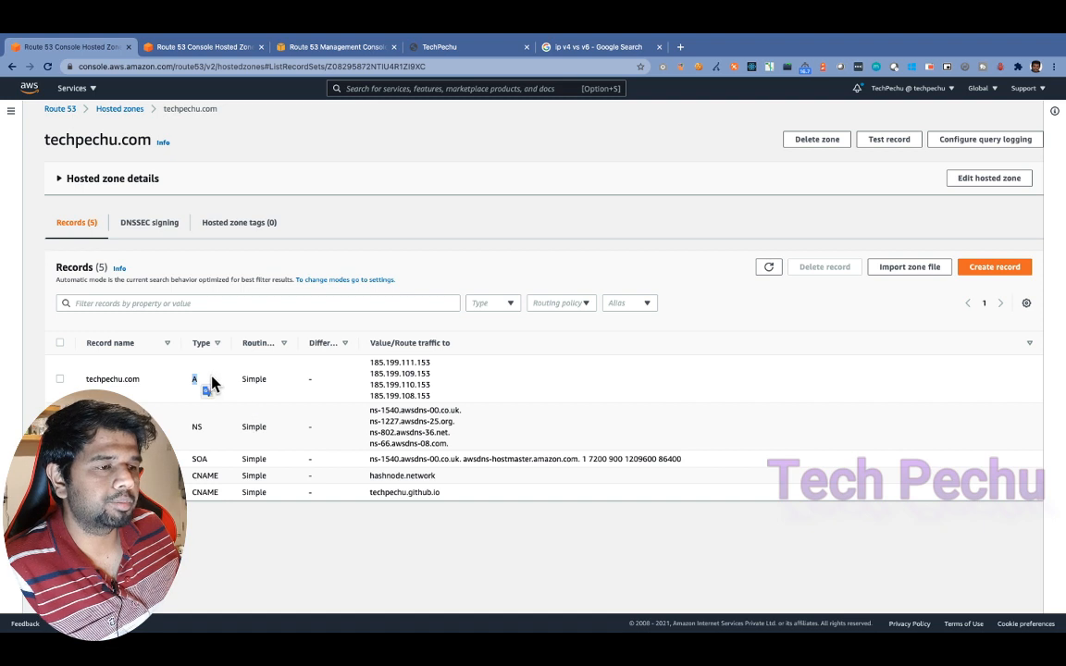
pyautogui.click(212, 382)
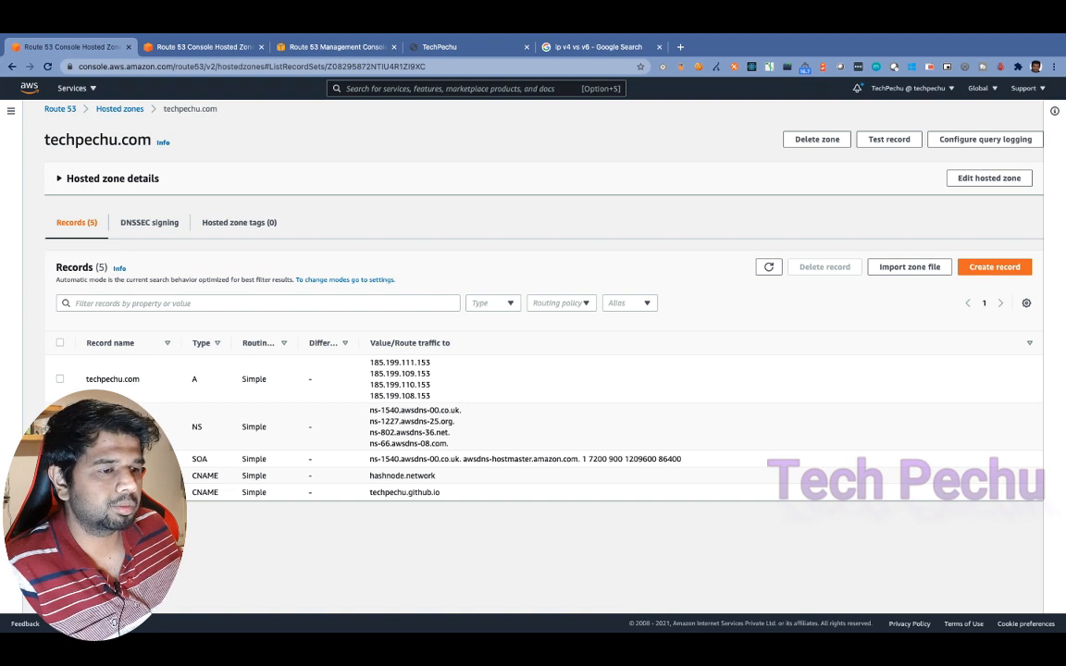
pyautogui.doubleClick(130, 476)
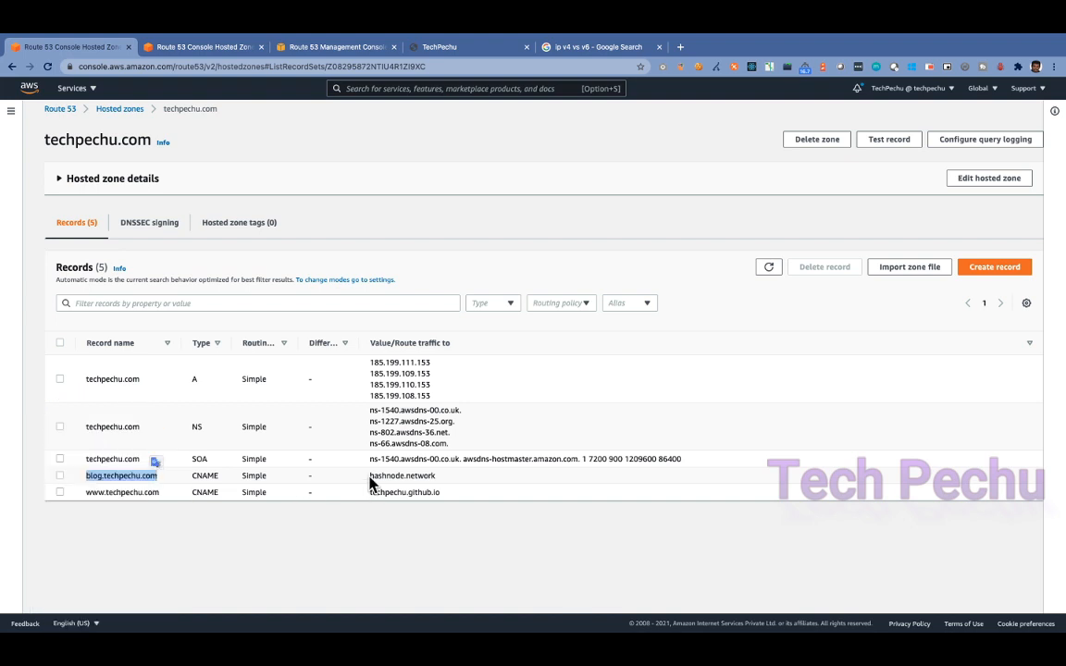
pyautogui.moveTo(369, 476); pyautogui.dragTo(450, 483)
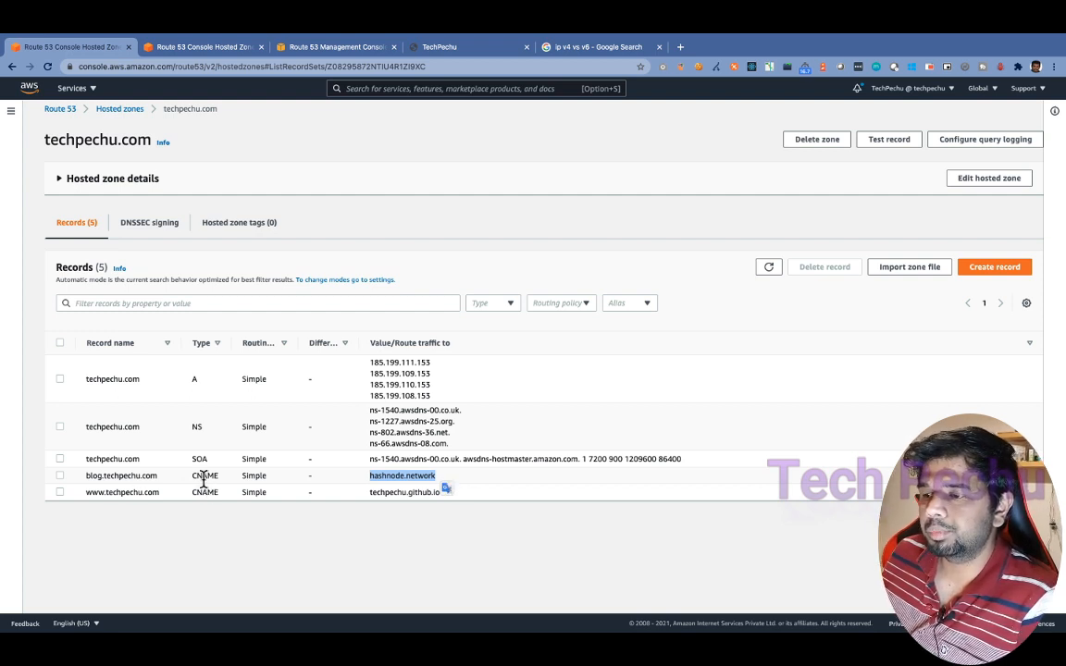
pyautogui.moveTo(191, 476); pyautogui.dragTo(218, 475)
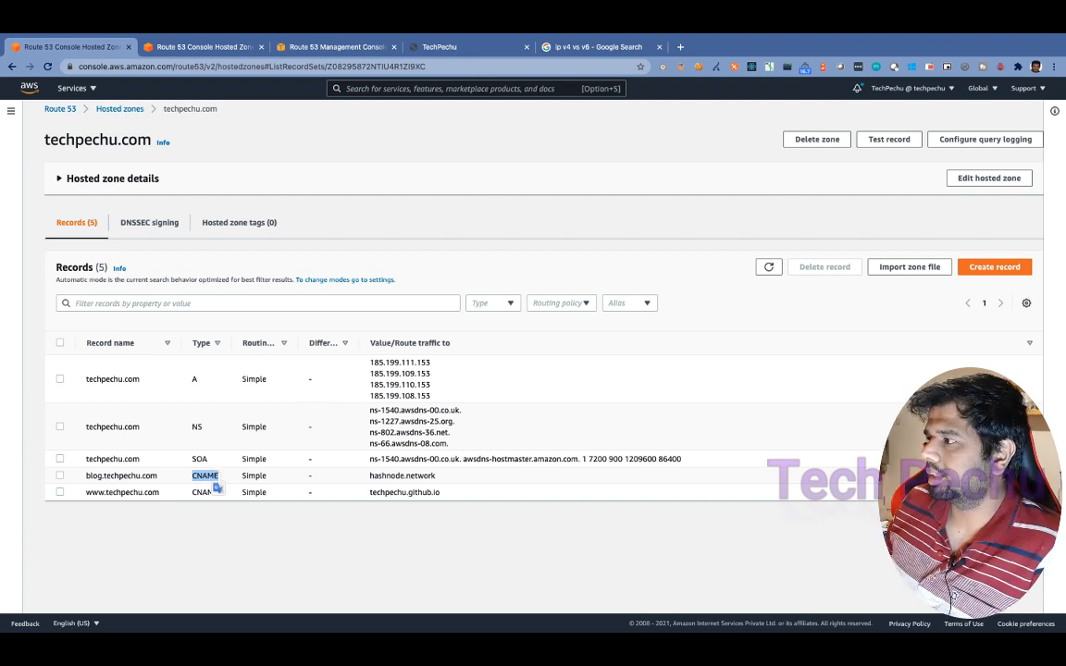
# - Start a new record in the techpechu.com hosted zone with the record name demo
pyautogui.click(984, 268)
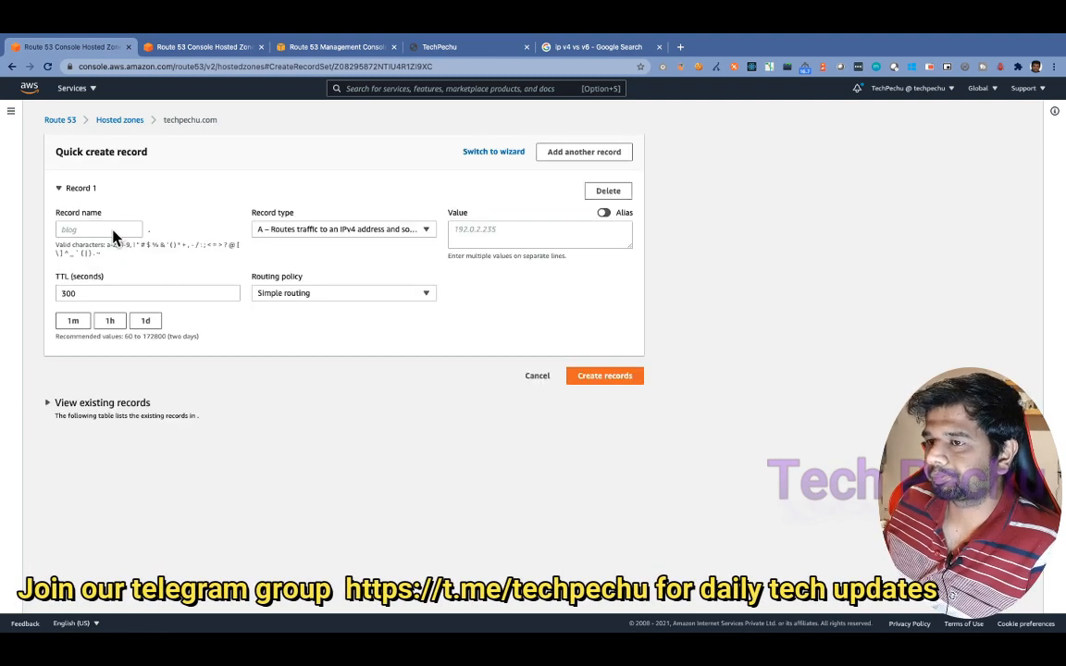
pyautogui.click(109, 229)
pyautogui.write('de')
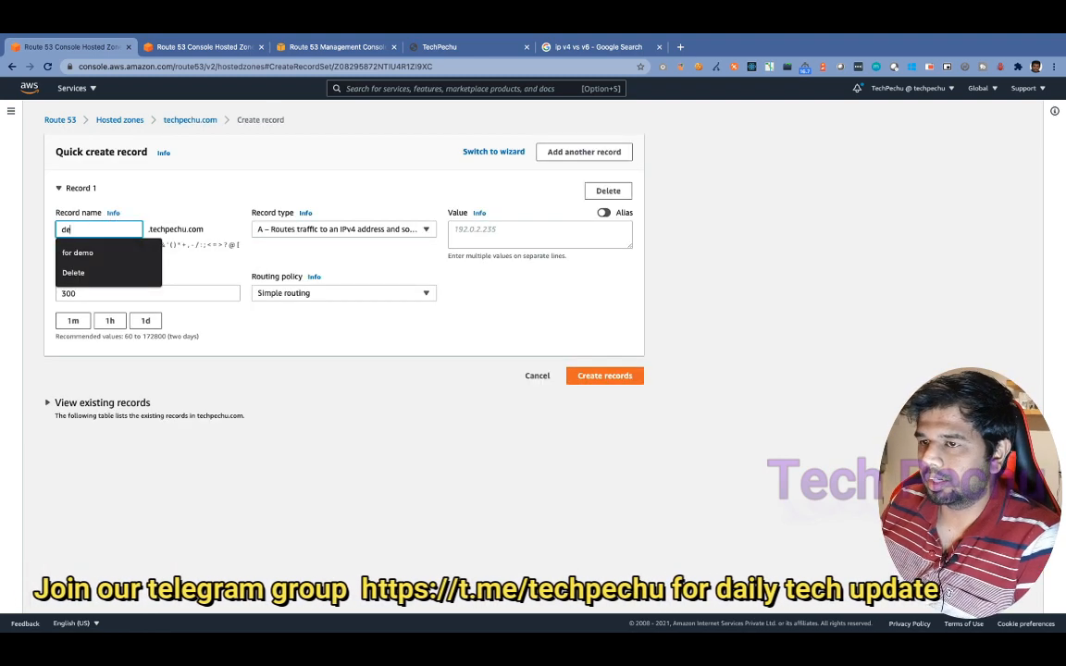
pyautogui.write('mo')
pyautogui.click(368, 494)
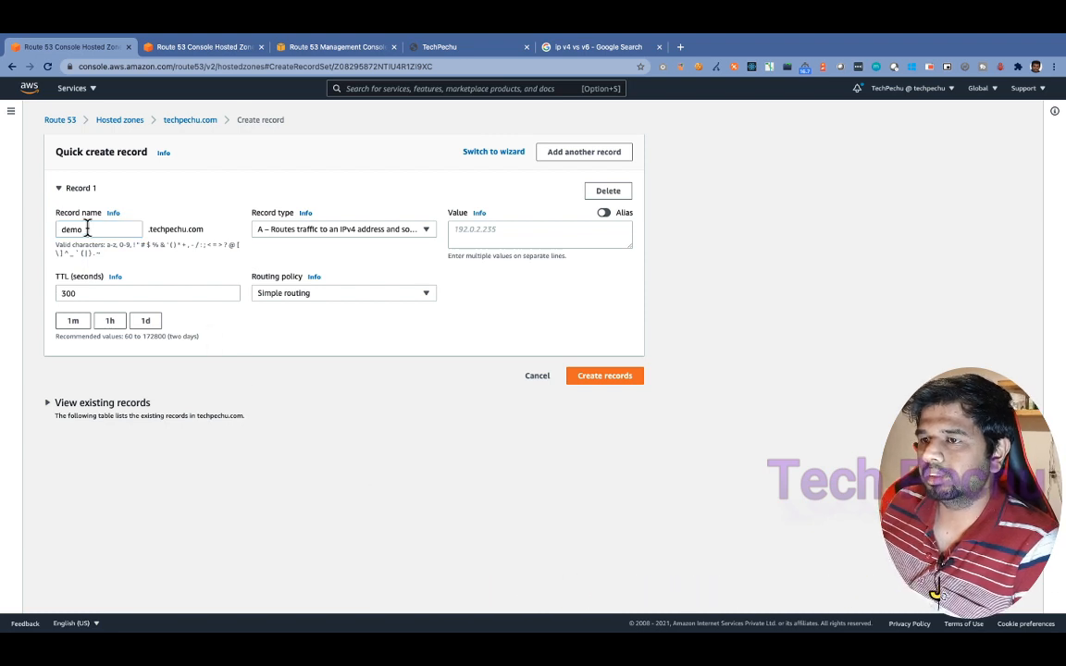
pyautogui.moveTo(88, 229); pyautogui.dragTo(45, 230)
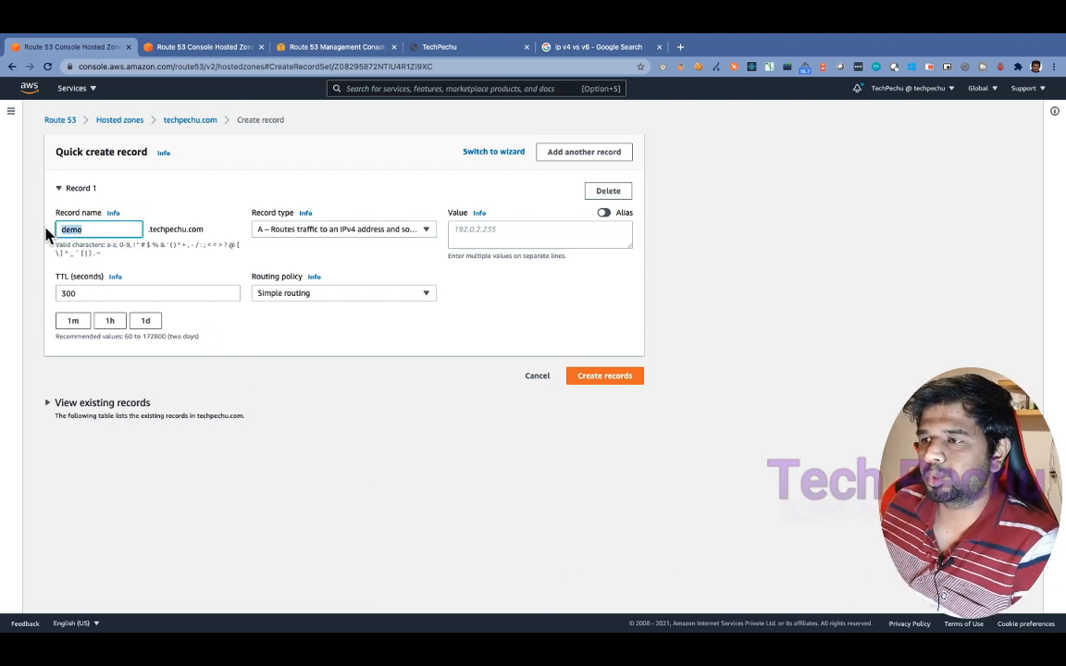
# - Keep the record type as A for routing to an IPv4 address and set its value to 192.1.1.1
pyautogui.click(306, 231)
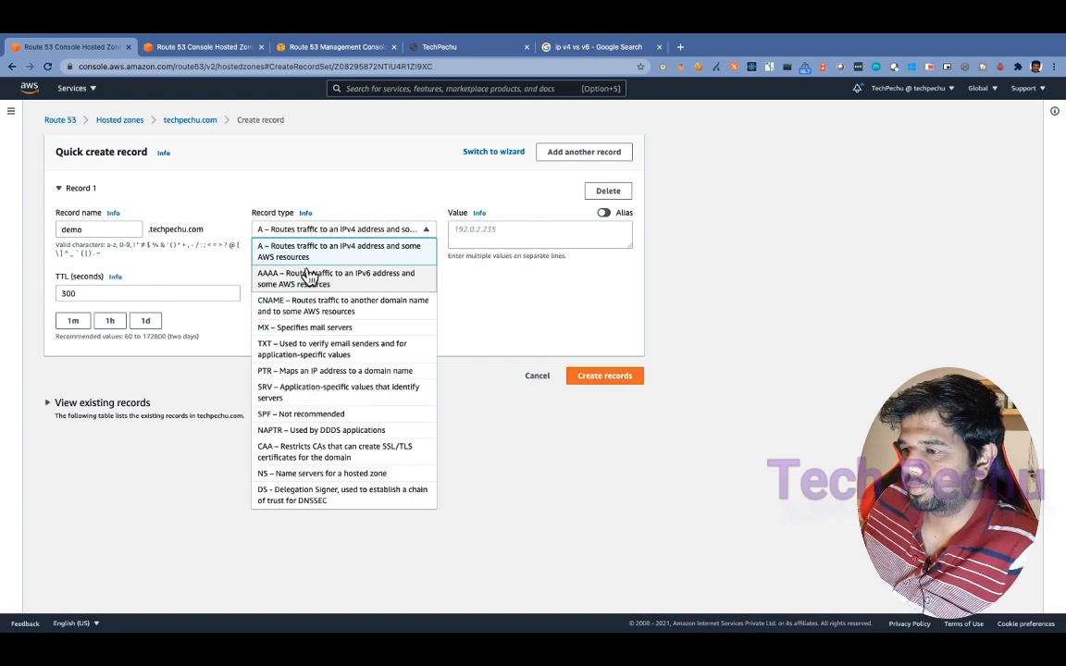
pyautogui.click(278, 255)
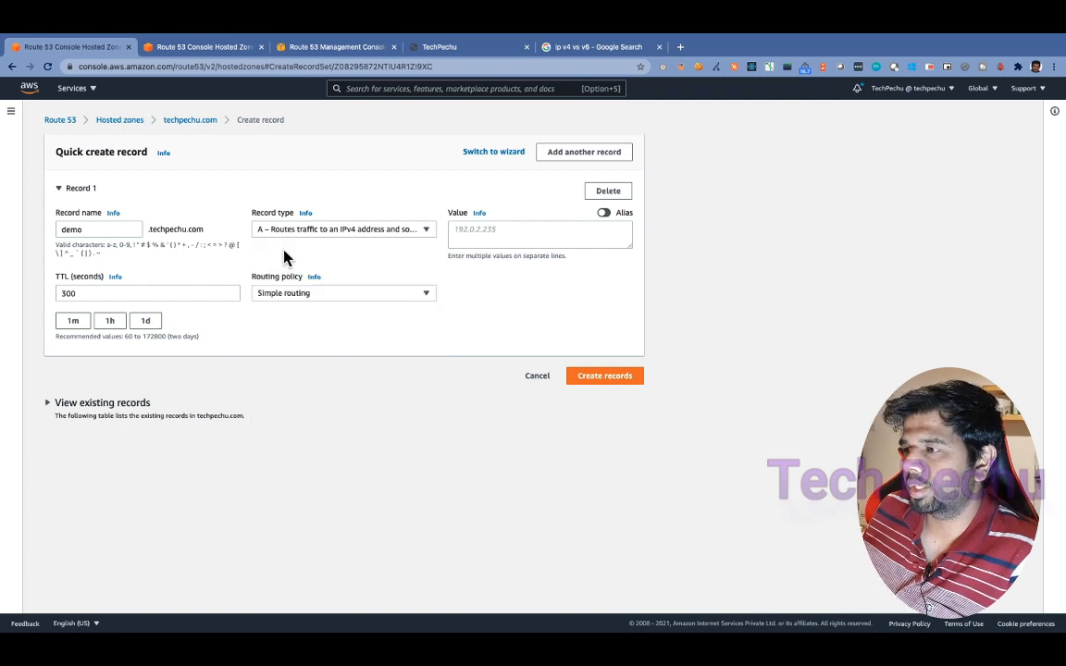
pyautogui.click(497, 232)
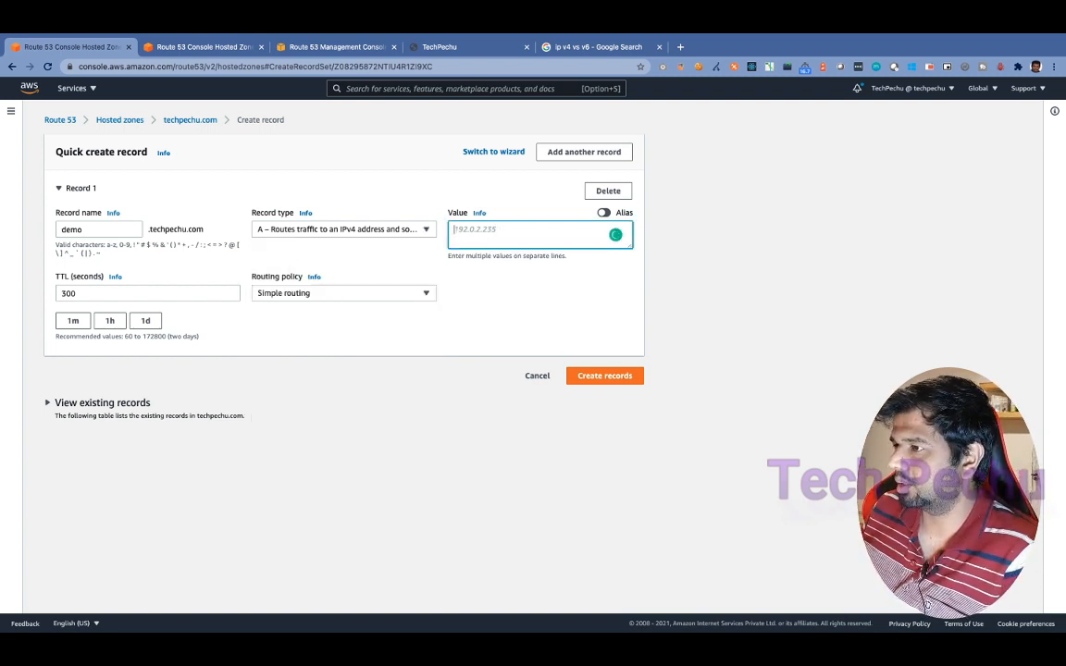
pyautogui.write('192.1.1.1')
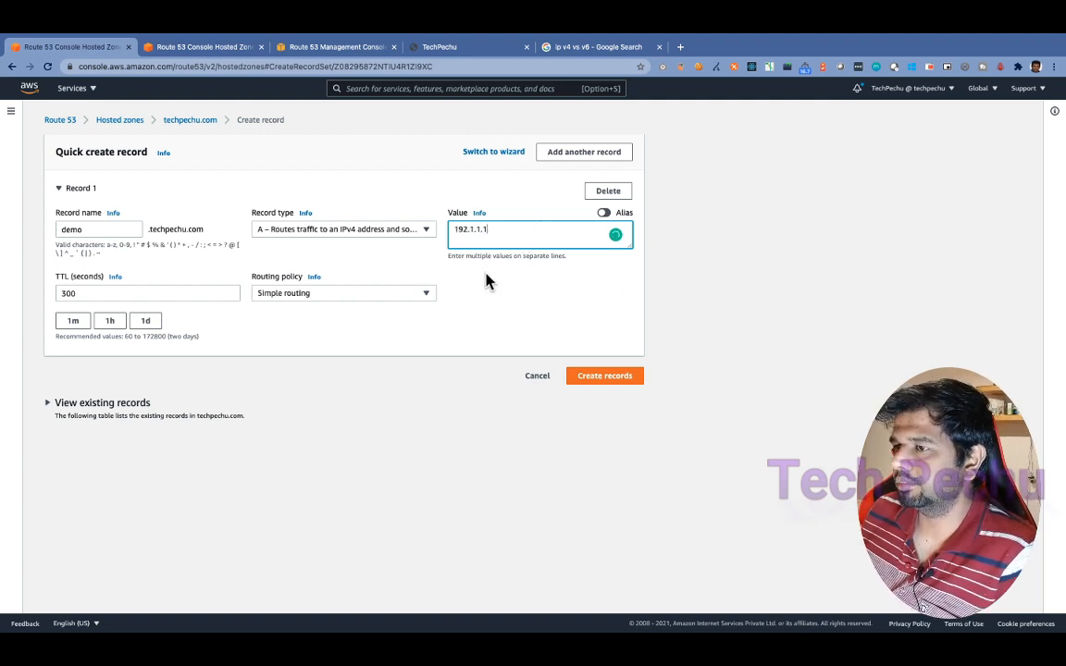
pyautogui.click(639, 241)
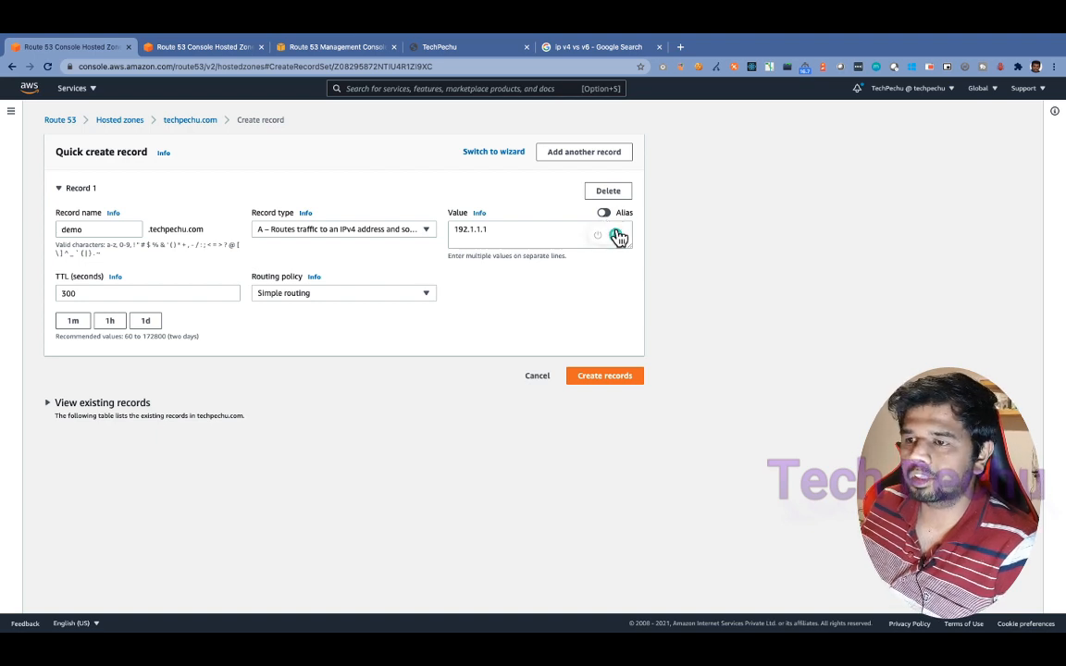
# - Set the record's TTL to 30 seconds and create the record
pyautogui.click(98, 293)
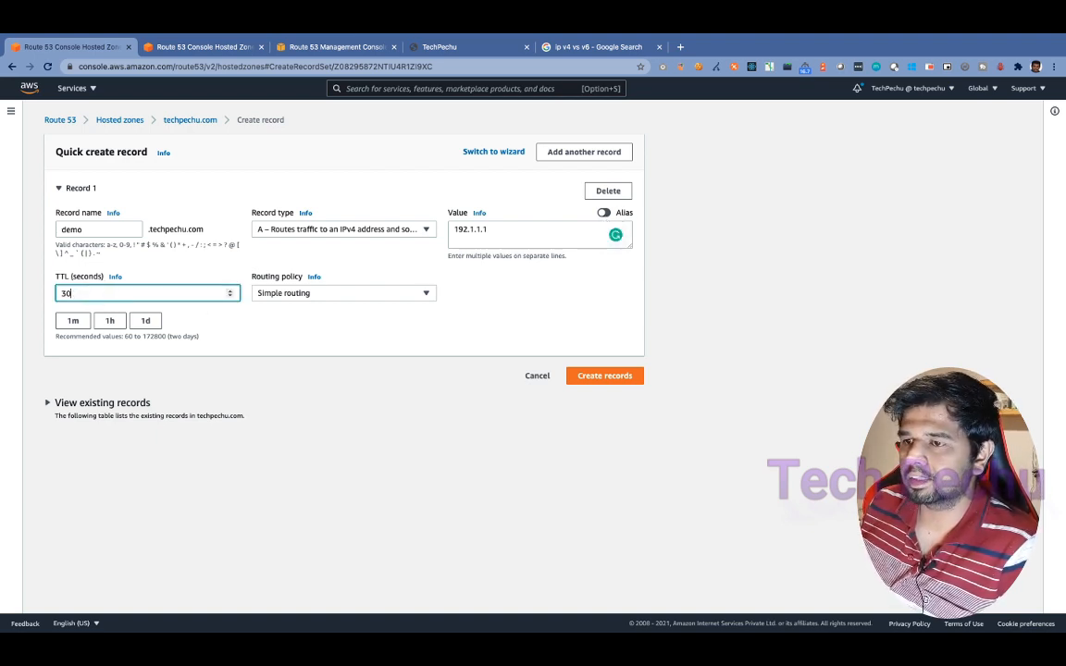
pyautogui.moveTo(79, 293); pyautogui.dragTo(33, 301)
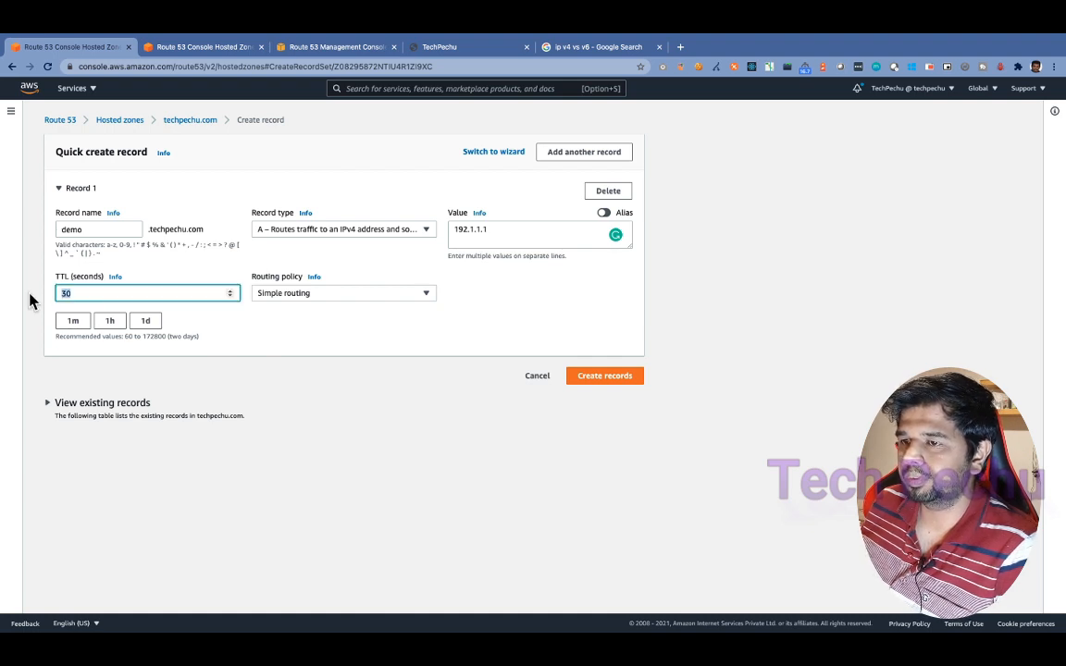
pyautogui.click(233, 329)
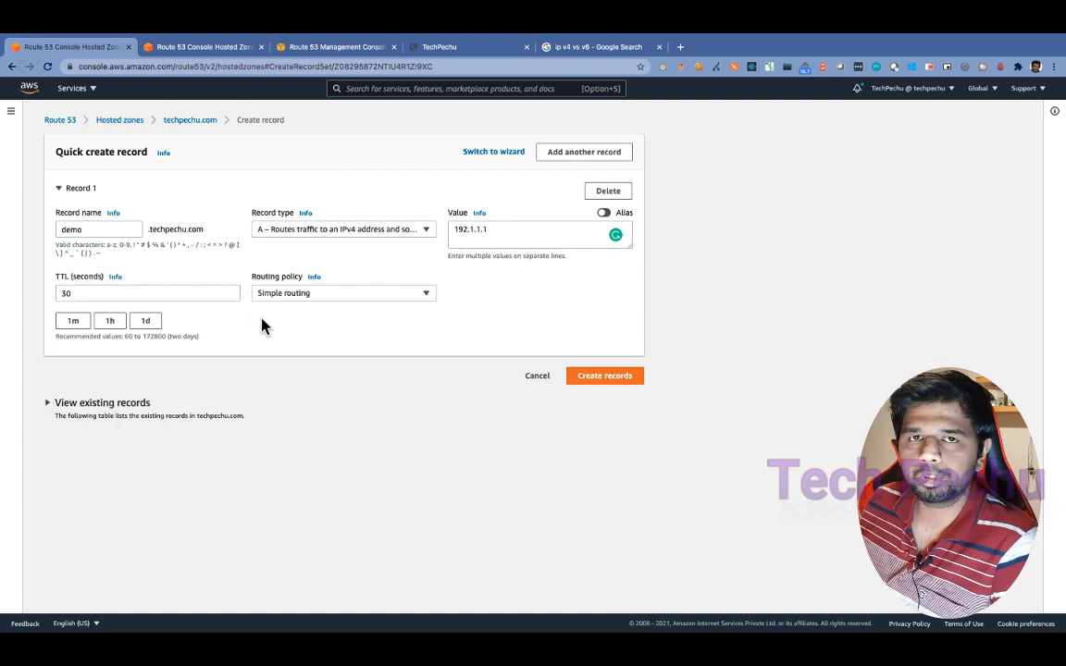
pyautogui.click(607, 377)
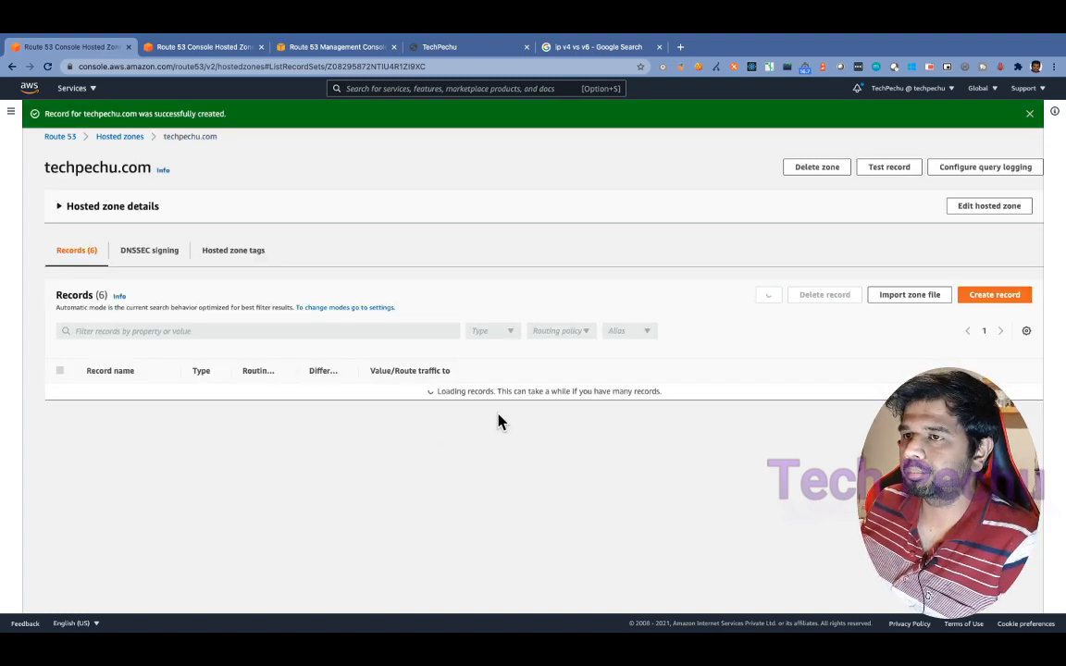
# - Switch to the terminal and query the new record's DNS with dig demo.techpechu.com
pyautogui.hotkey('ctrl', 'Right')
pyautogui.hotkey('ctrl', 'Left')
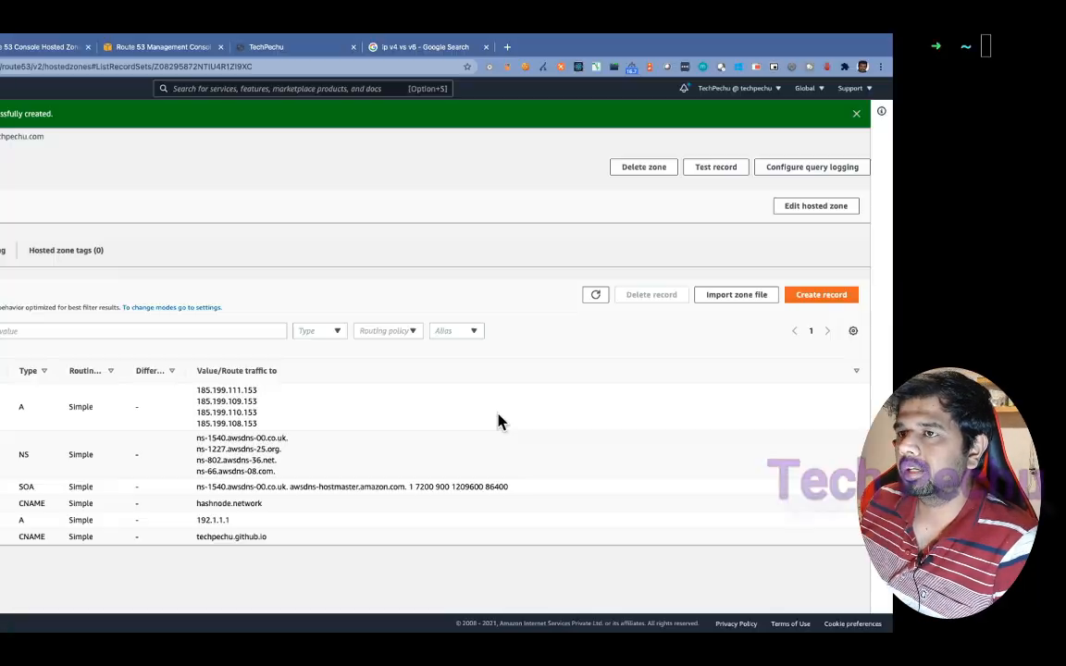
pyautogui.hotkey('ctrl', 'Right')
pyautogui.write('di')
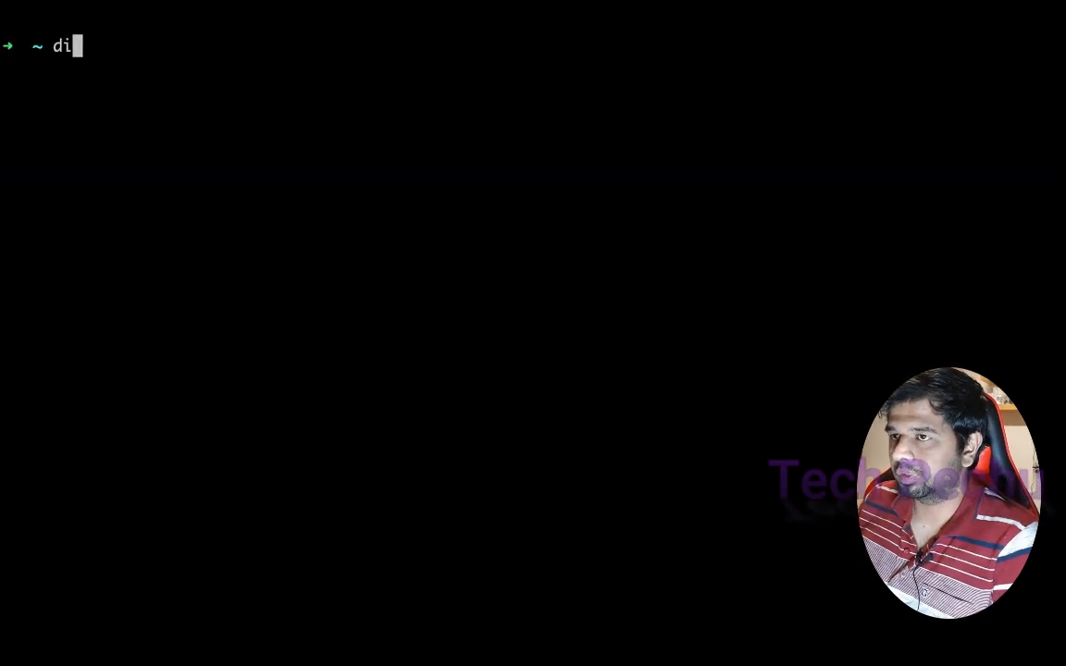
pyautogui.write('g de')
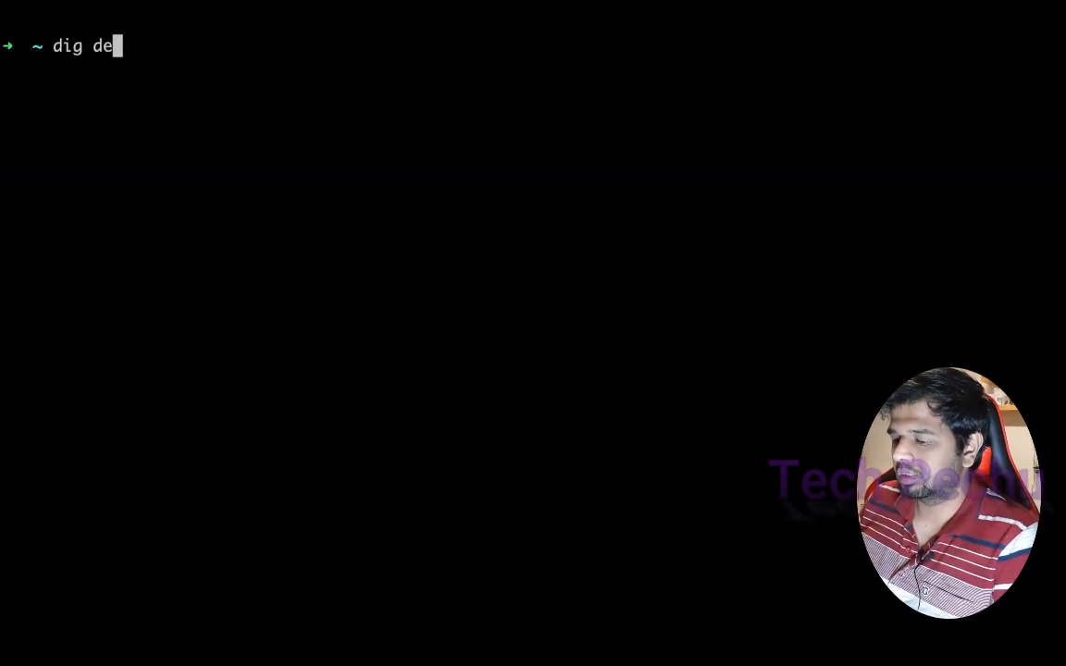
pyautogui.write('mo.techp')
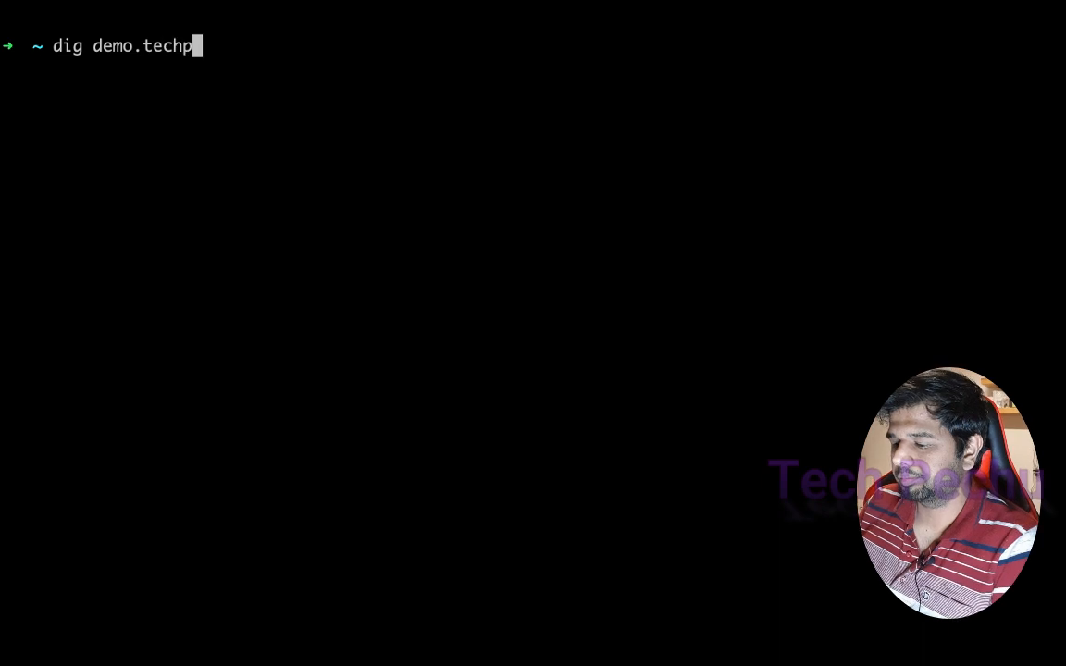
pyautogui.write('echu.com')
pyautogui.press('Return')
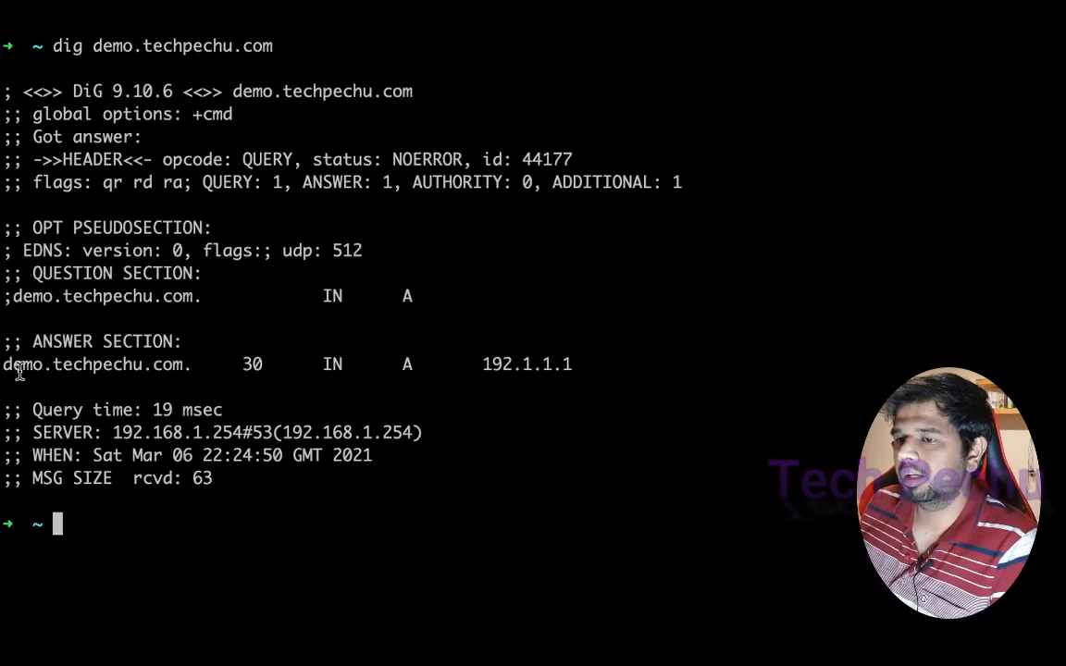
# - Examine the domain name, TTL, record type and IP address in the dig answer section
pyautogui.moveTo(11, 365); pyautogui.dragTo(185, 366)
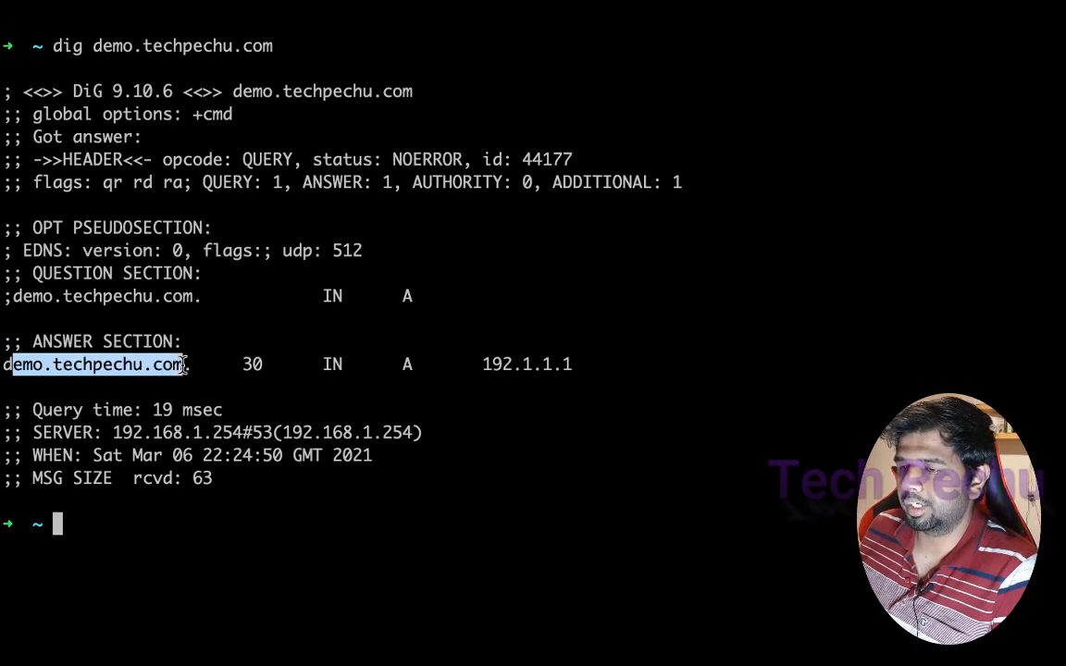
pyautogui.doubleClick(250, 364)
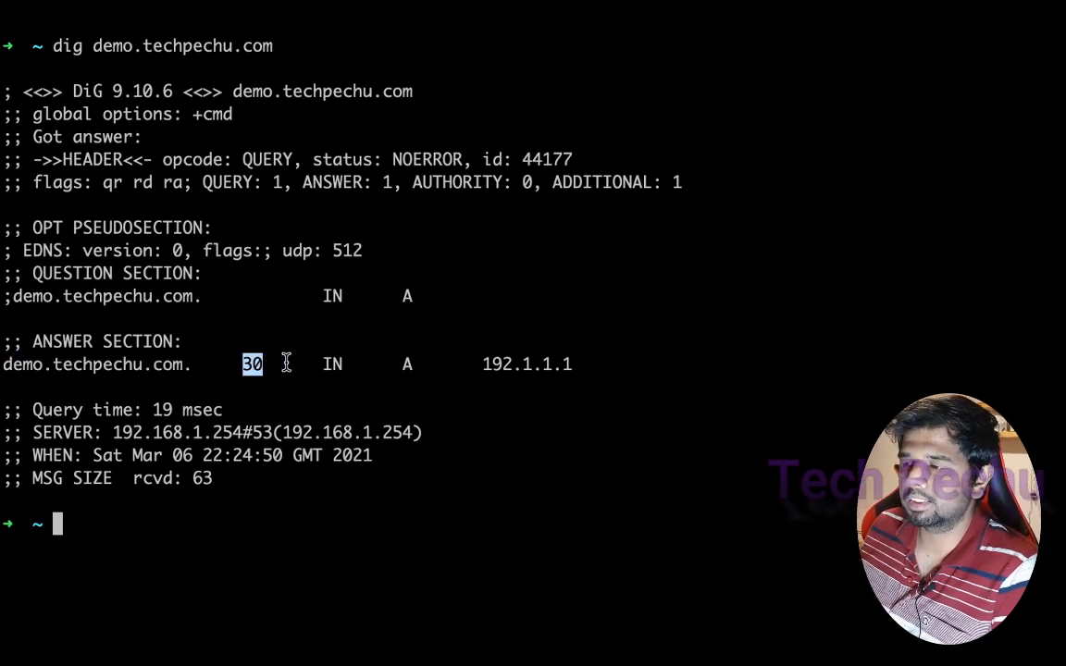
pyautogui.doubleClick(405, 365)
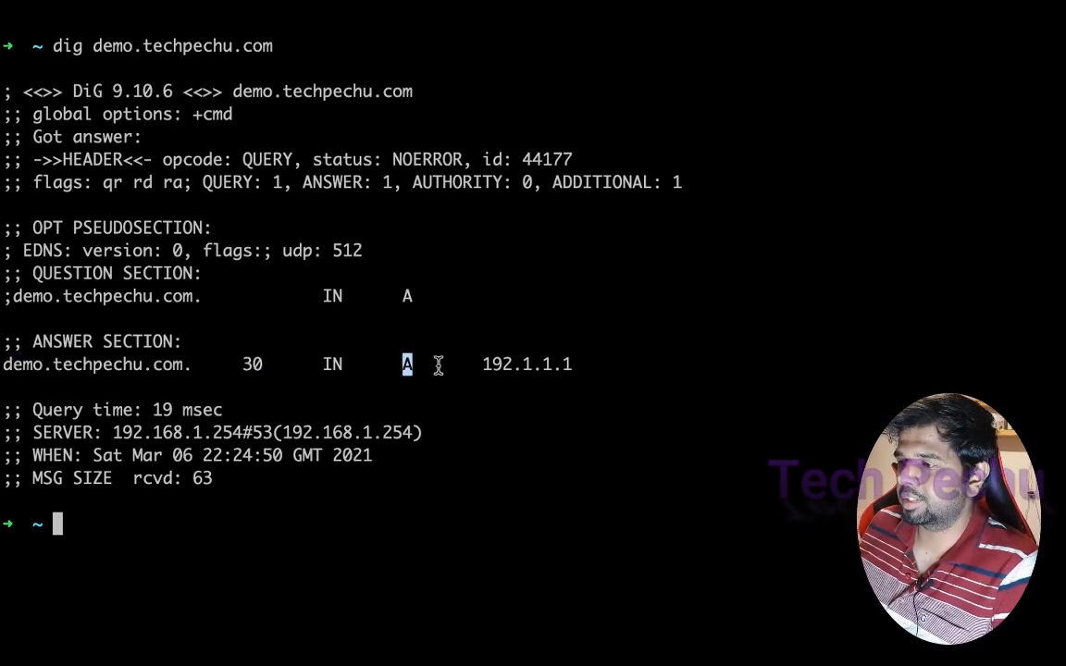
pyautogui.moveTo(414, 364); pyautogui.dragTo(597, 361)
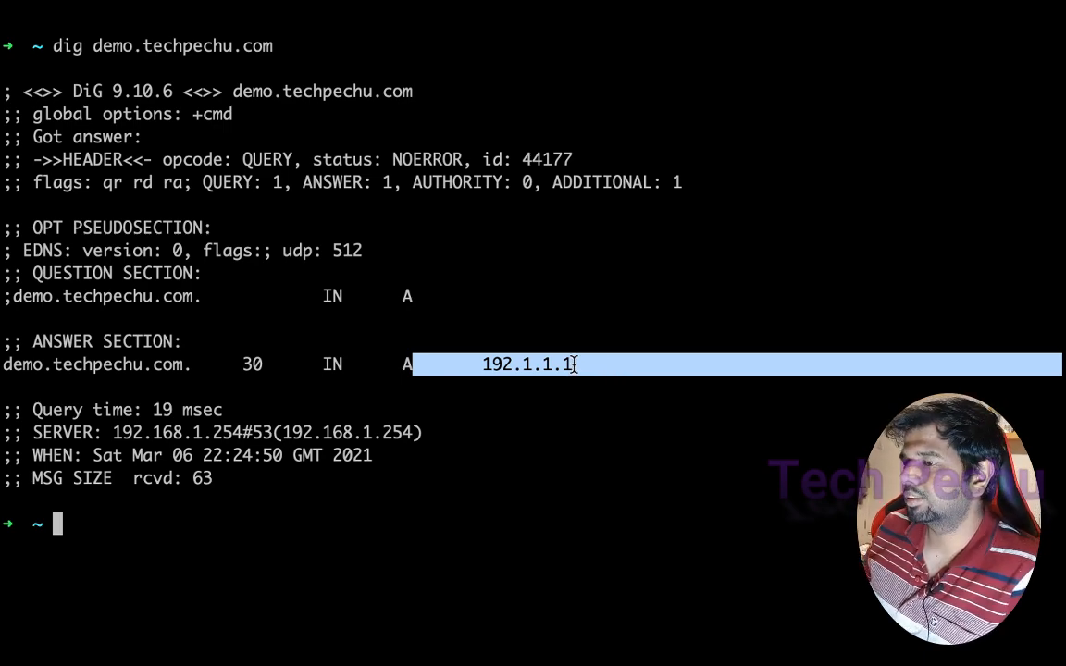
# - Switch back to the Route 53 console, open the demo.techpechu.com record for editing and change its record type to CNAME
pyautogui.hotkey('ctrl', 'Right')
pyautogui.hotkey('ctrl', 'Left')
pyautogui.hotkey('ctrl', 'Left')
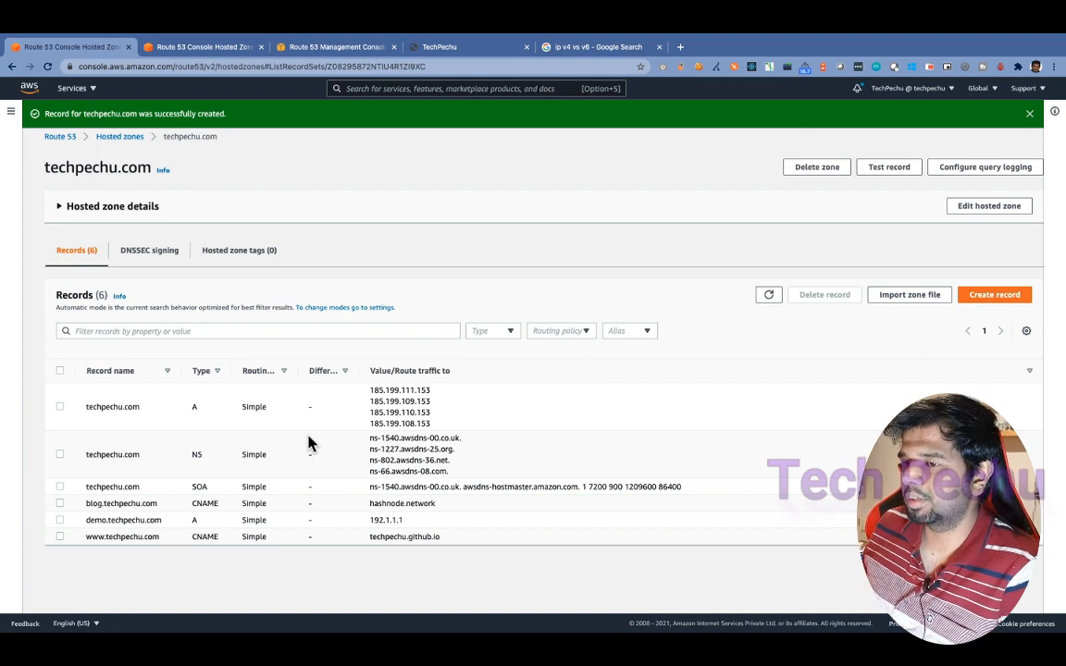
pyautogui.click(60, 521)
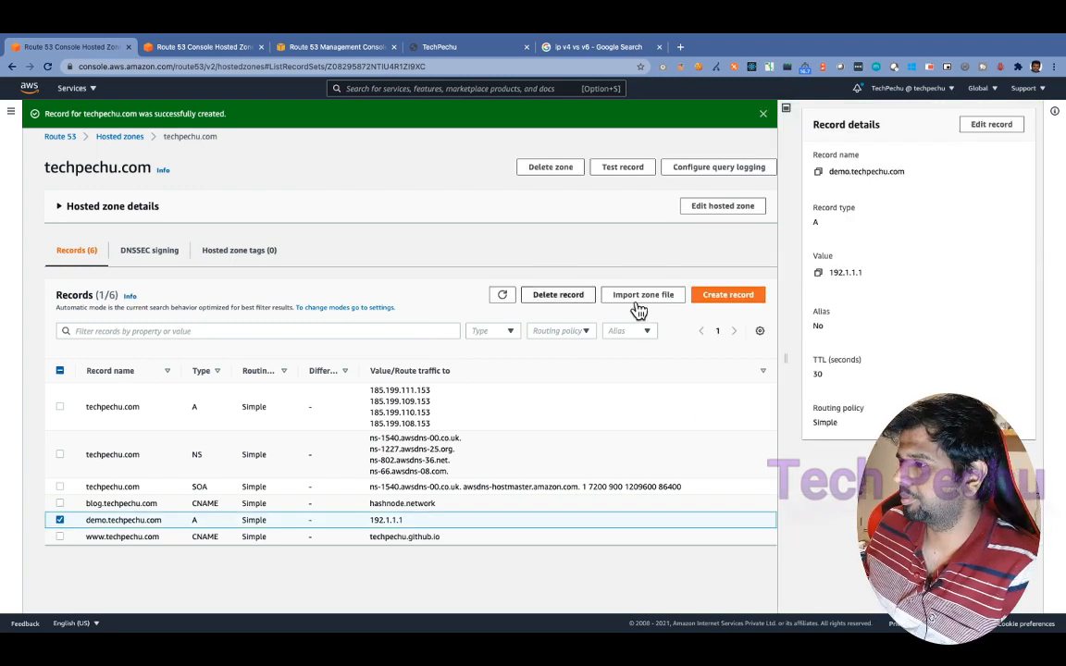
pyautogui.click(986, 125)
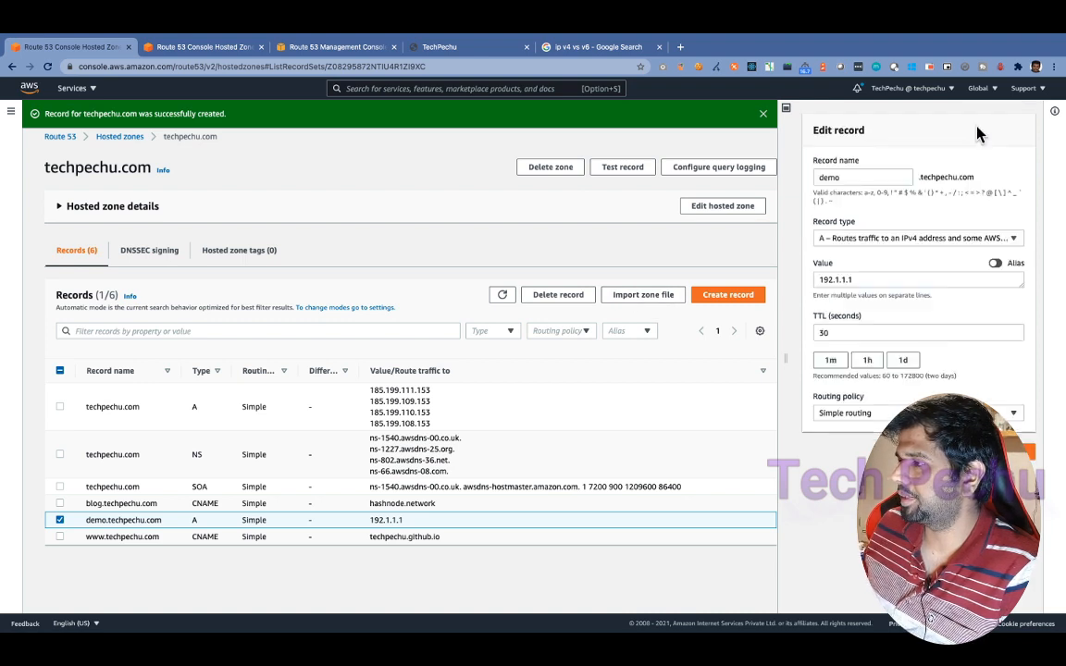
pyautogui.click(853, 238)
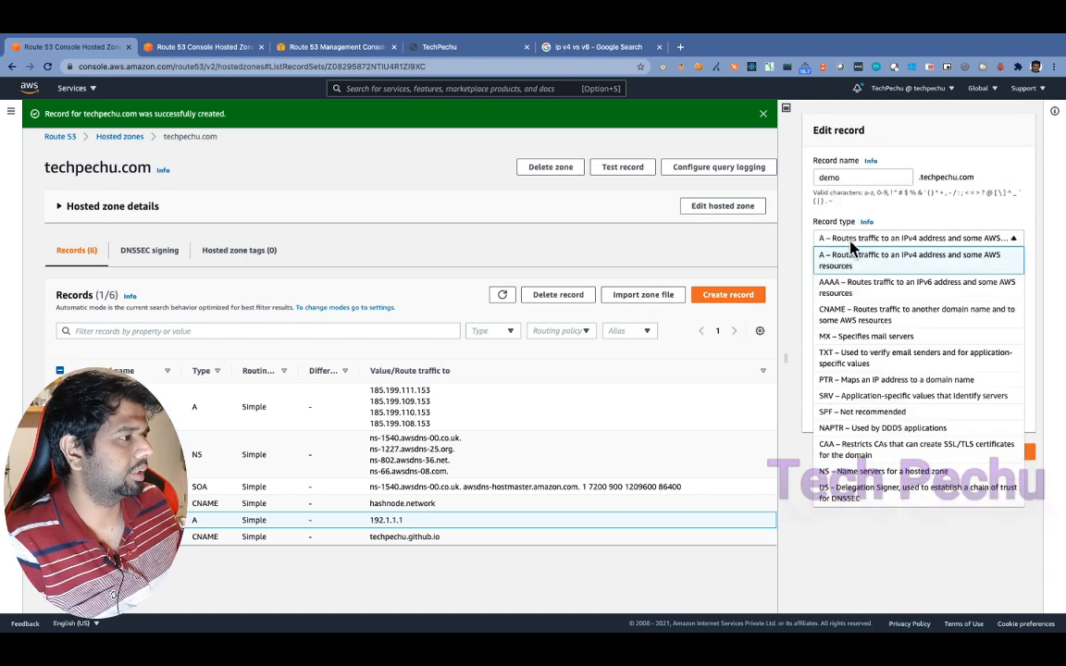
pyautogui.click(838, 317)
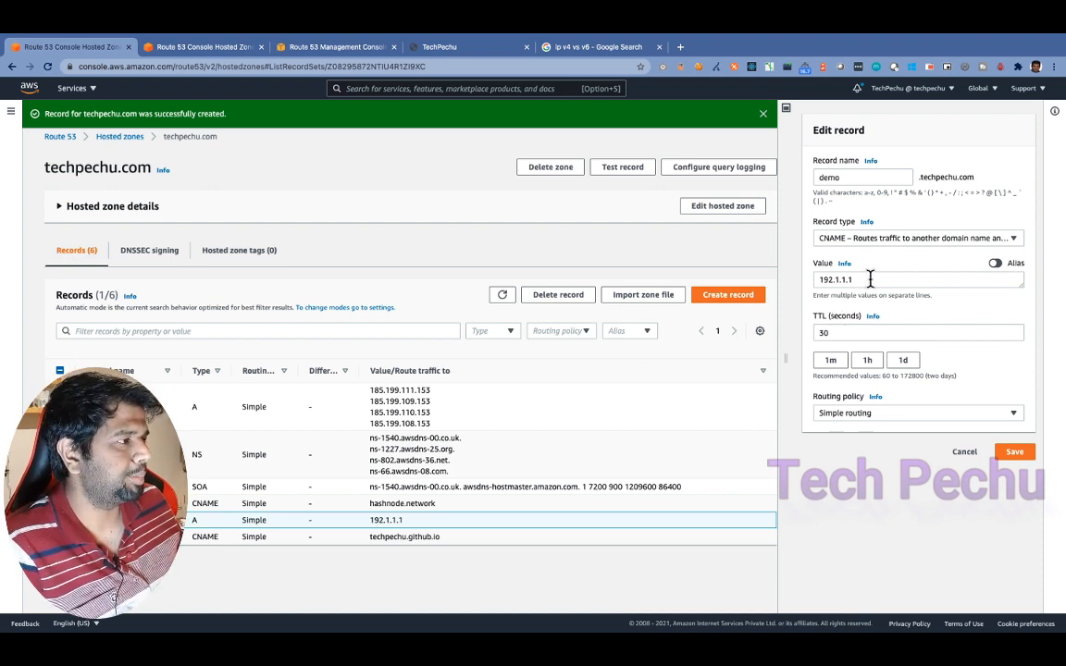
pyautogui.moveTo(868, 279); pyautogui.dragTo(792, 278)
pyautogui.press('BackSpace')
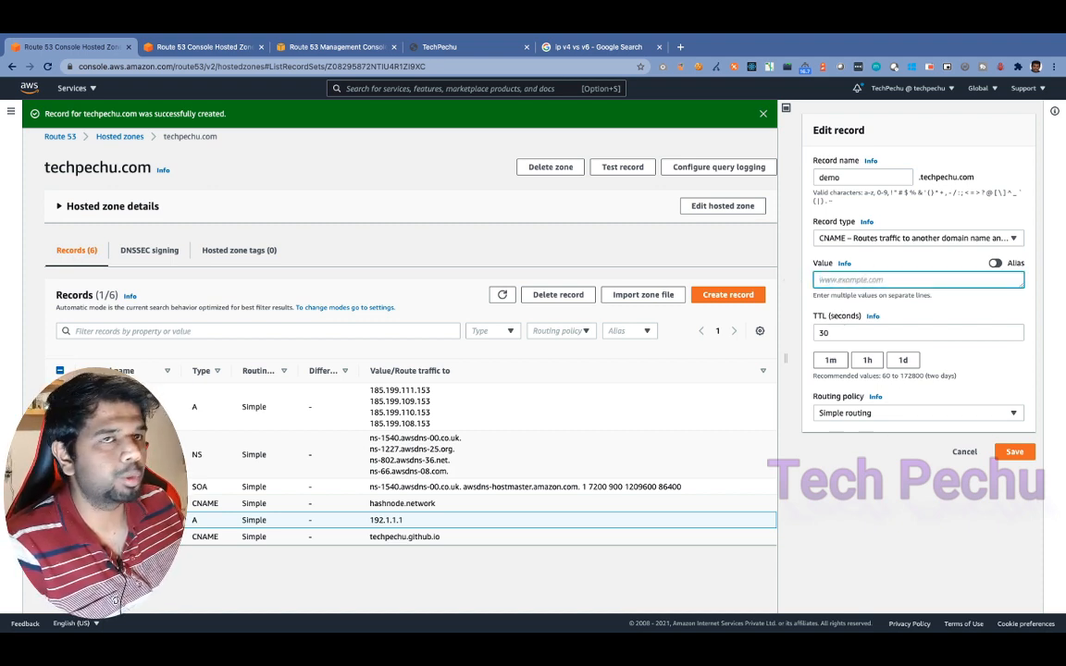
pyautogui.write('www.techpechu.com')
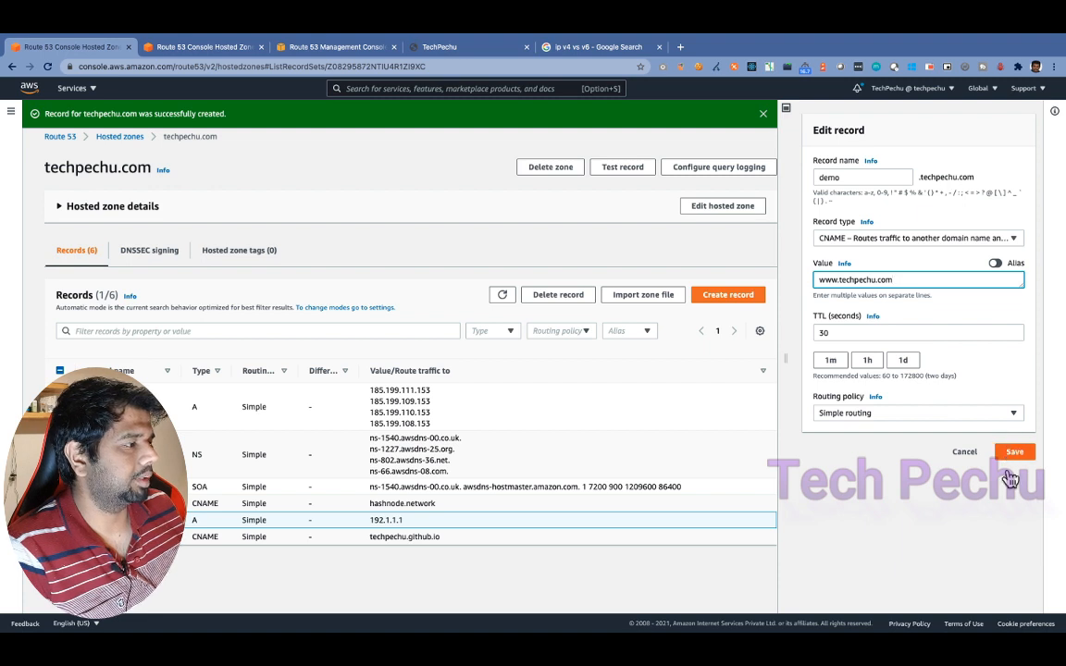
pyautogui.click(1010, 472)
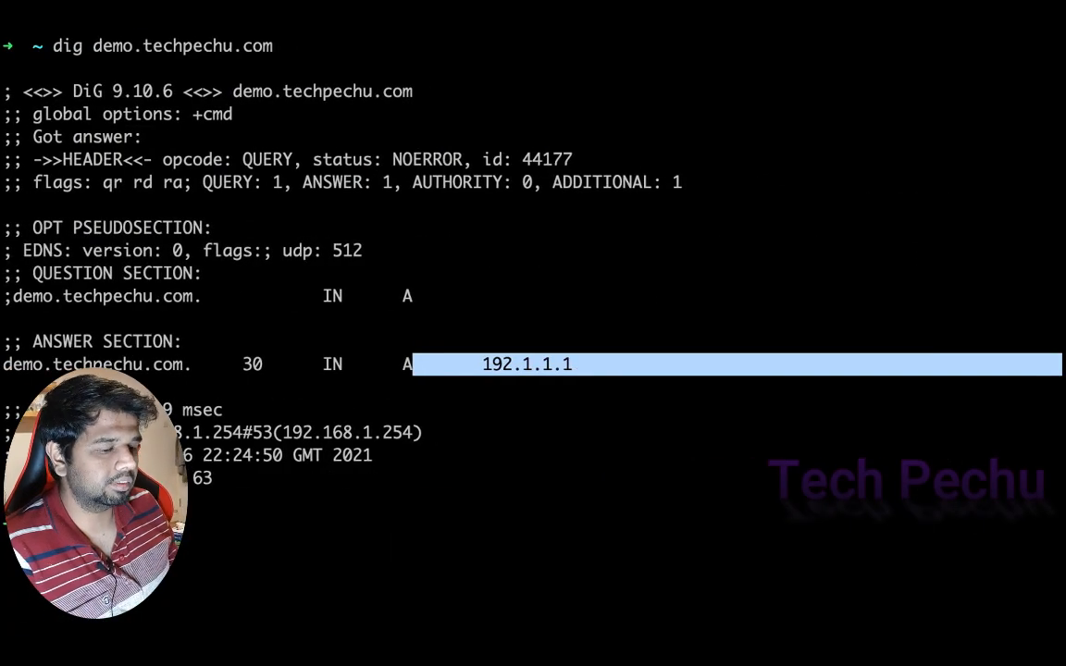
# - Clear the terminal and query the edited record again with dig demo.techpechu.com
pyautogui.hotkey('ctrl', 'l')
pyautogui.write('dig demo.techpechu.com')
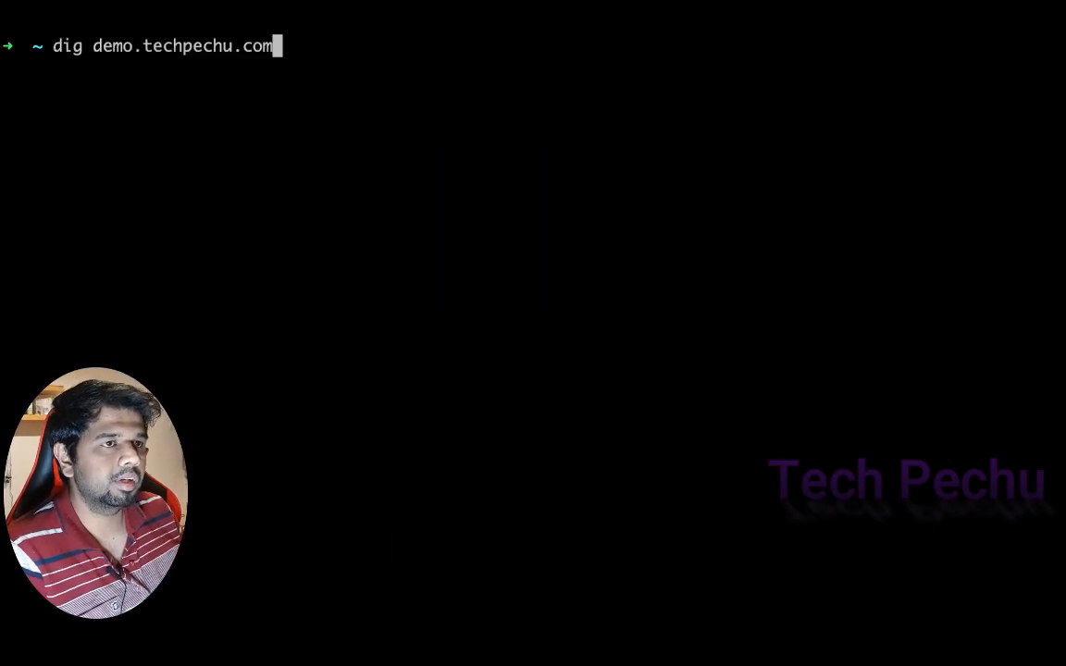
pyautogui.press('Return')
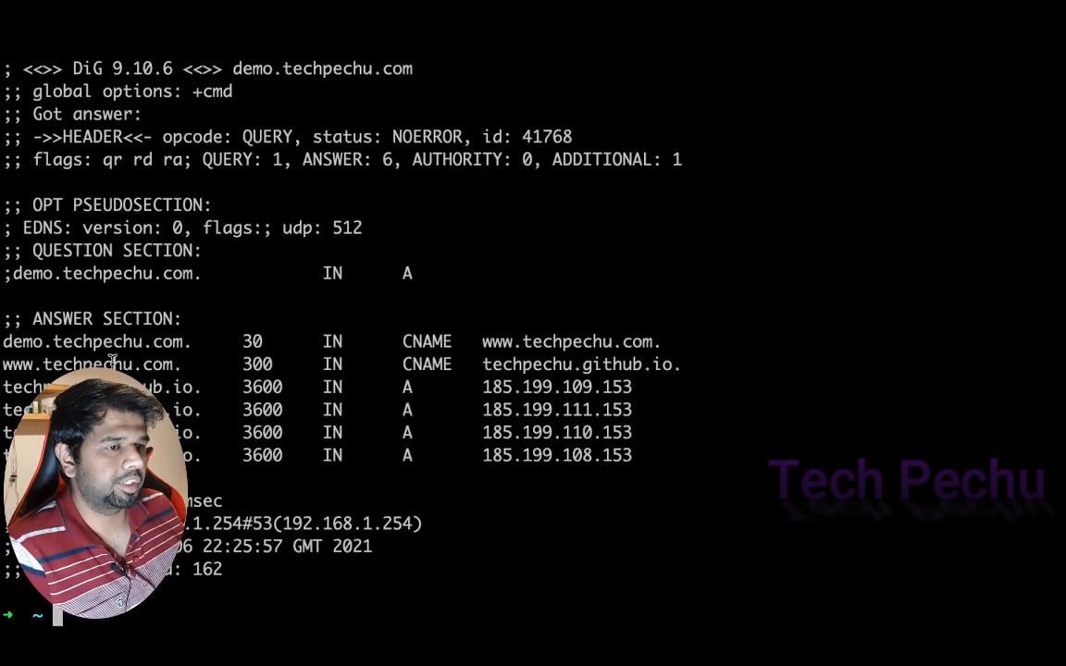
# - Trace how demo.techpechu.com resolves through each CNAME and A line of the dig answer section
pyautogui.moveTo(6, 341); pyautogui.dragTo(194, 341)
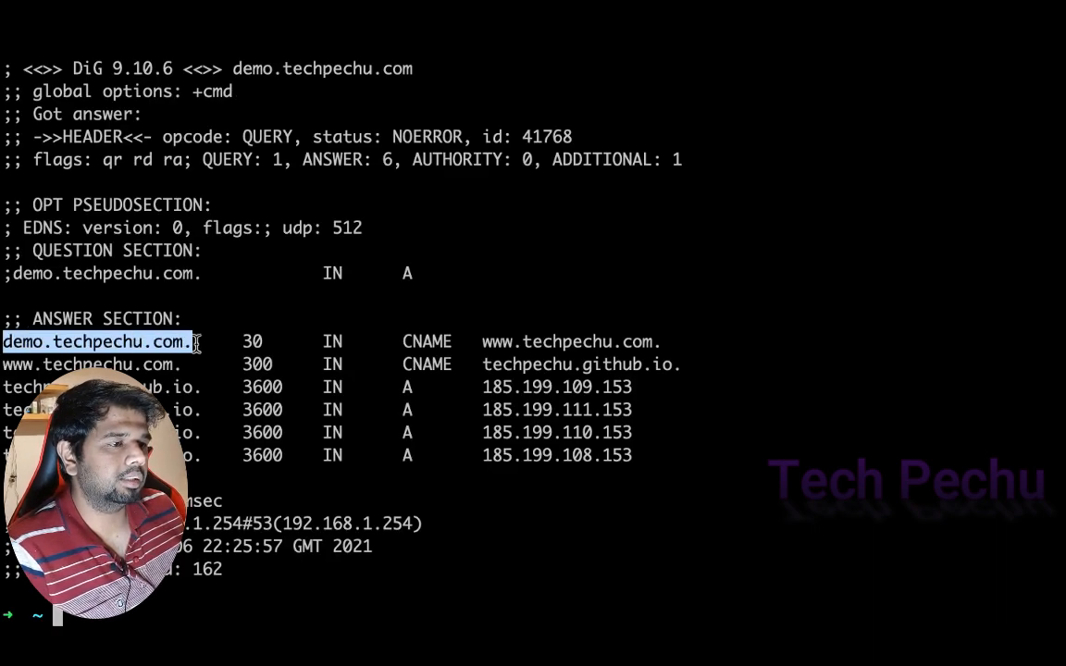
pyautogui.moveTo(407, 328); pyautogui.dragTo(669, 343)
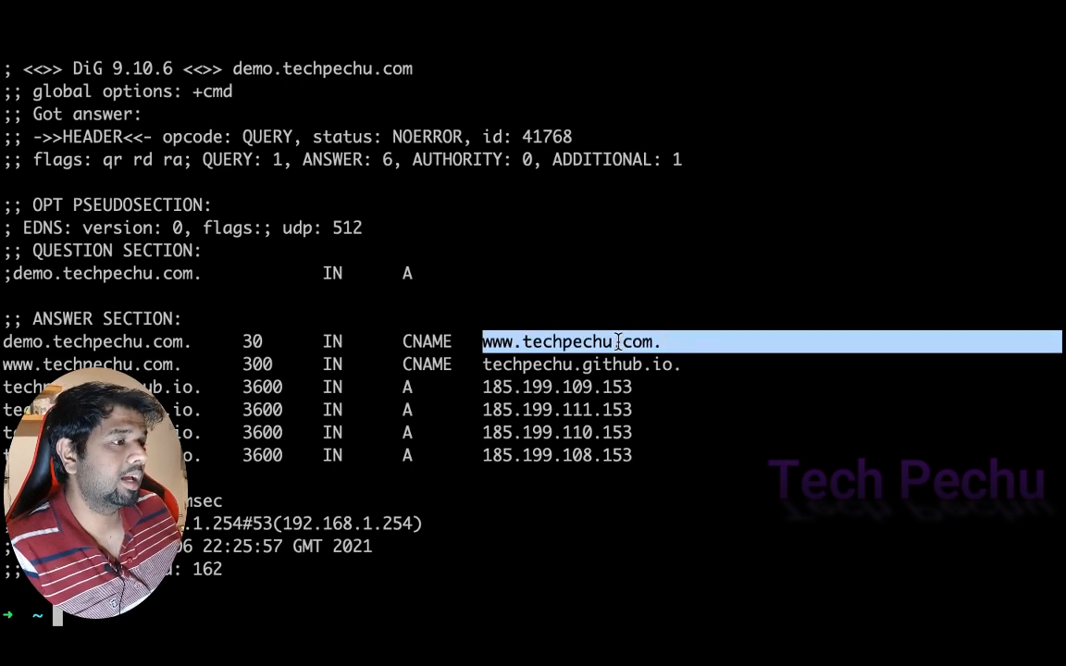
pyautogui.moveTo(46, 363); pyautogui.dragTo(84, 364)
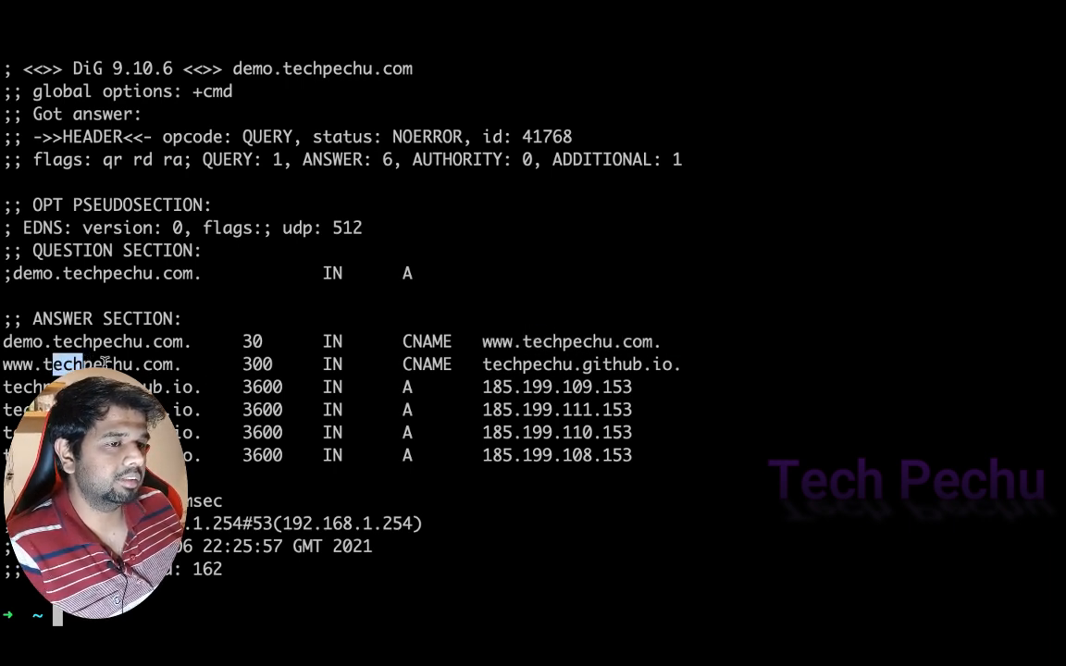
pyautogui.moveTo(474, 368); pyautogui.dragTo(697, 371)
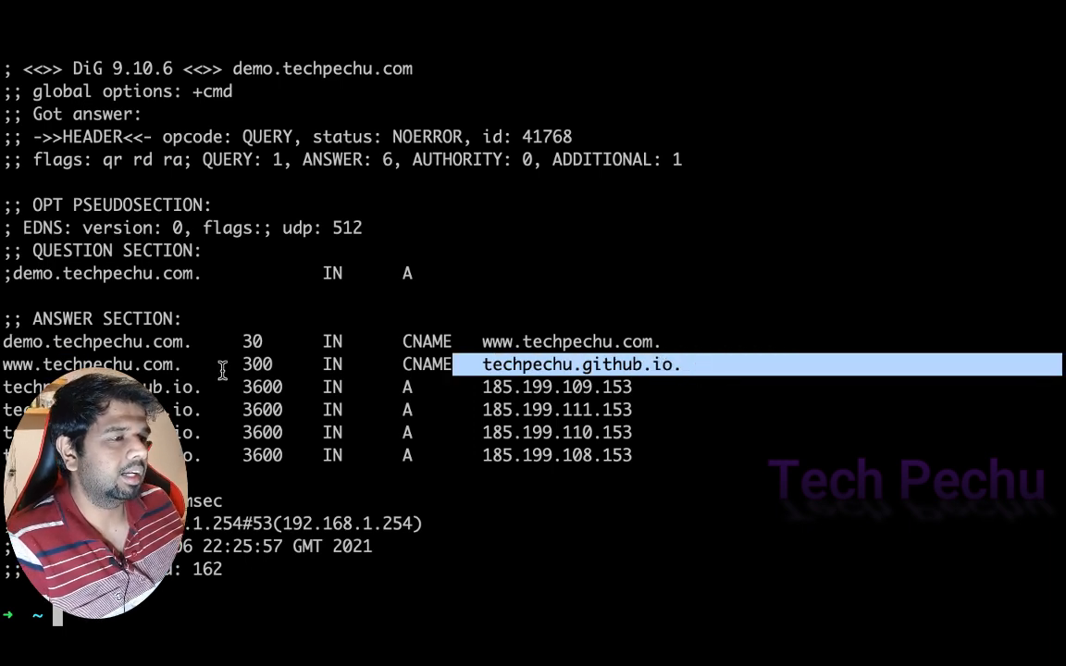
pyautogui.moveTo(35, 388); pyautogui.dragTo(98, 388)
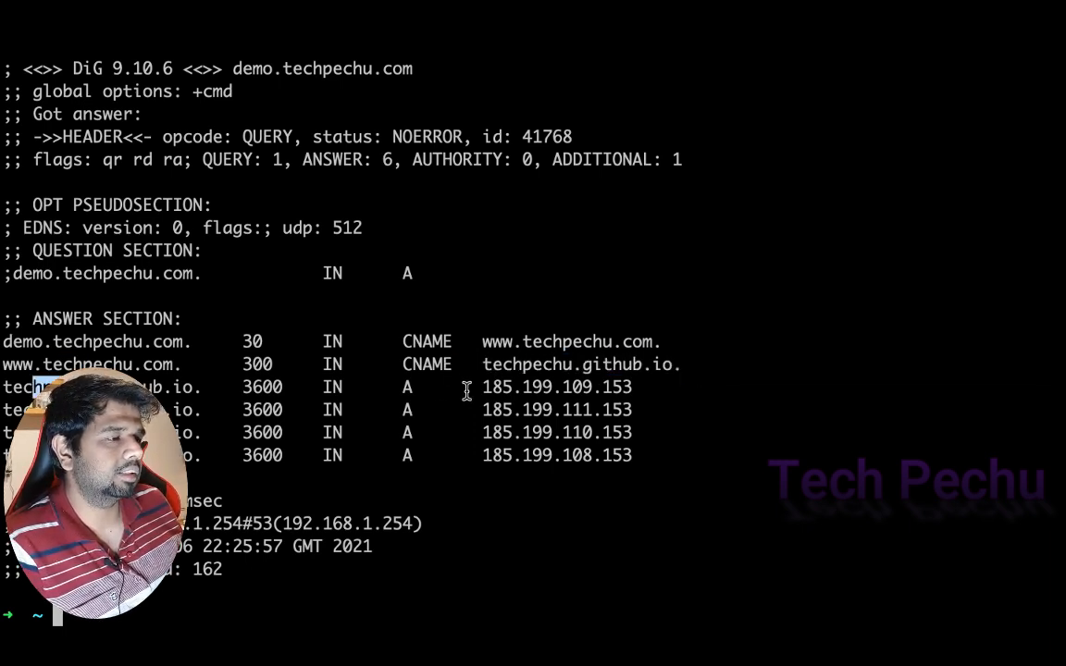
pyautogui.moveTo(482, 387); pyautogui.dragTo(572, 410)
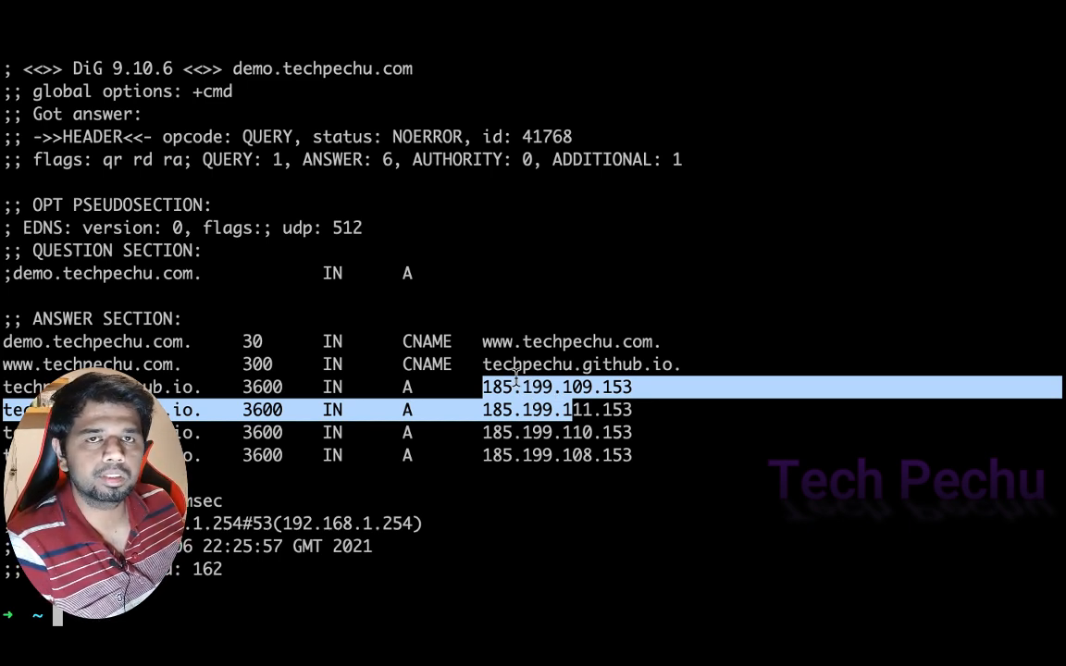
pyautogui.moveTo(5, 341); pyautogui.dragTo(206, 341)
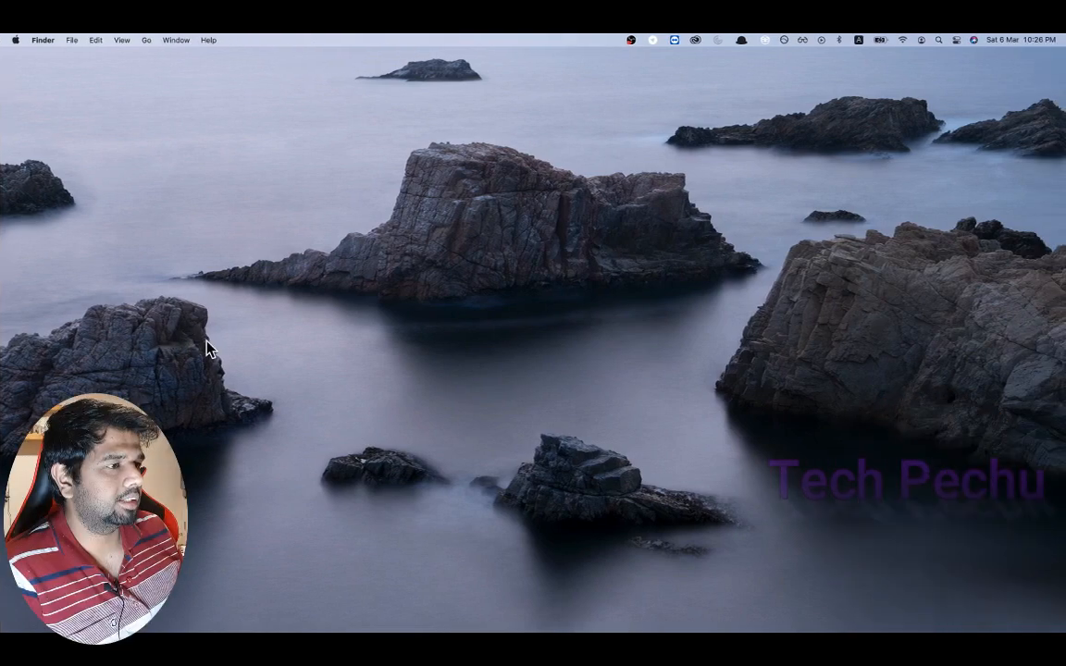
# - Return to the Route 53 console, open the demo.techpechu.com record for editing and turn on its Alias option
pyautogui.hotkey('ctrl', 'Right')
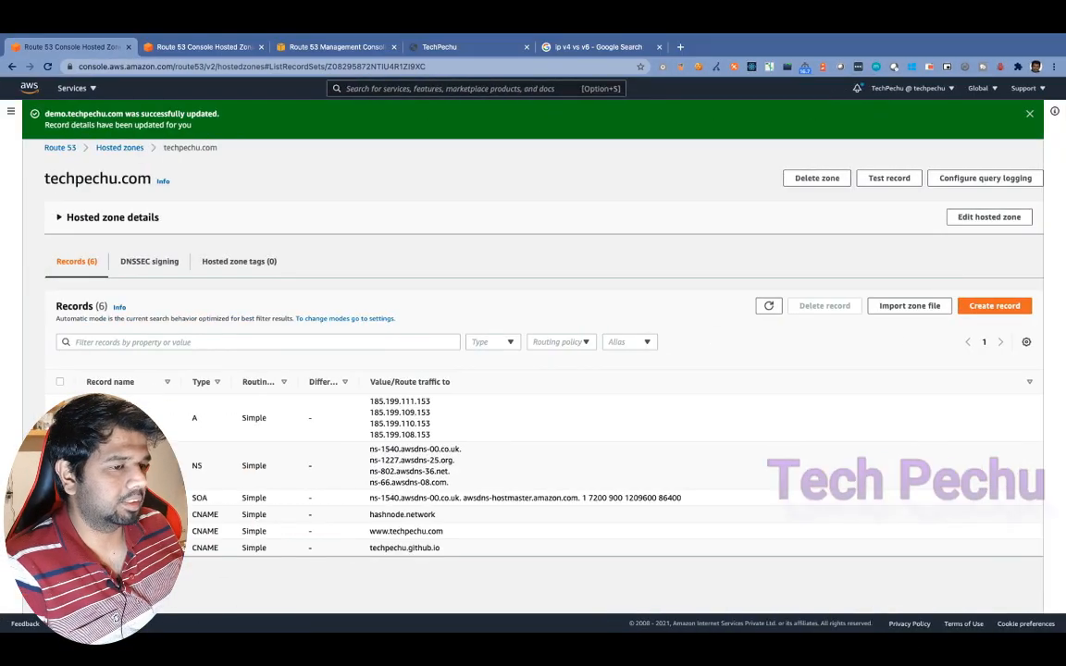
pyautogui.click(301, 530)
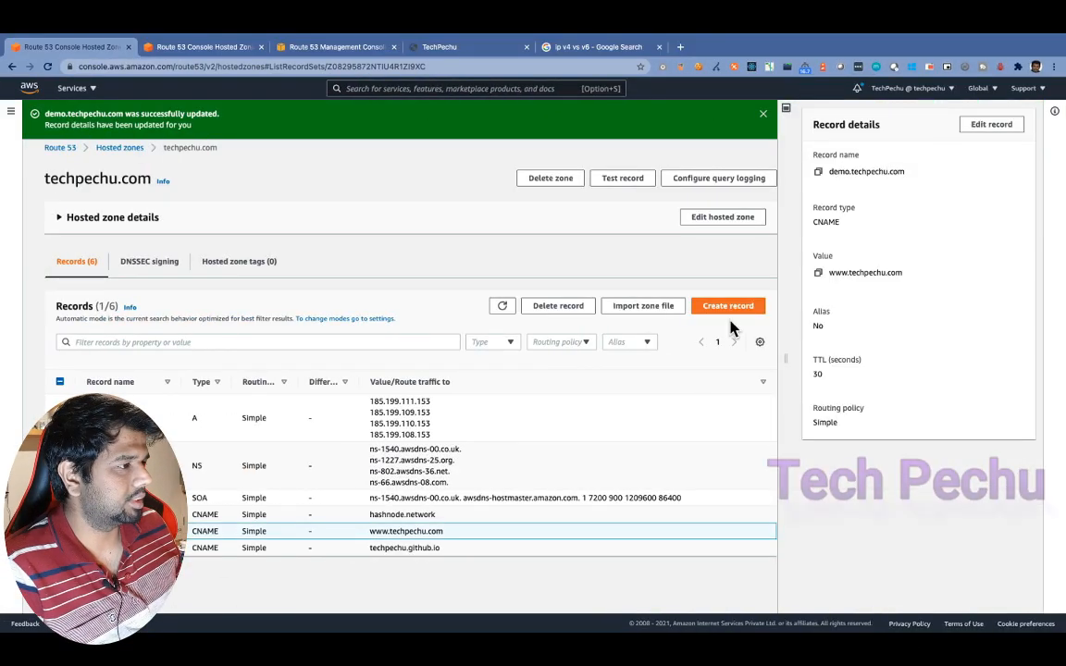
pyautogui.click(1004, 129)
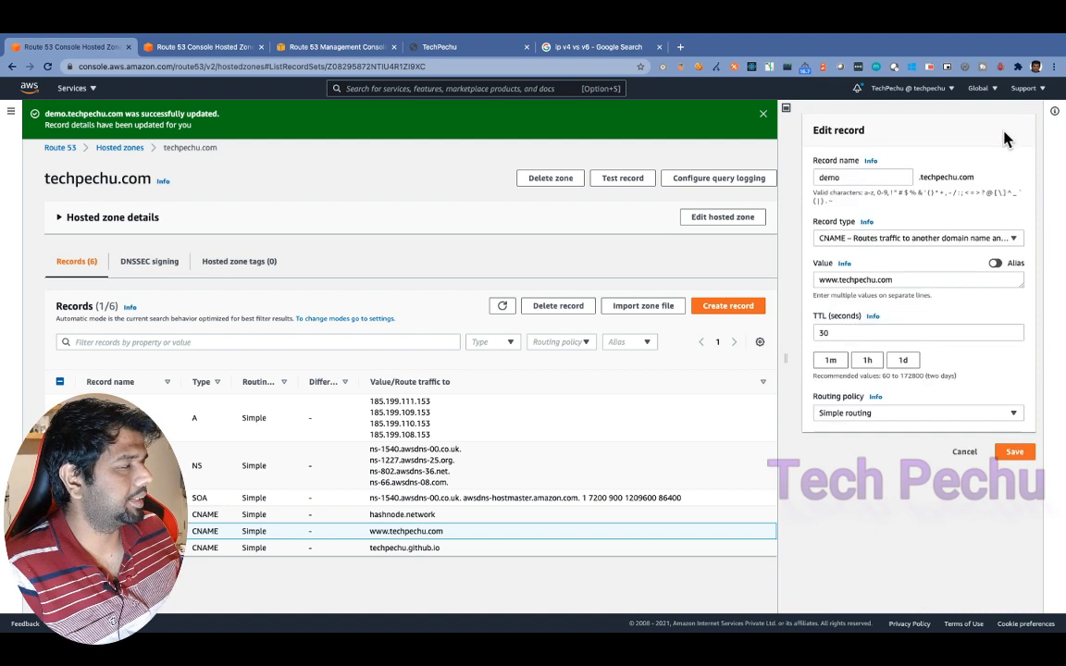
pyautogui.click(996, 265)
pyautogui.click(996, 265)
pyautogui.click(996, 265)
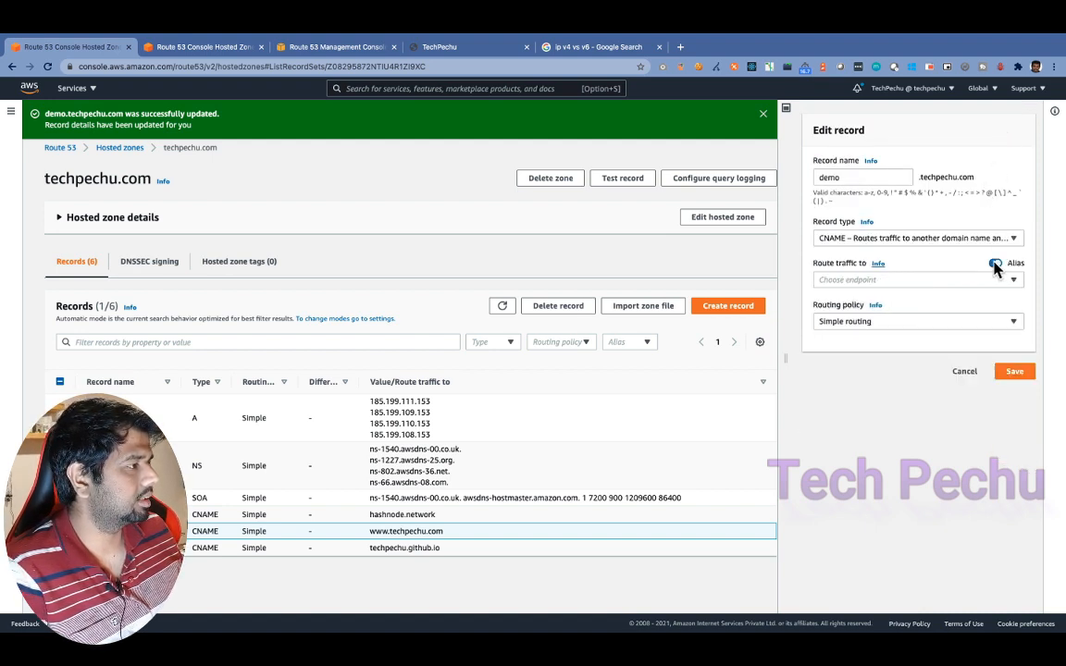
# - Route the alias to another record in this hosted zone, choose blog.techpechu.com as the target and save the record
pyautogui.click(879, 280)
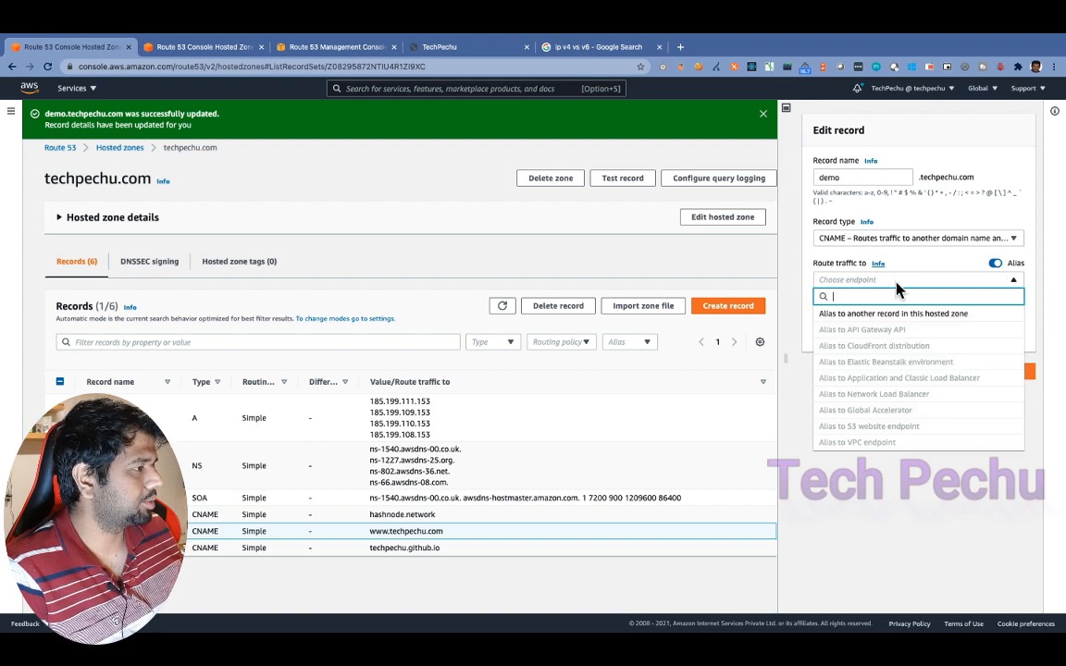
pyautogui.click(878, 316)
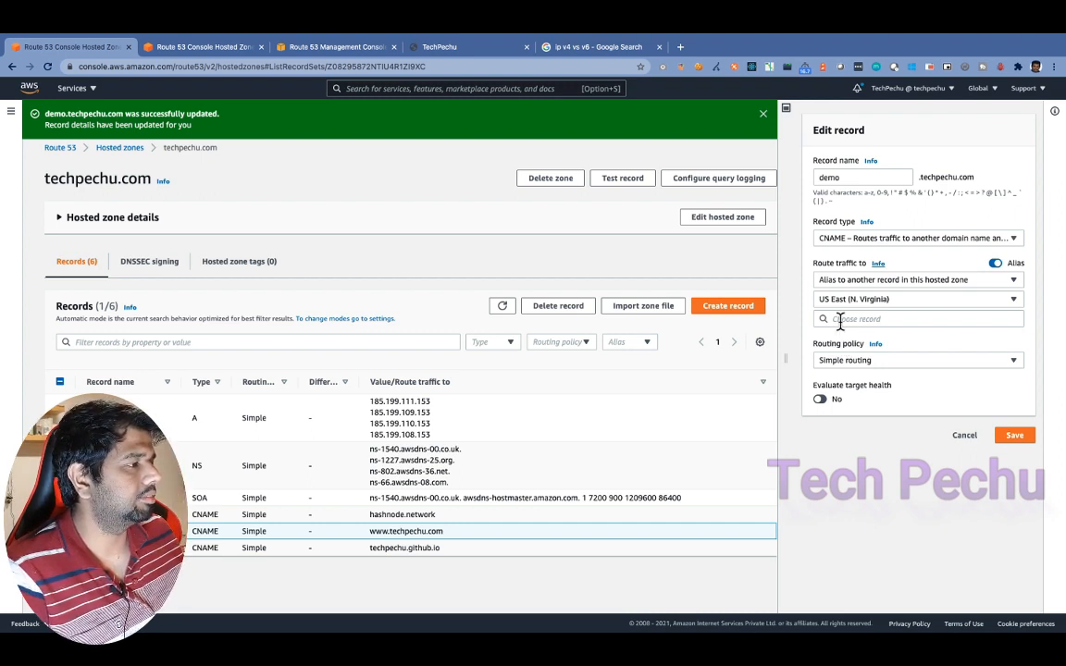
pyautogui.click(840, 320)
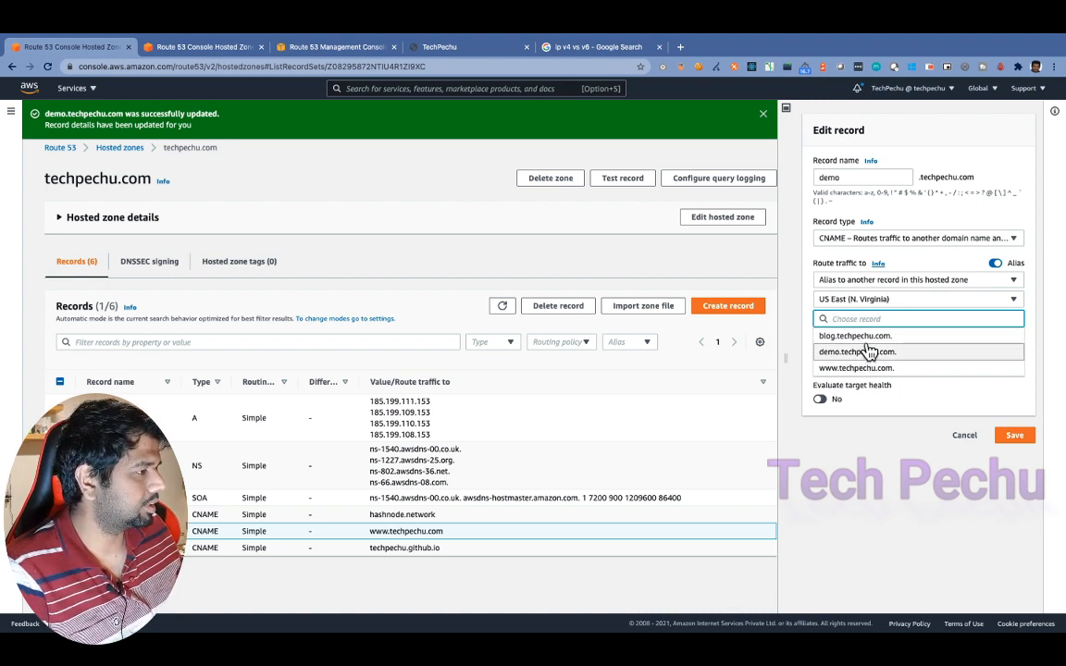
pyautogui.click(911, 336)
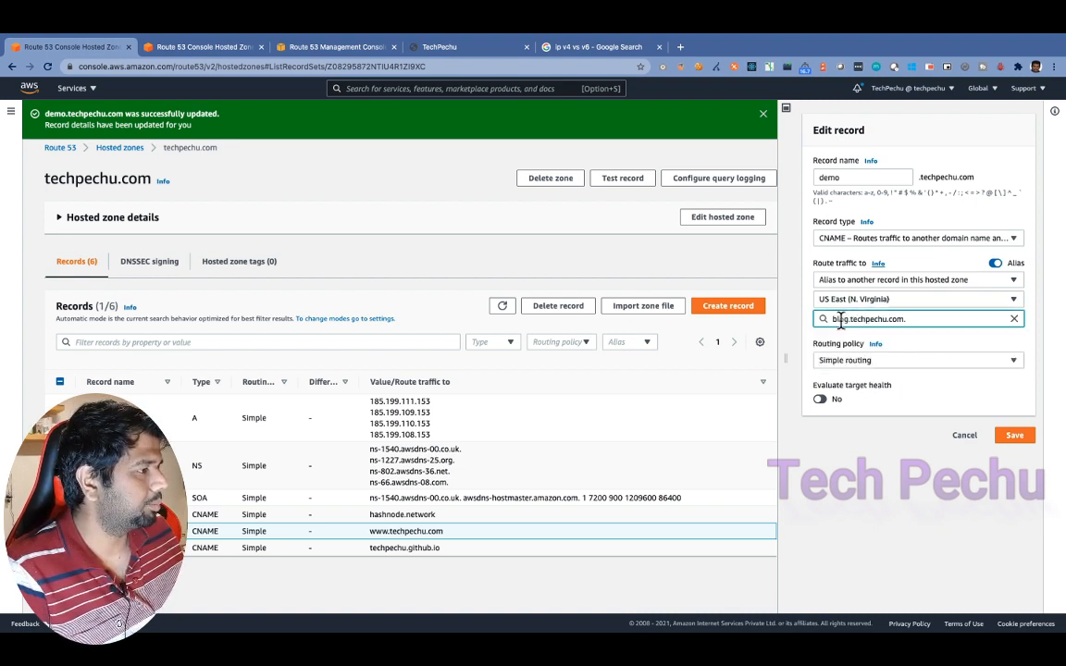
pyautogui.click(901, 342)
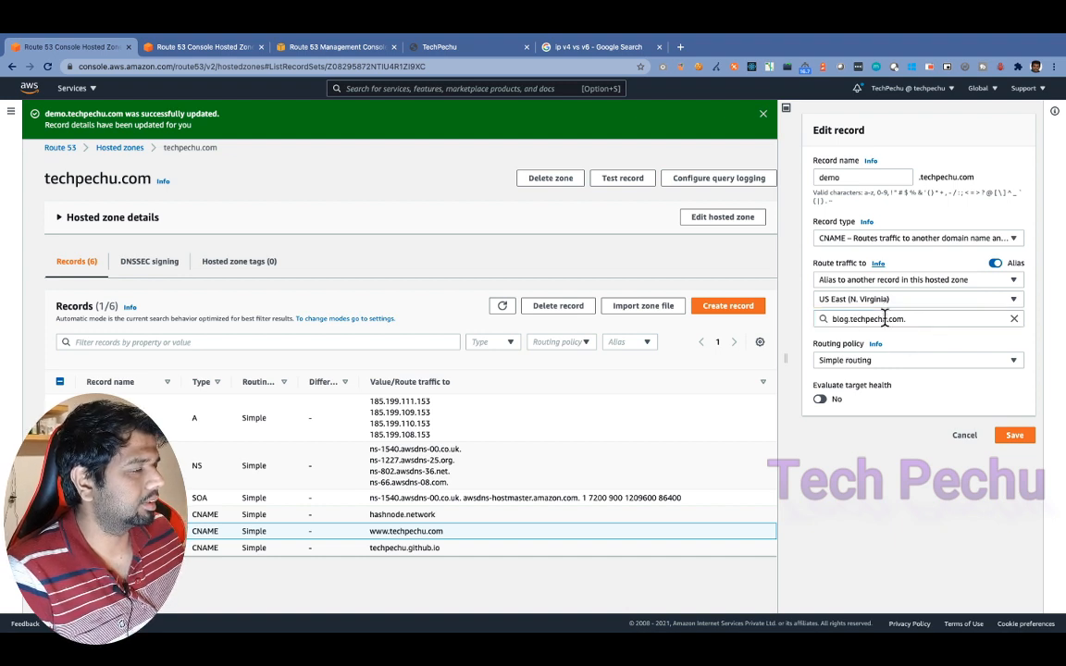
pyautogui.click(1015, 437)
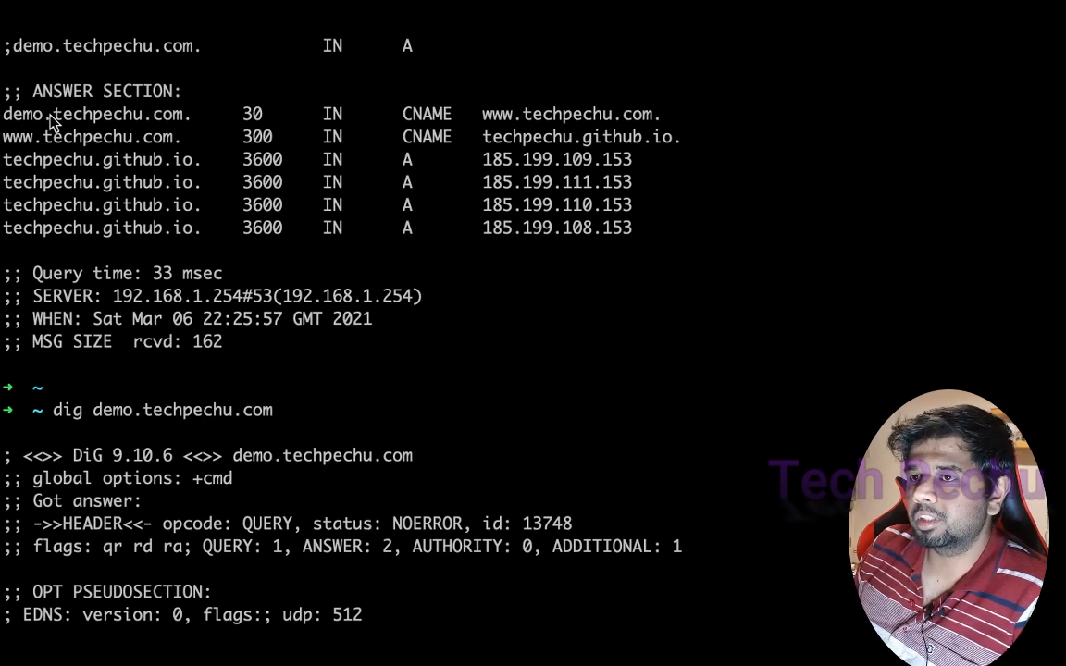
# - Review the CNAME chain in the earlier dig answer for demo.techpechu.com, from before the alias was set
pyautogui.moveTo(3, 113); pyautogui.dragTo(187, 114)
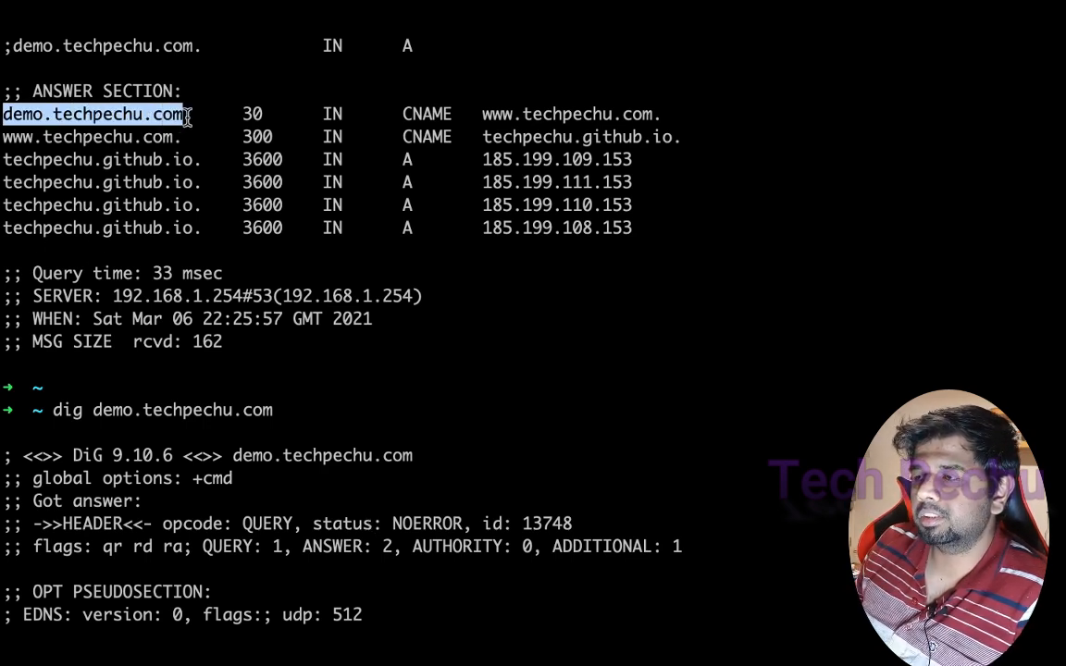
pyautogui.moveTo(404, 113); pyautogui.dragTo(644, 114)
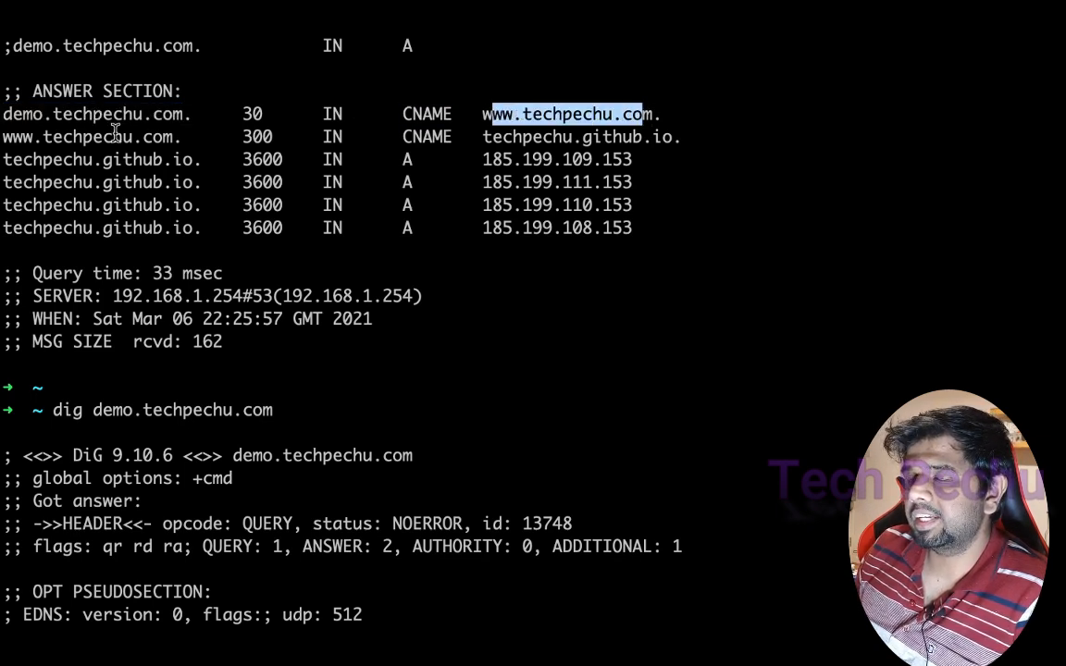
pyautogui.moveTo(492, 137); pyautogui.dragTo(678, 136)
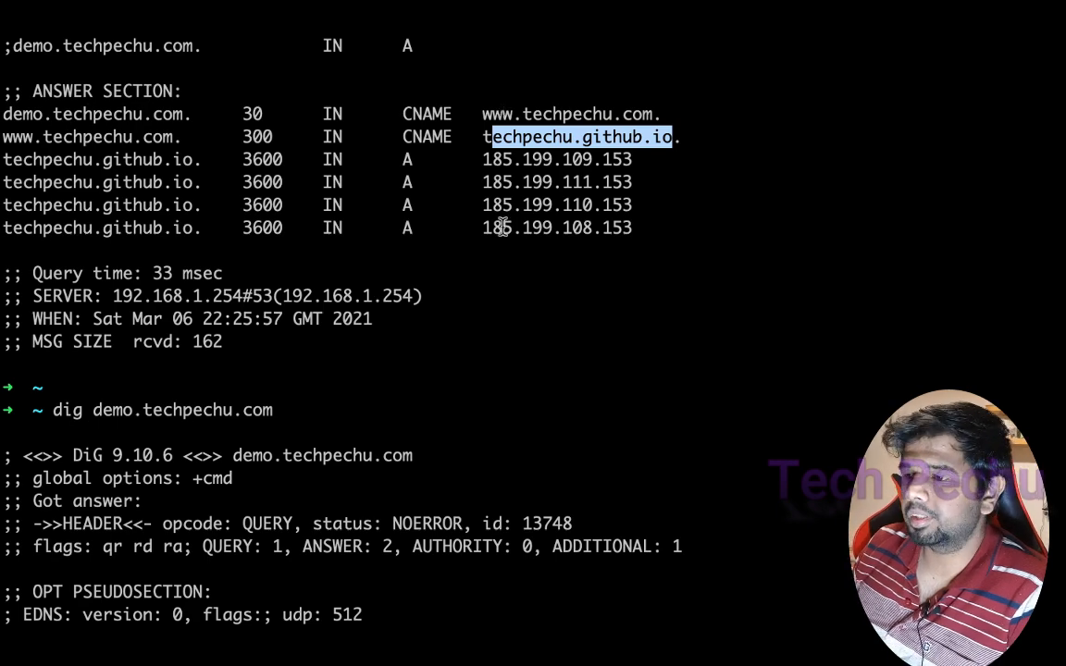
# - Compare the dig answer for the aliased demo.techpechu.com with the one for blog.techpechu.com, and return to the Route 53 console
pyautogui.scroll(-15, 500, 231)
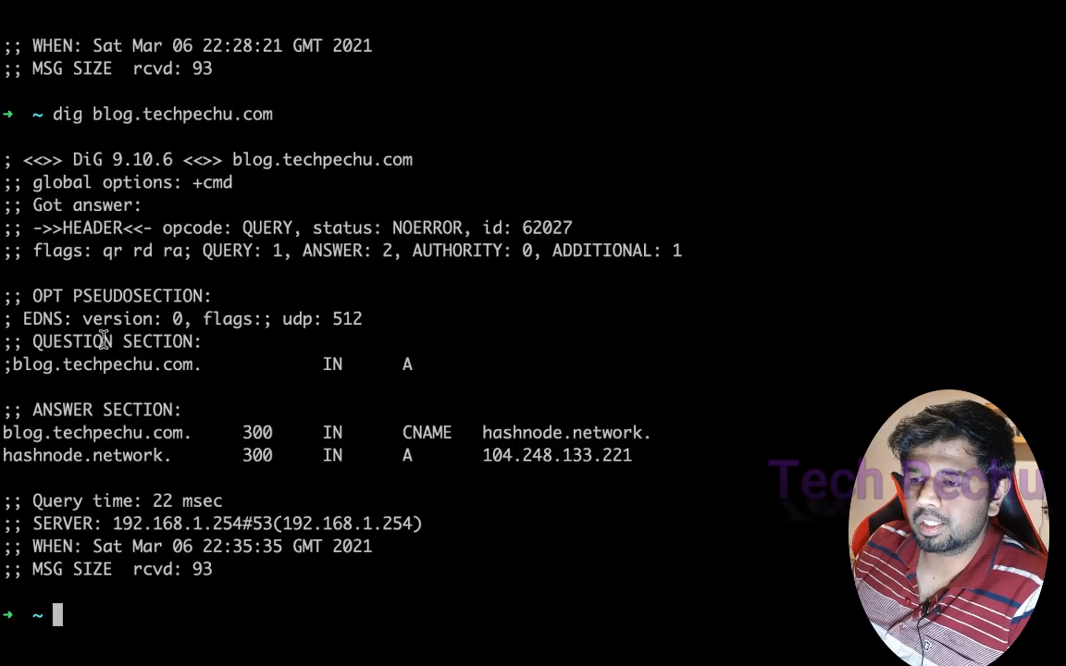
pyautogui.scroll(6, 104, 341)
pyautogui.moveTo(12, 319); pyautogui.dragTo(207, 317)
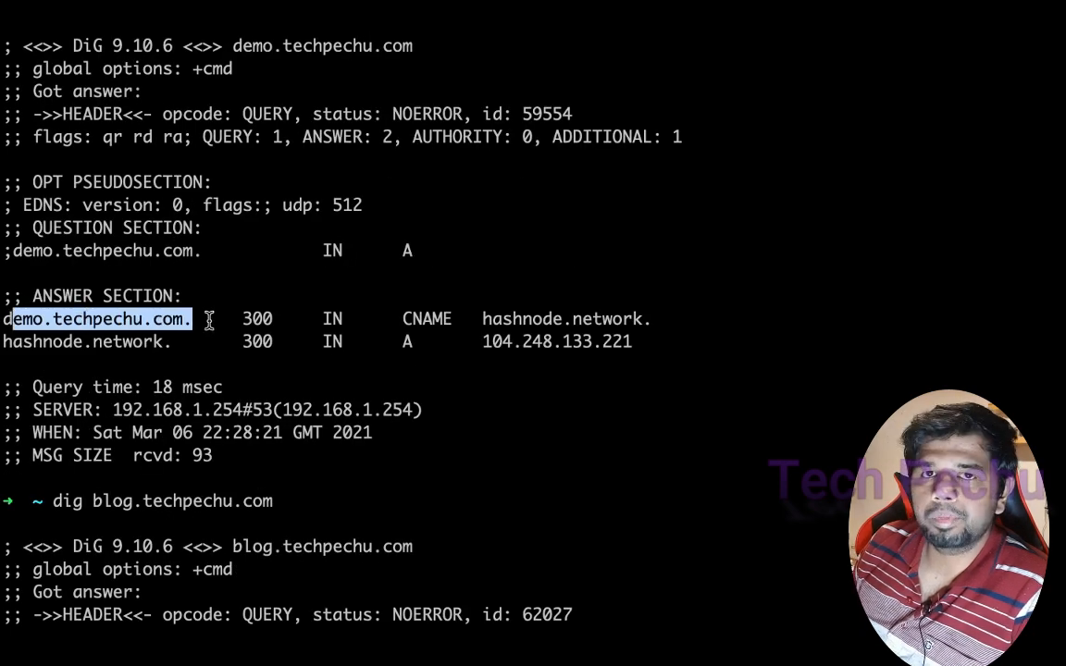
pyautogui.moveTo(482, 319); pyautogui.dragTo(672, 314)
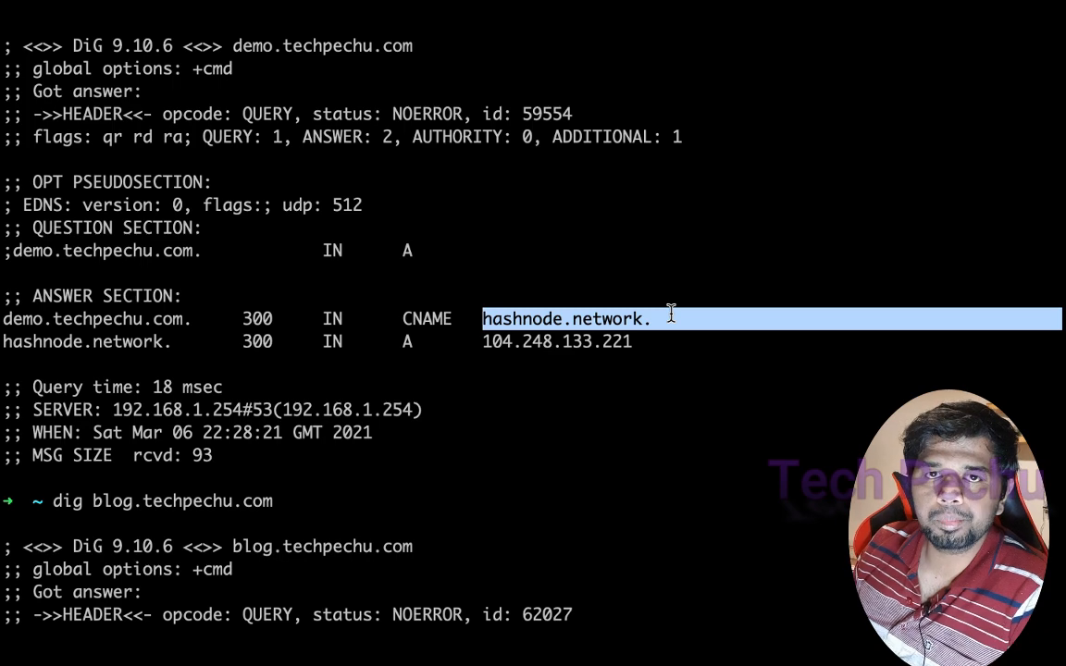
pyautogui.scroll(-1, 447, 341)
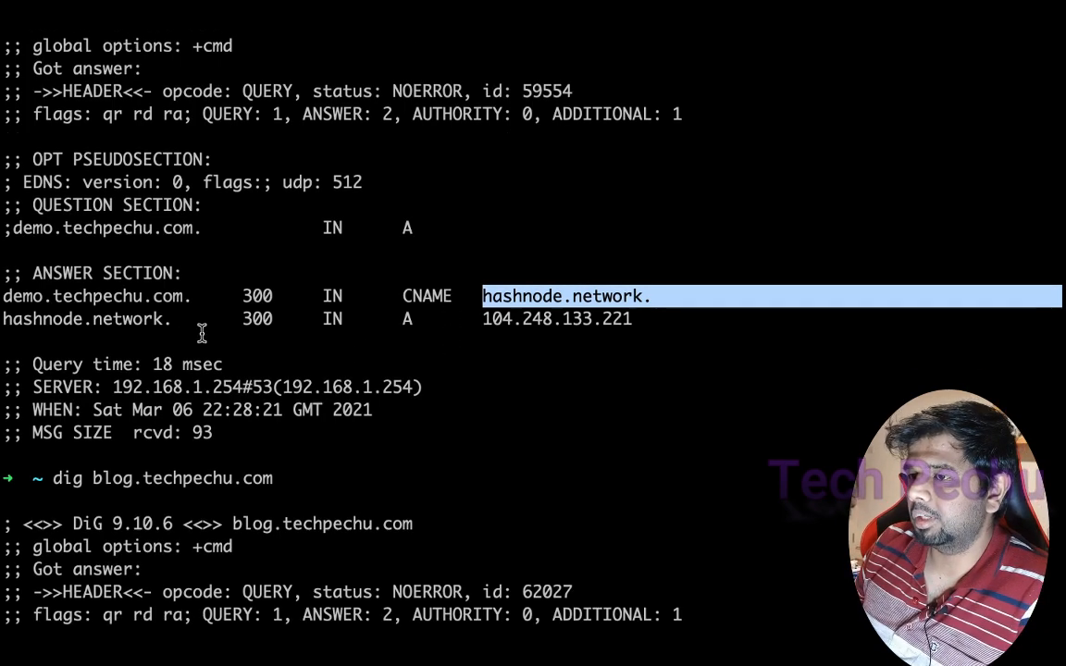
pyautogui.hotkey('ctrl', 'Left')
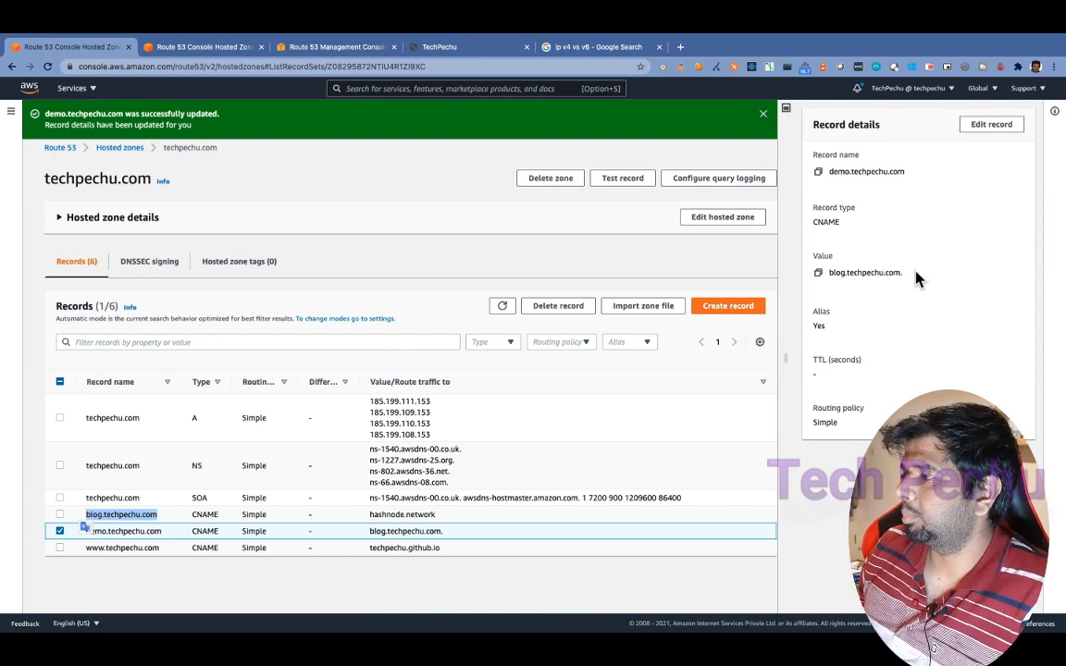
# - Compare the alias value of demo.techpechu.com in the record details with the CNAME targets in the terminal's dig answers for blog and demo
pyautogui.moveTo(915, 275); pyautogui.dragTo(832, 273)
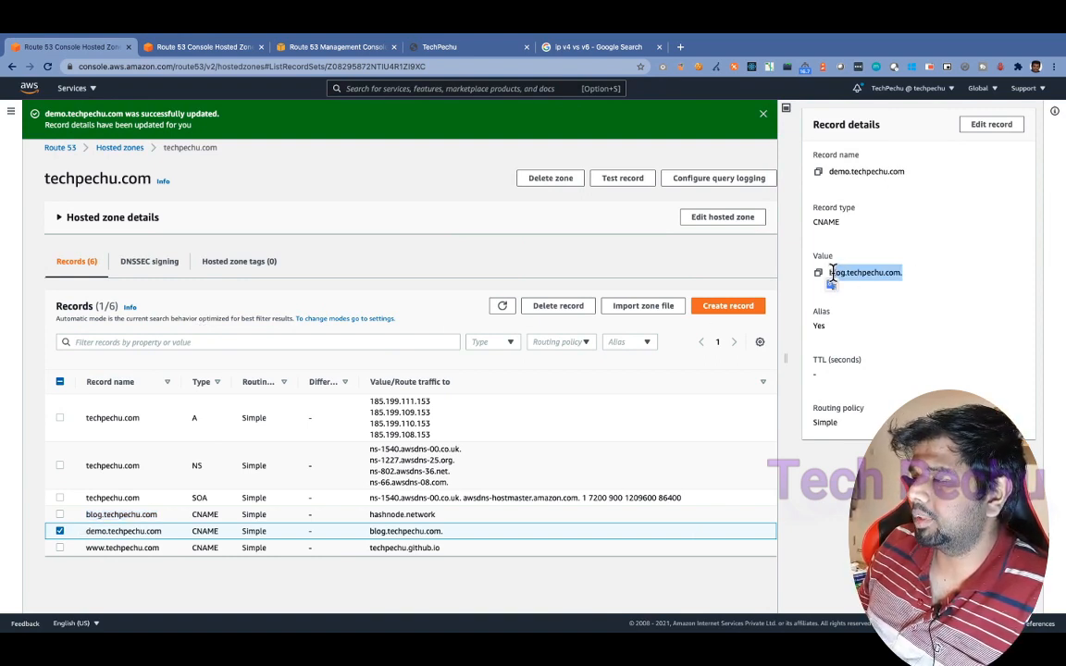
pyautogui.hotkey('ctrl', 'Right')
pyautogui.scroll(-5, 356, 370)
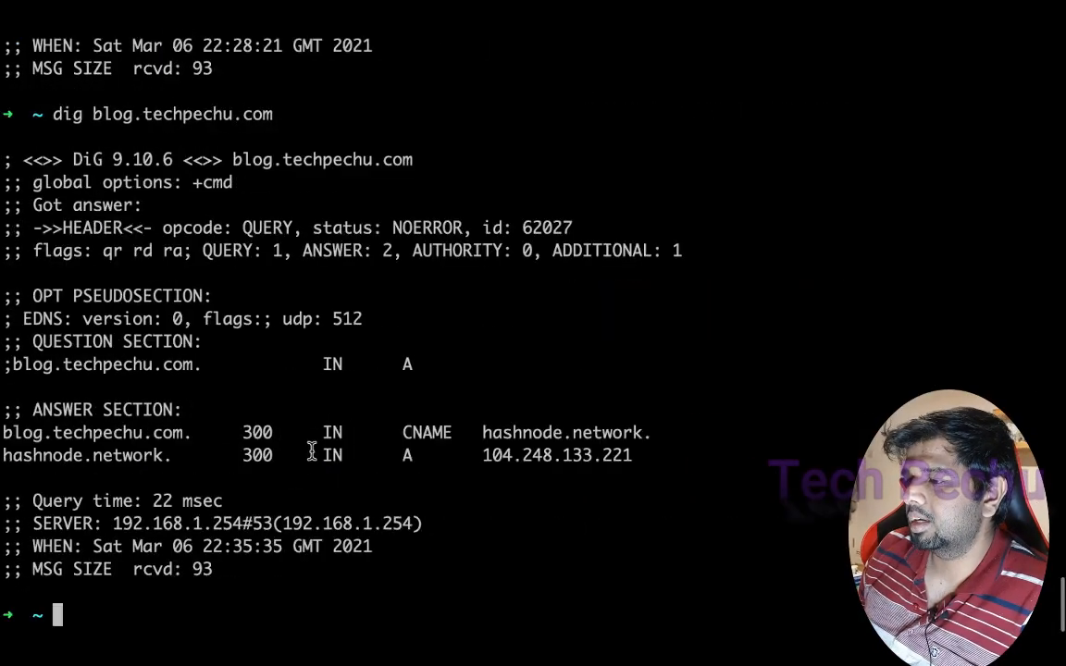
pyautogui.moveTo(484, 432); pyautogui.dragTo(654, 433)
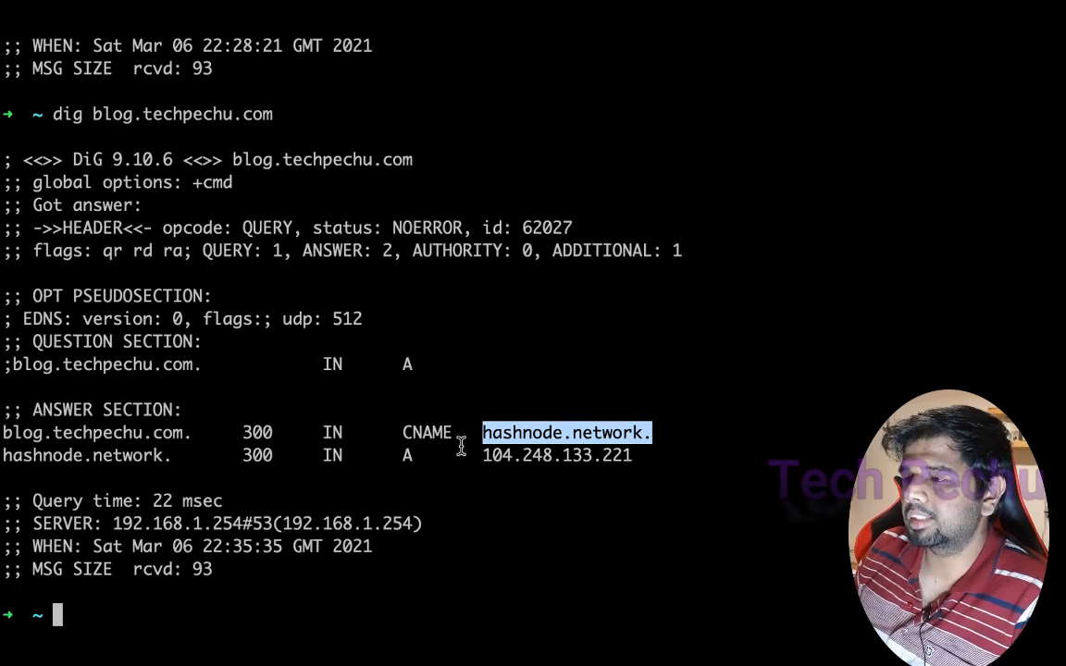
pyautogui.scroll(5, 446, 445)
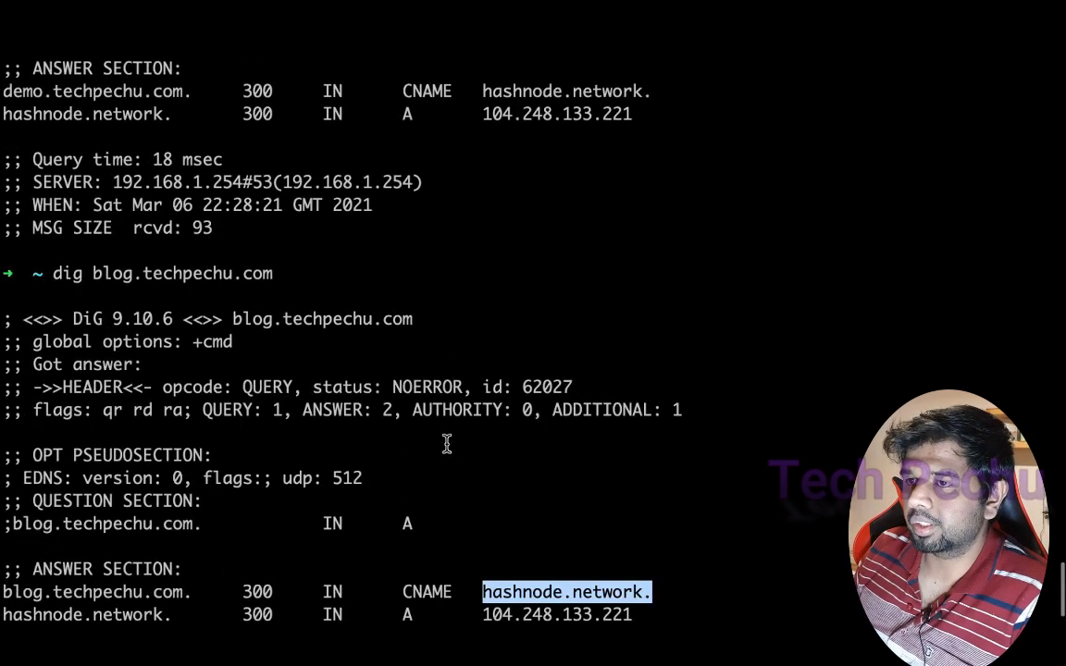
pyautogui.scroll(3, 446, 441)
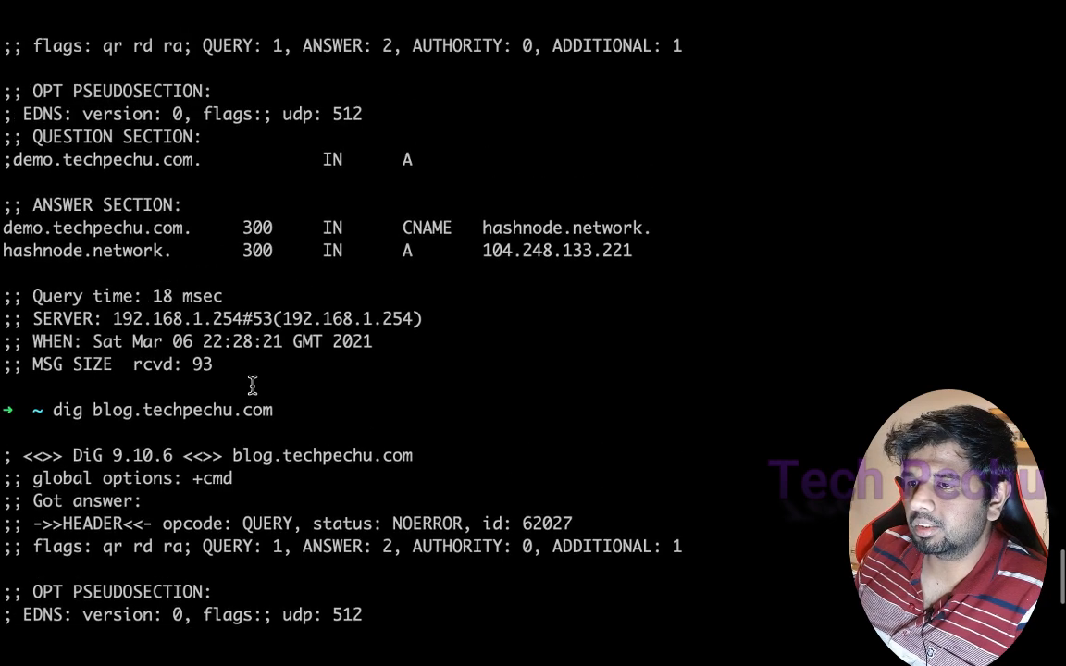
pyautogui.moveTo(12, 228); pyautogui.dragTo(191, 228)
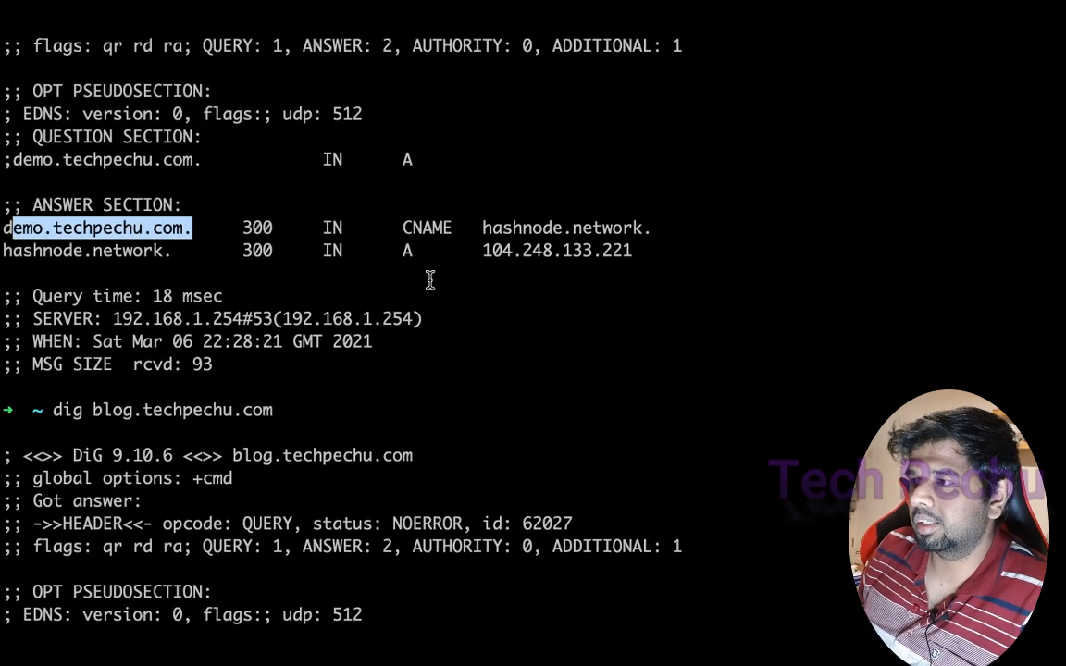
pyautogui.moveTo(479, 227); pyautogui.dragTo(665, 227)
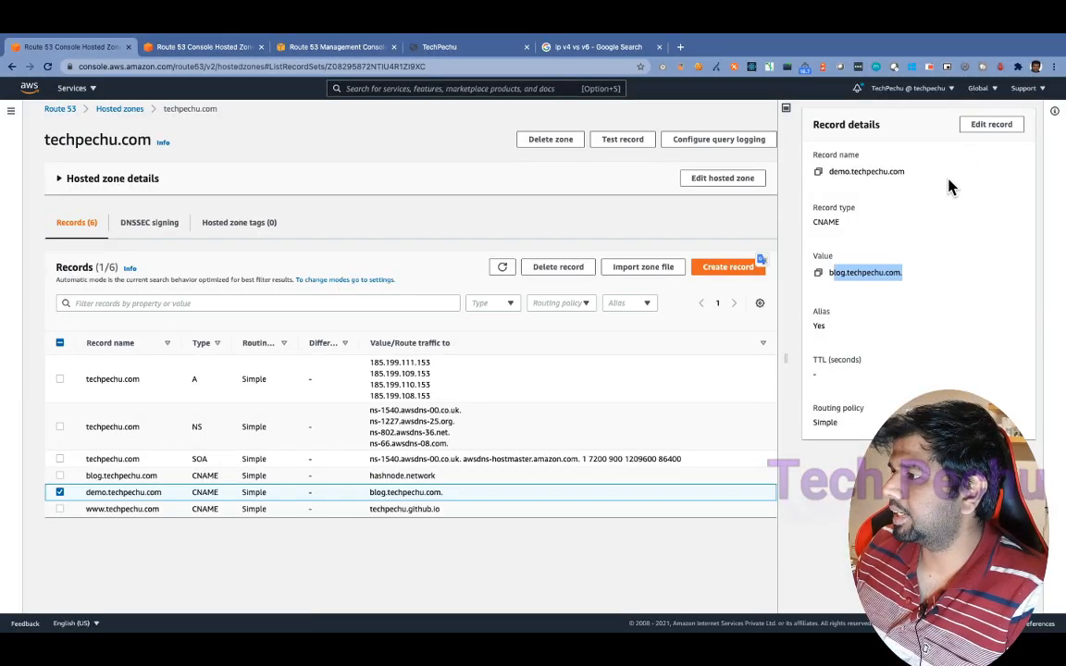
# - Start a new A record named policy in the techpechu.com zone with a TTL of 30 seconds and Simple routing
pyautogui.click(952, 187)
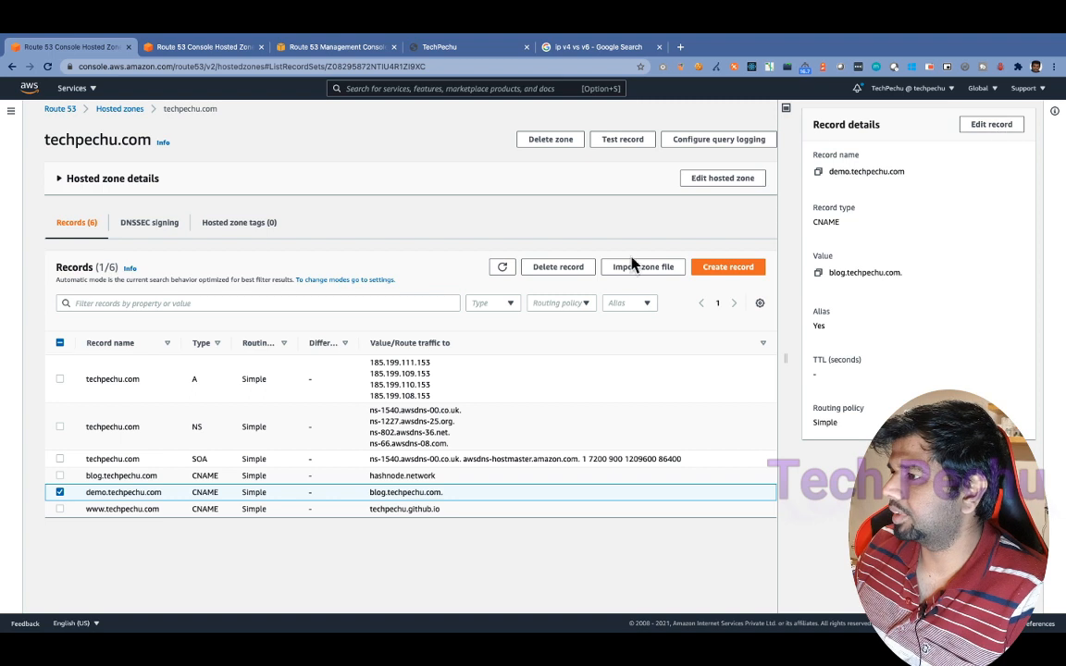
pyautogui.click(740, 268)
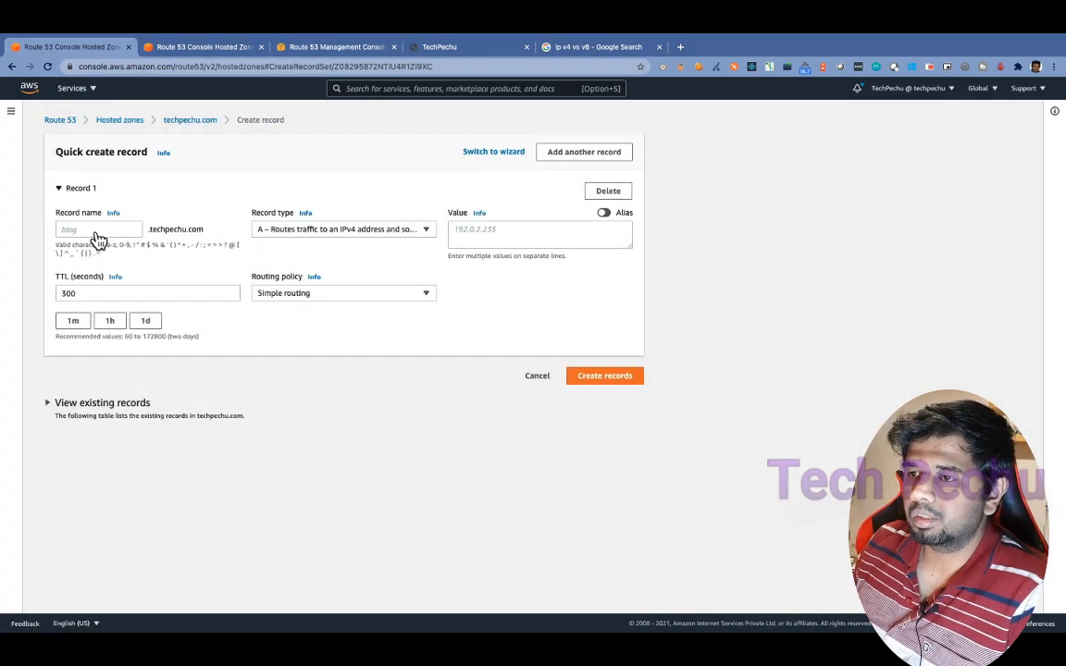
pyautogui.click(104, 229)
pyautogui.write('policy')
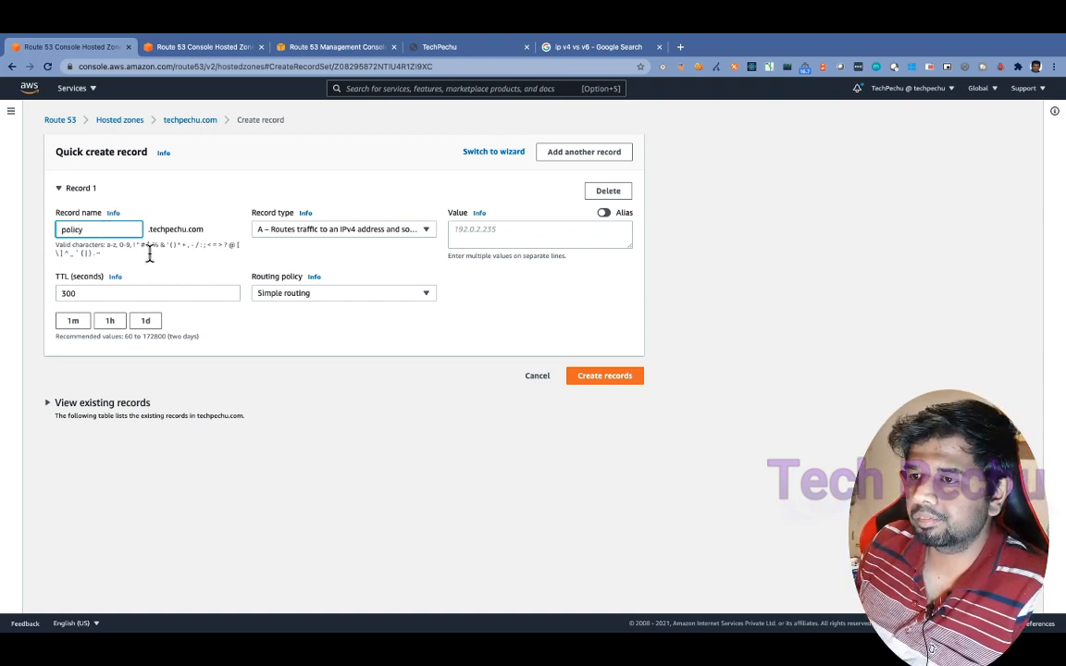
pyautogui.moveTo(81, 293); pyautogui.dragTo(40, 288)
pyautogui.write('30')
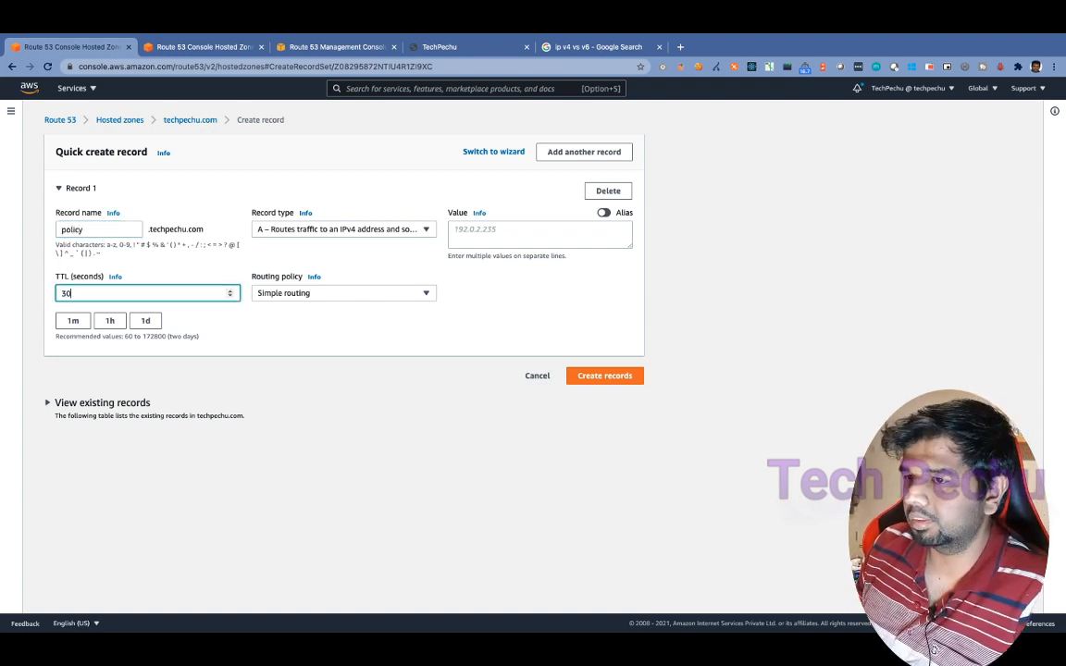
pyautogui.click(320, 333)
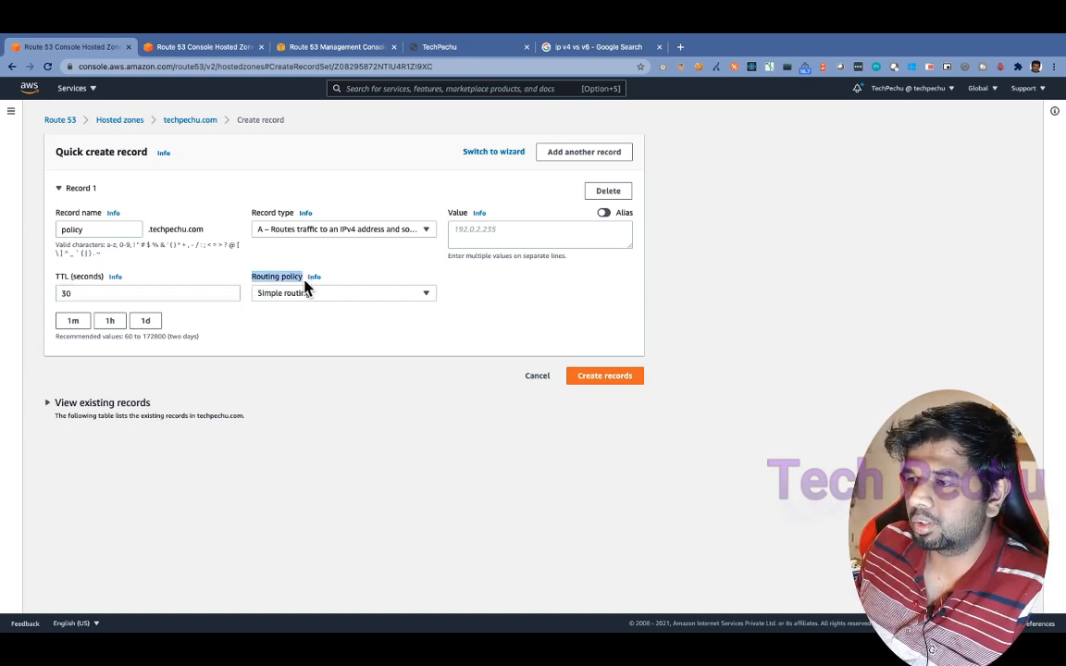
pyautogui.click(298, 308)
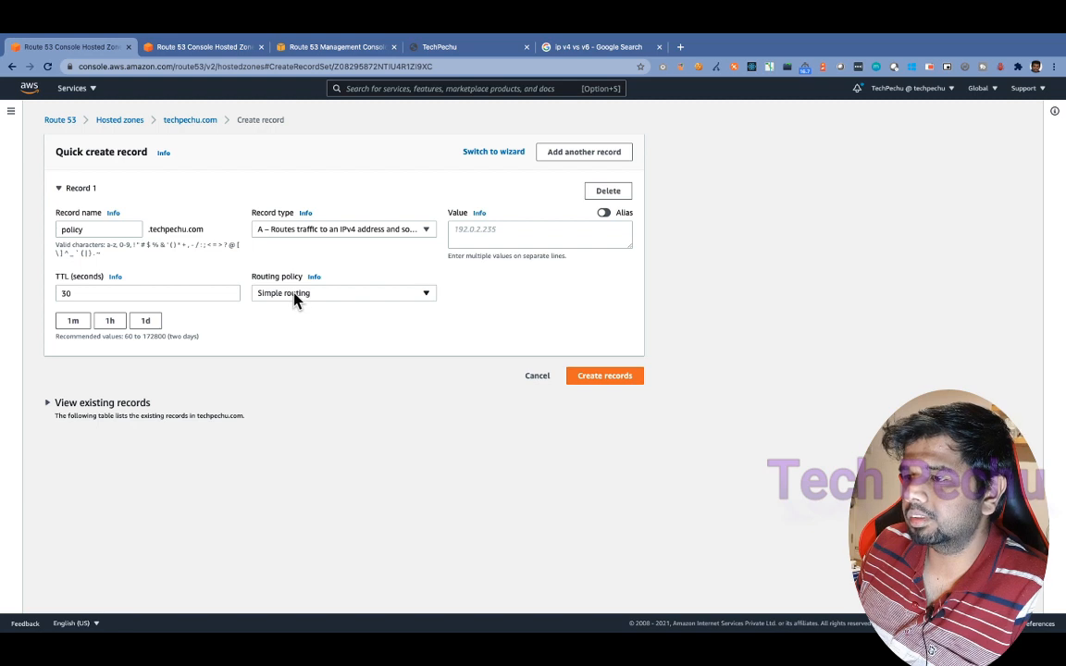
pyautogui.click(294, 294)
pyautogui.click(294, 330)
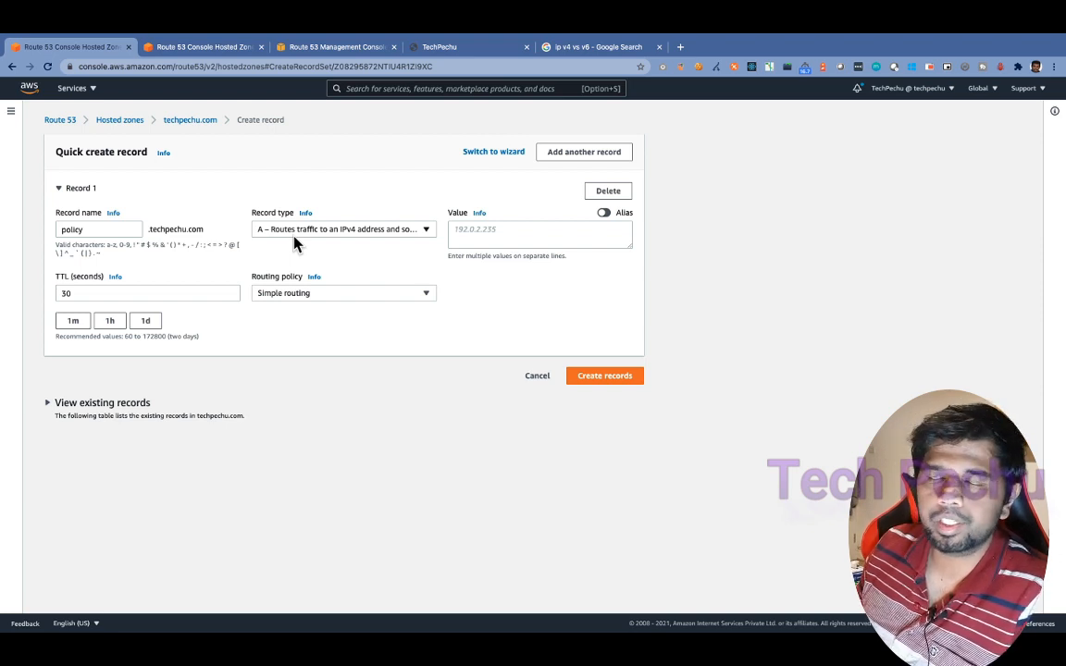
# - Enter 192.1.1.1 and 192.2.2.2 on separate lines as the record's values and create the record
pyautogui.click(470, 234)
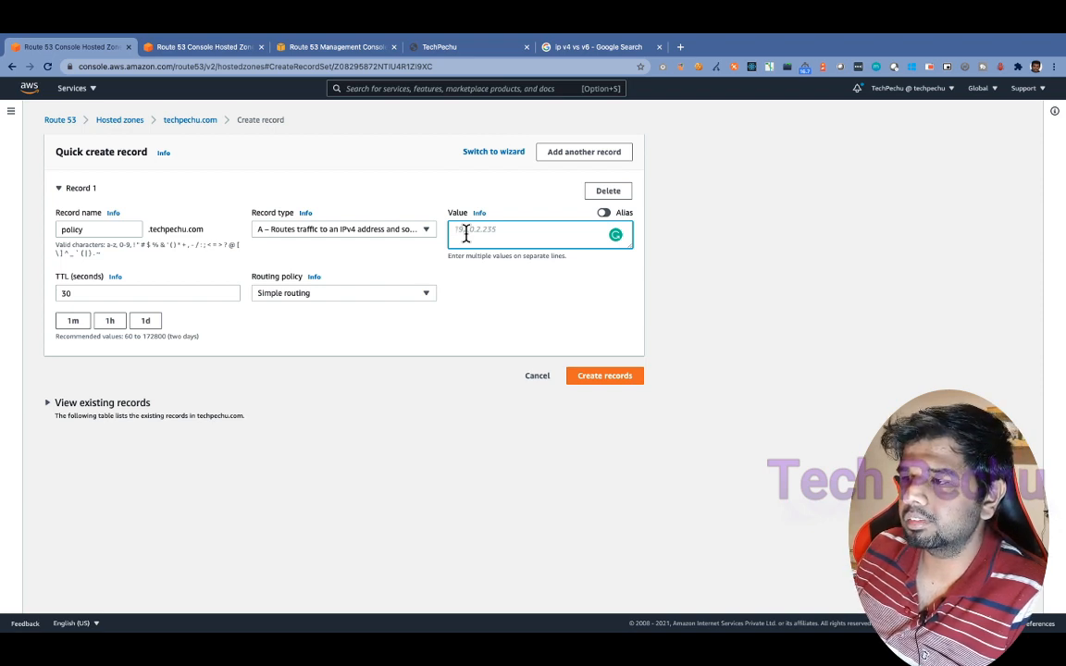
pyautogui.write('19')
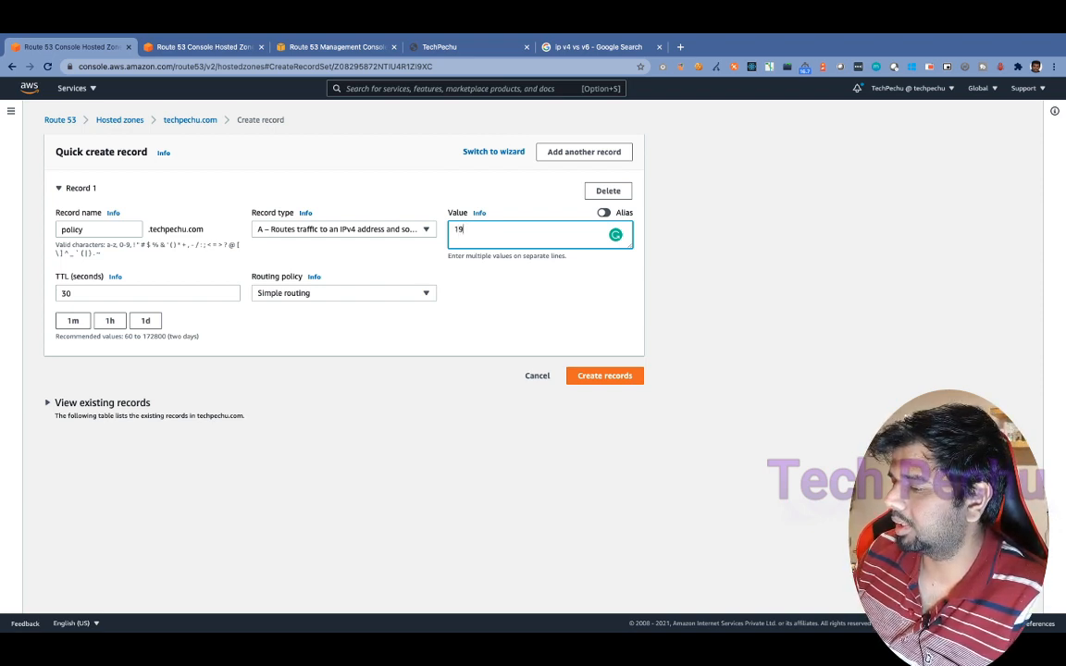
pyautogui.write('2.1.1.1')
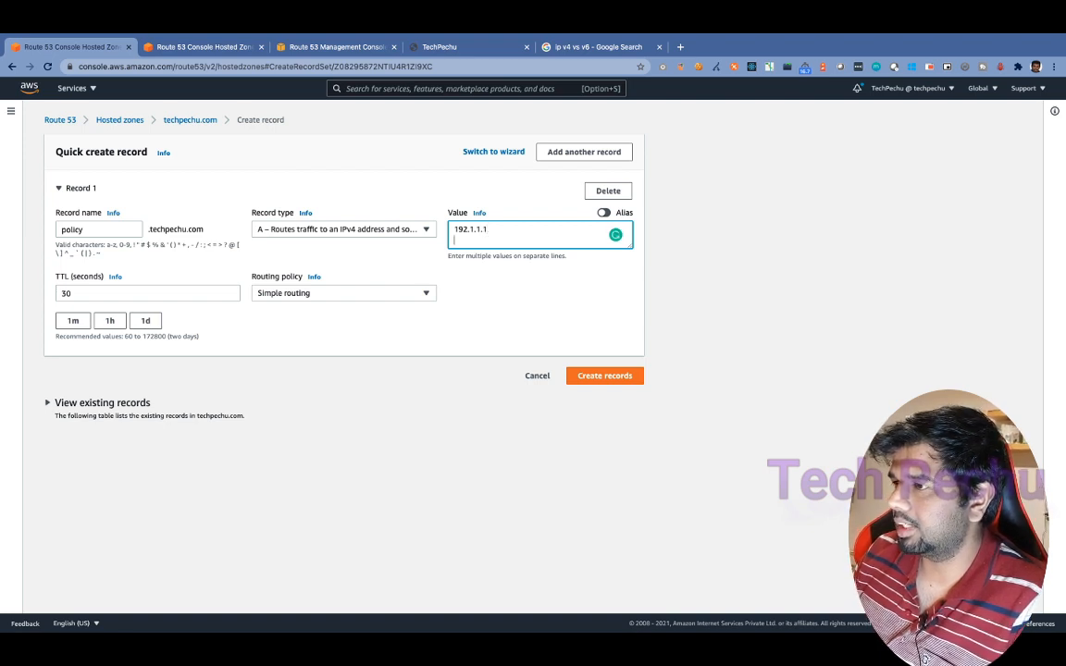
pyautogui.press('Return')
pyautogui.write('192.')
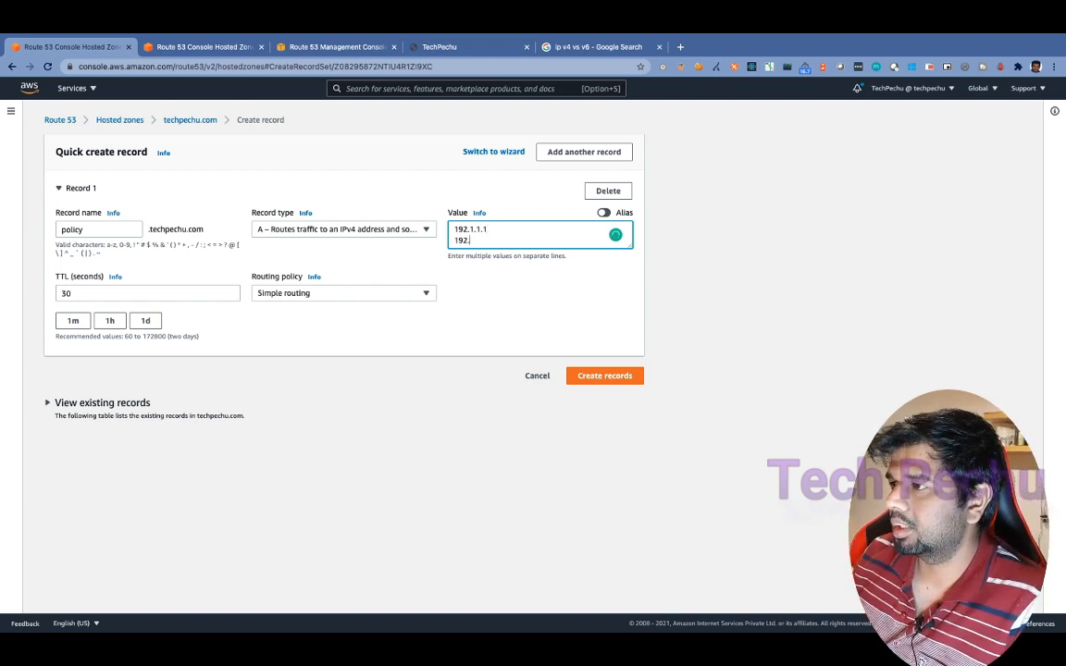
pyautogui.write('2.')
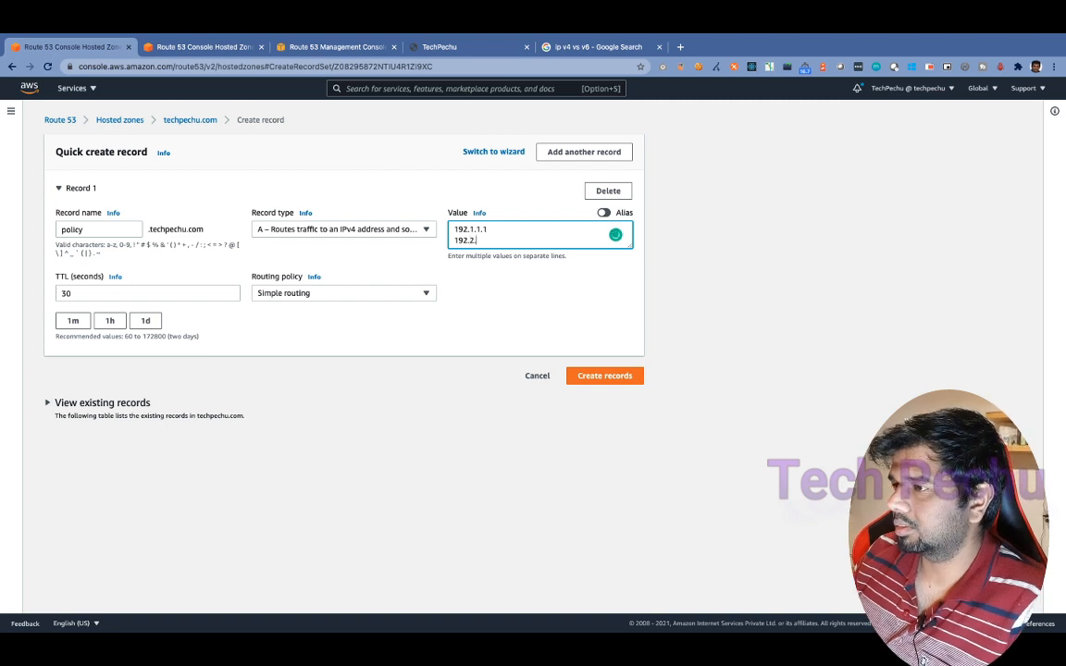
pyautogui.write('2.2')
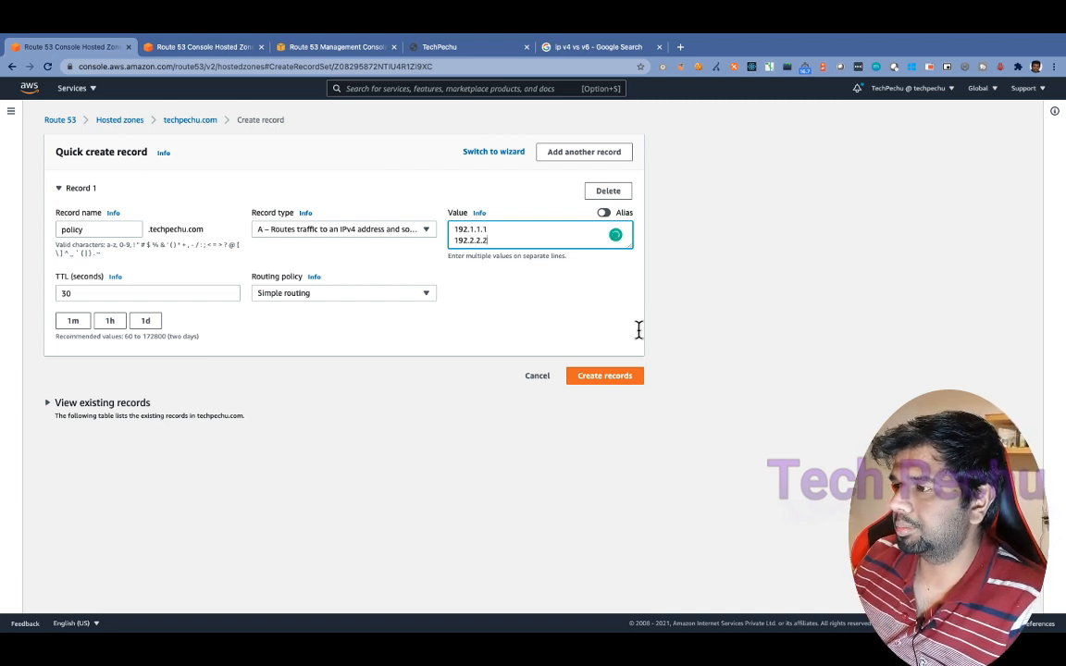
pyautogui.click(617, 380)
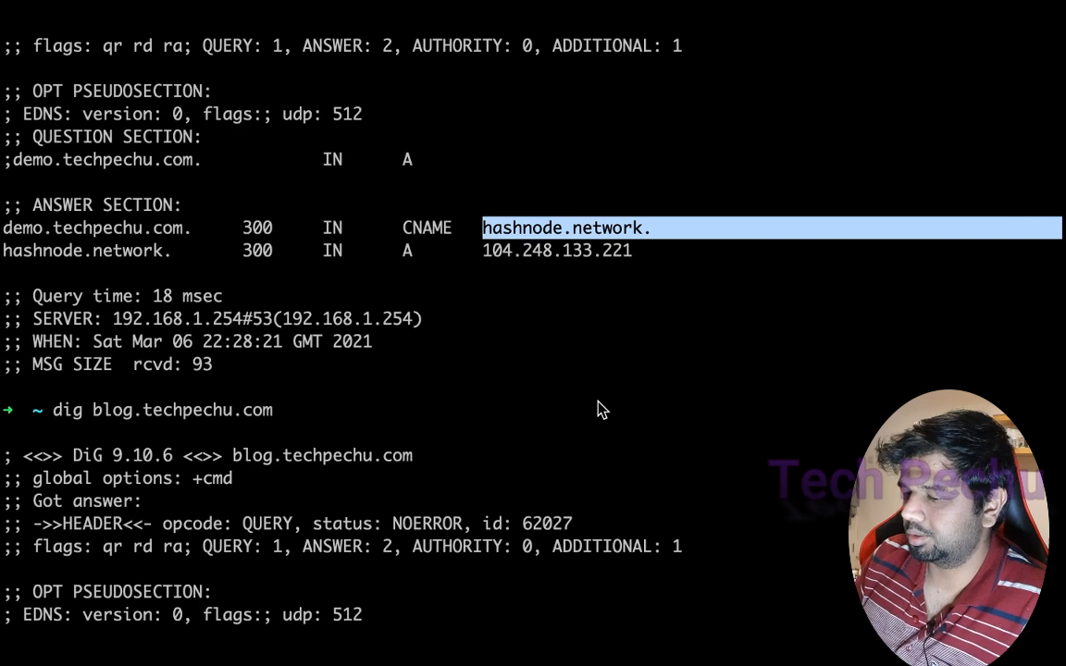
# - Clear the terminal and query policy.techpechu.com with dig
pyautogui.hotkey('ctrl', 'l')
pyautogui.write('dig ')
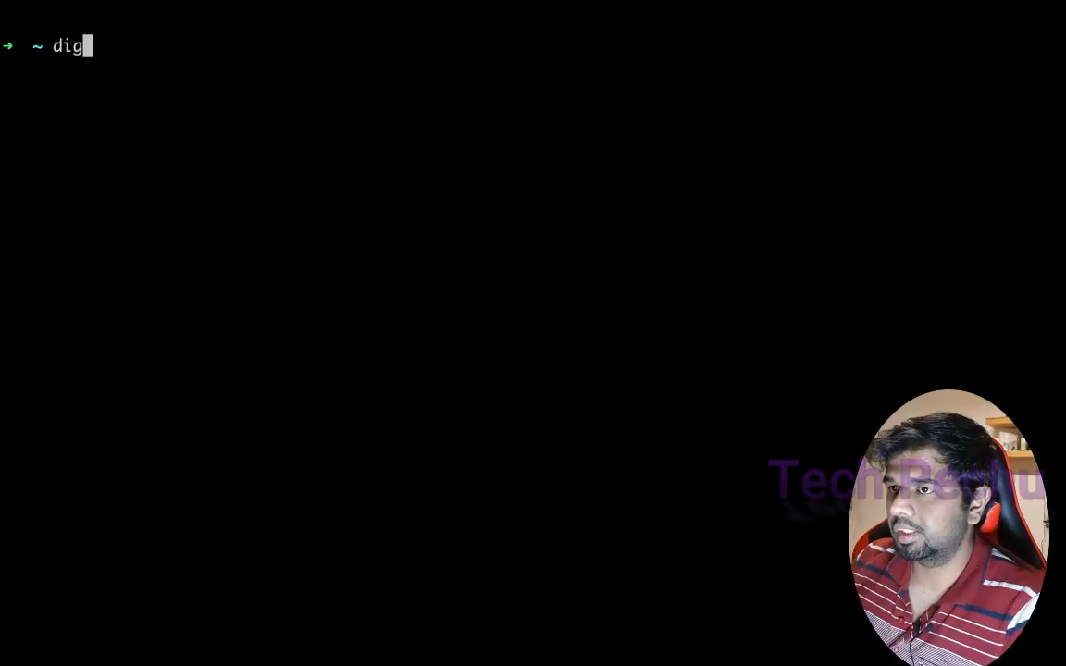
pyautogui.write('policy')
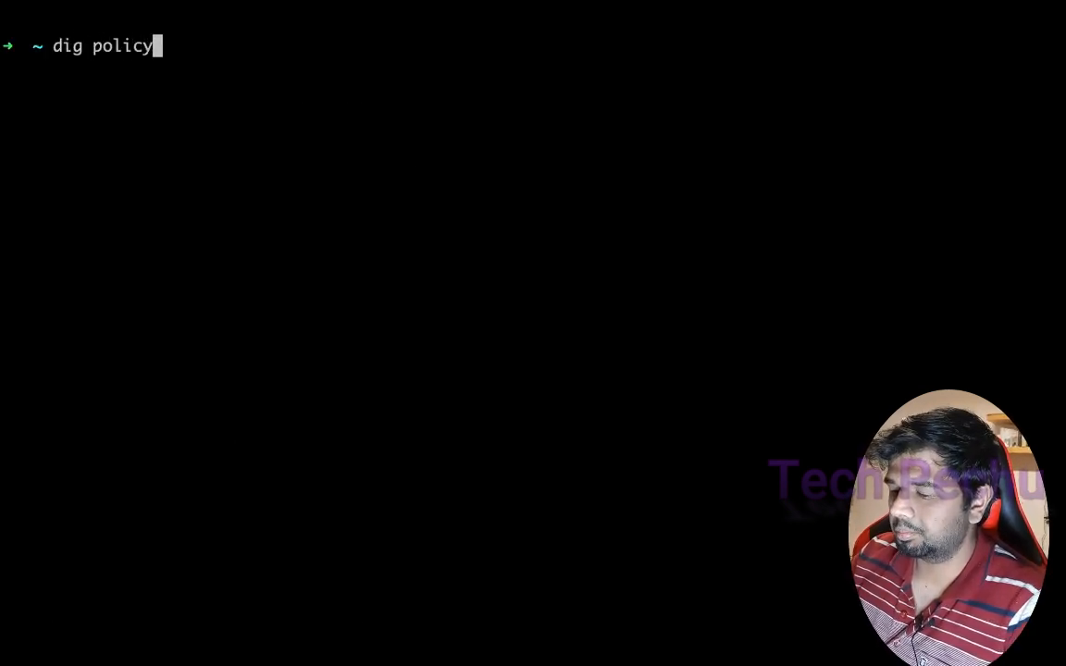
pyautogui.write('.techpech')
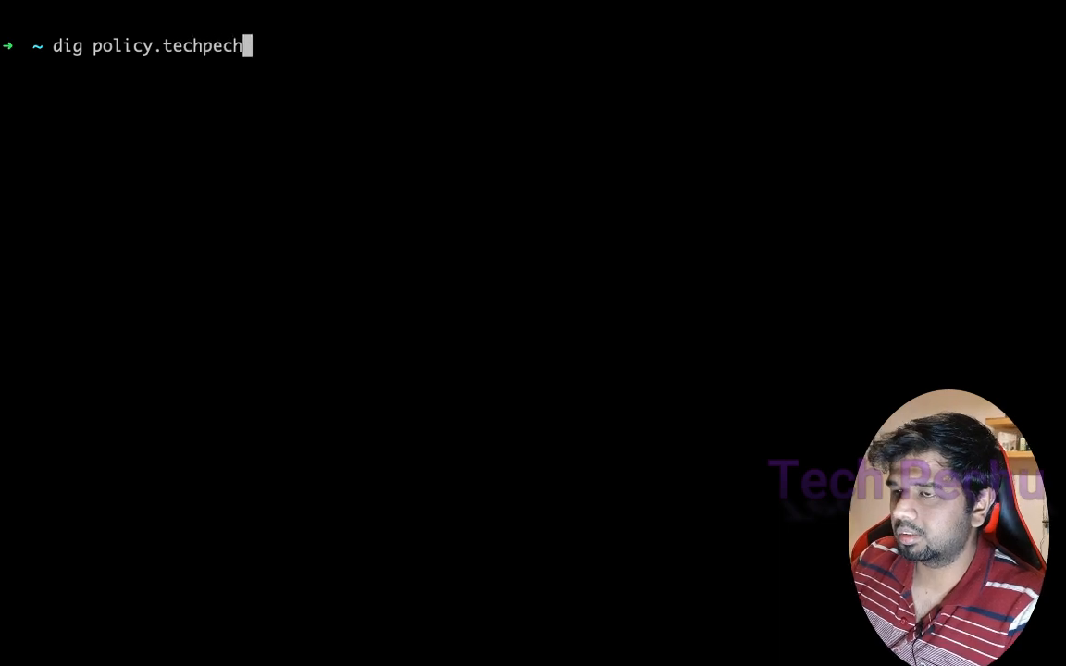
pyautogui.write('u.com')
pyautogui.press('Return')
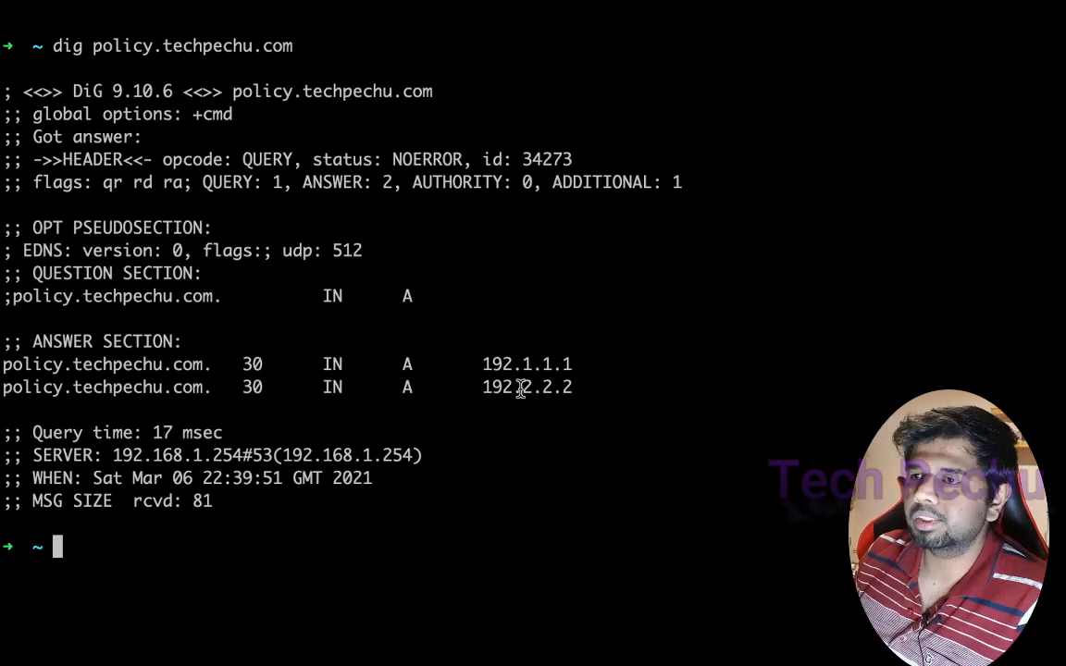
# - Return to the Route 53 console and open the policy.techpechu.com record for editing
pyautogui.hotkey('ctrl', 'Left')
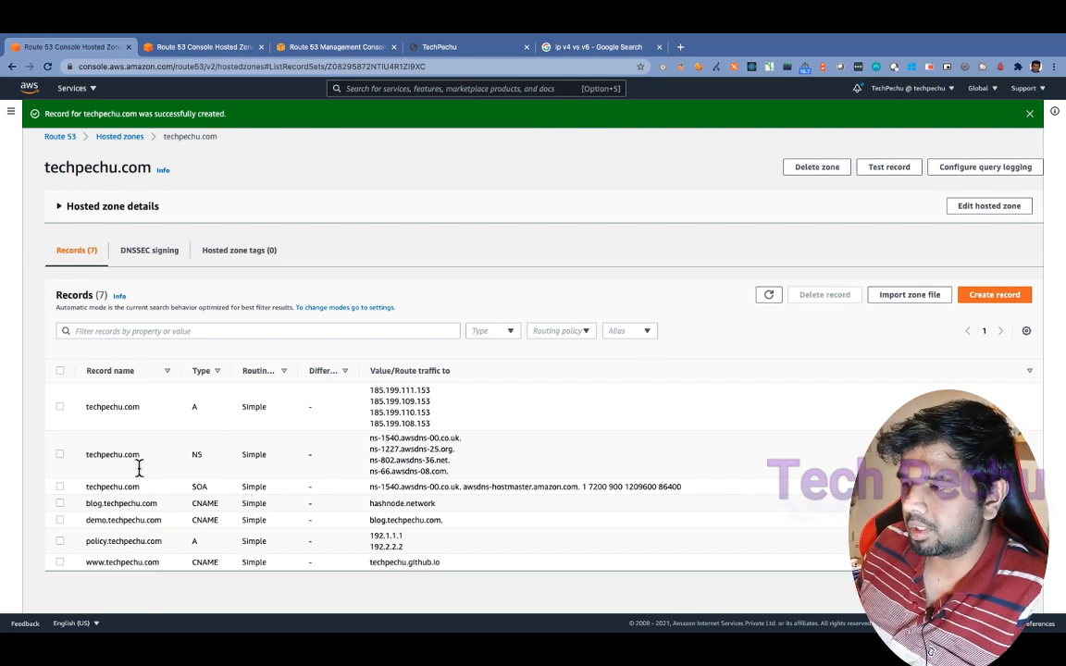
pyautogui.click(59, 542)
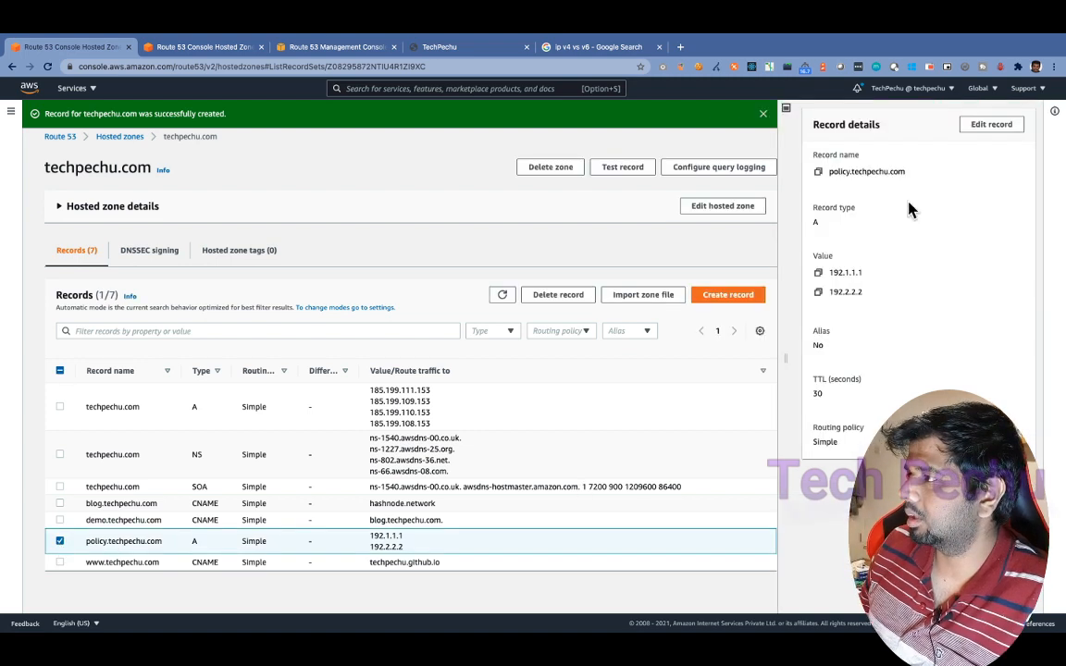
pyautogui.click(977, 129)
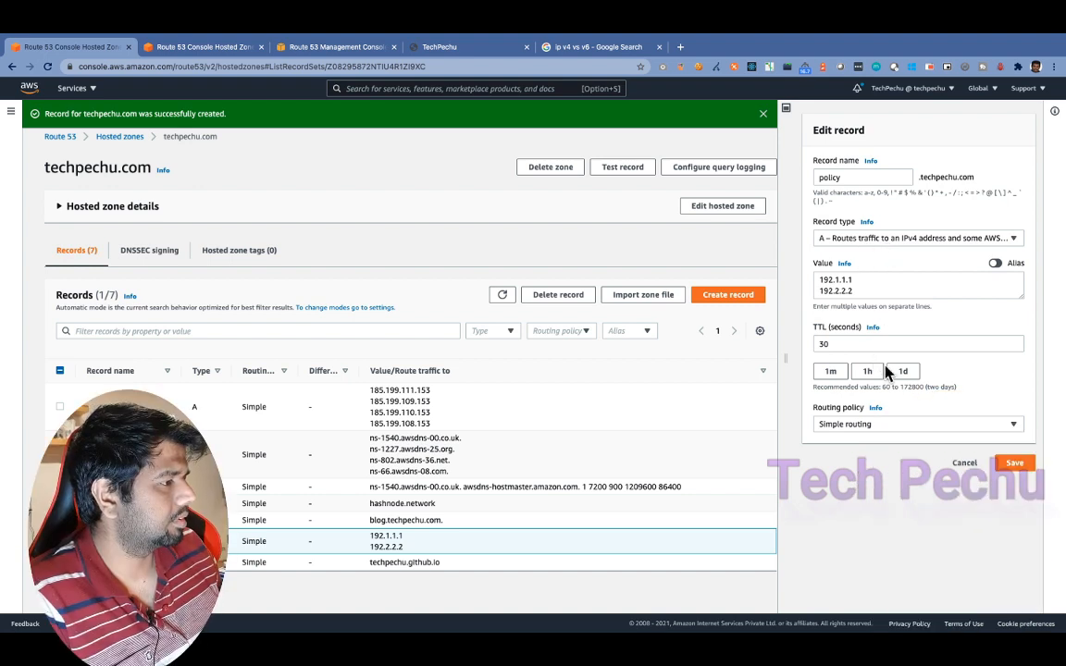
# - Change the policy record's routing policy to Weighted and set its weight to 50
pyautogui.click(859, 430)
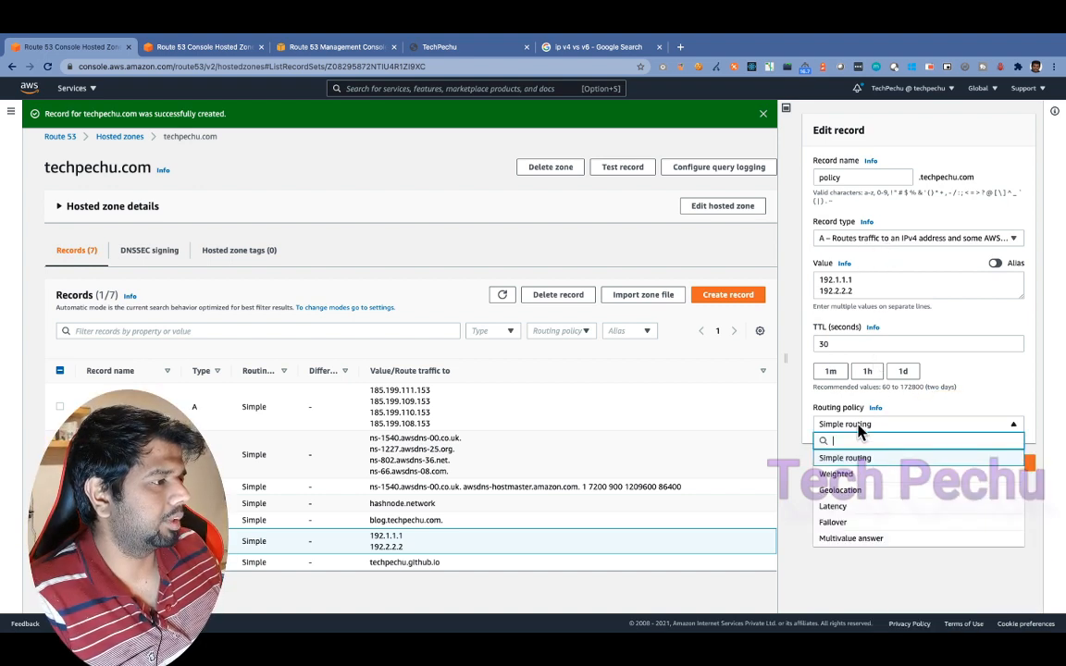
pyautogui.click(849, 475)
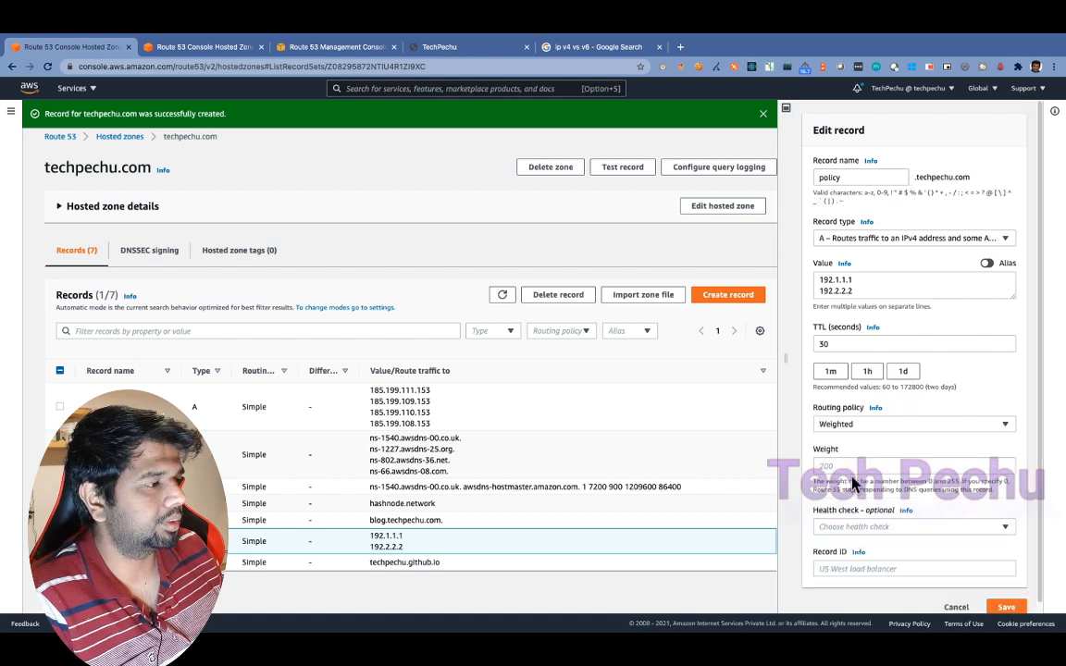
pyautogui.scroll(-1, 882, 463)
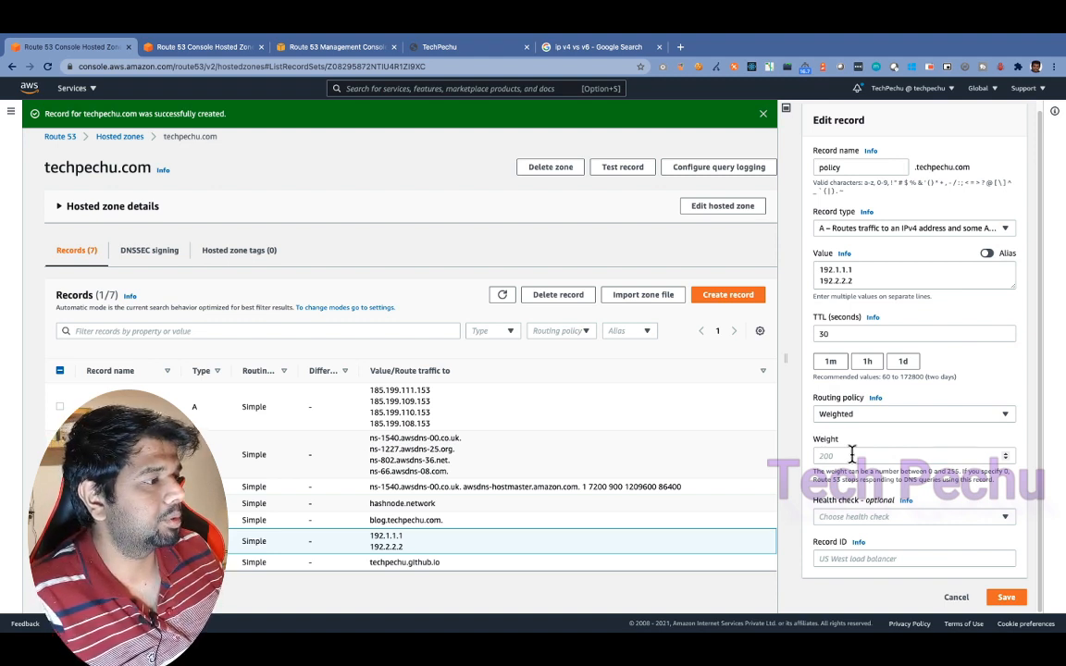
pyautogui.click(852, 455)
pyautogui.write('50')
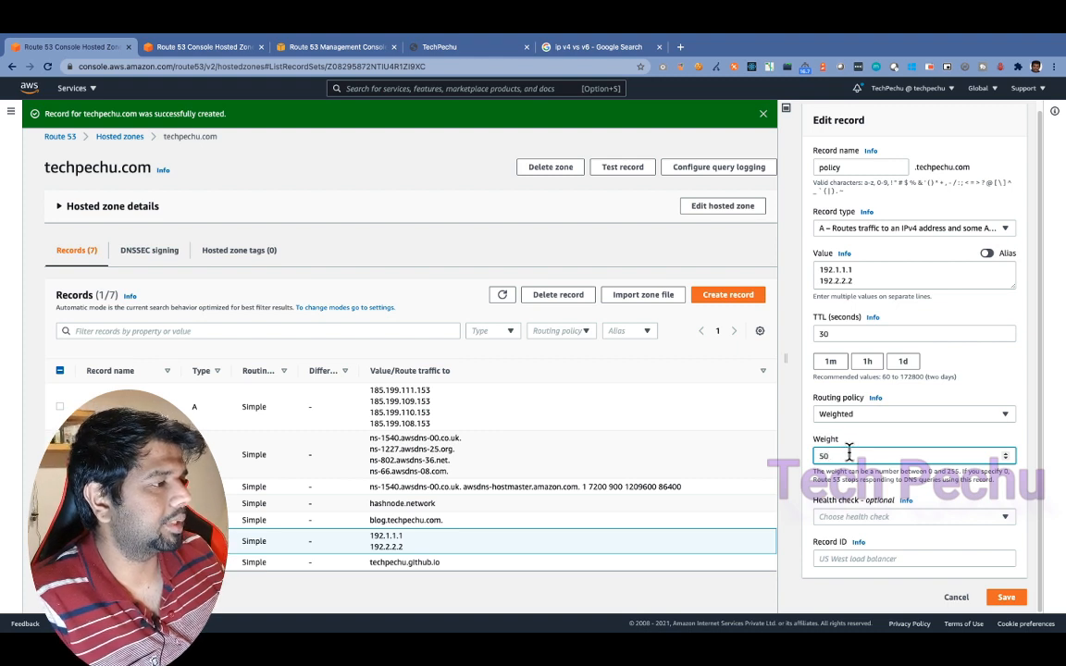
pyautogui.click(804, 510)
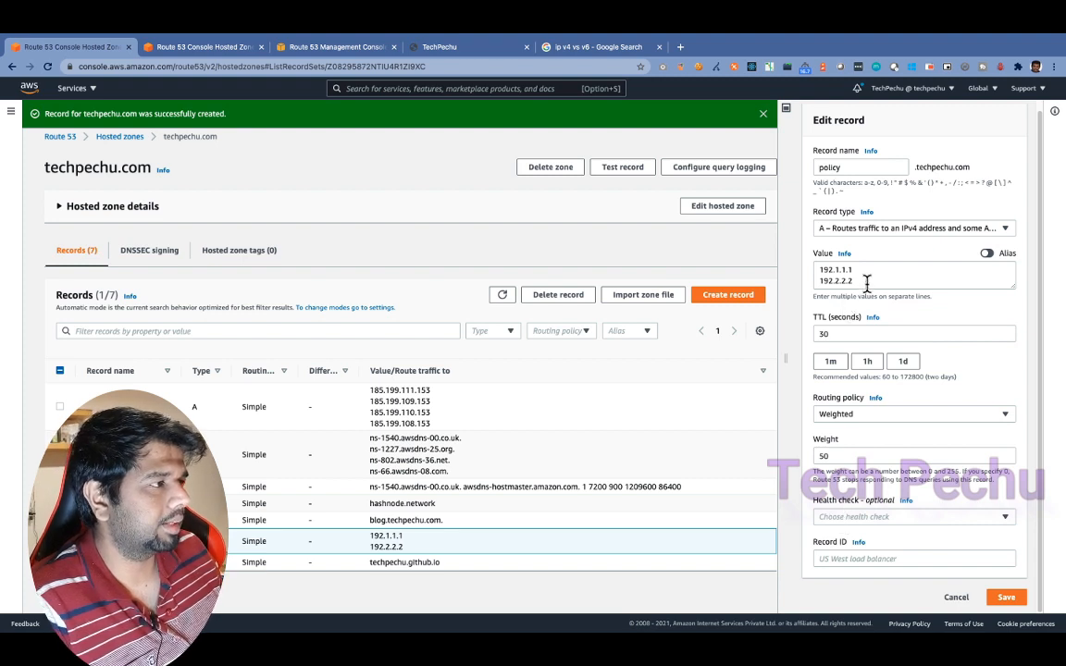
# - Remove 192.2.2.2 from the policy record's values, leaving only 192.1.1.1
pyautogui.moveTo(861, 281); pyautogui.dragTo(791, 284)
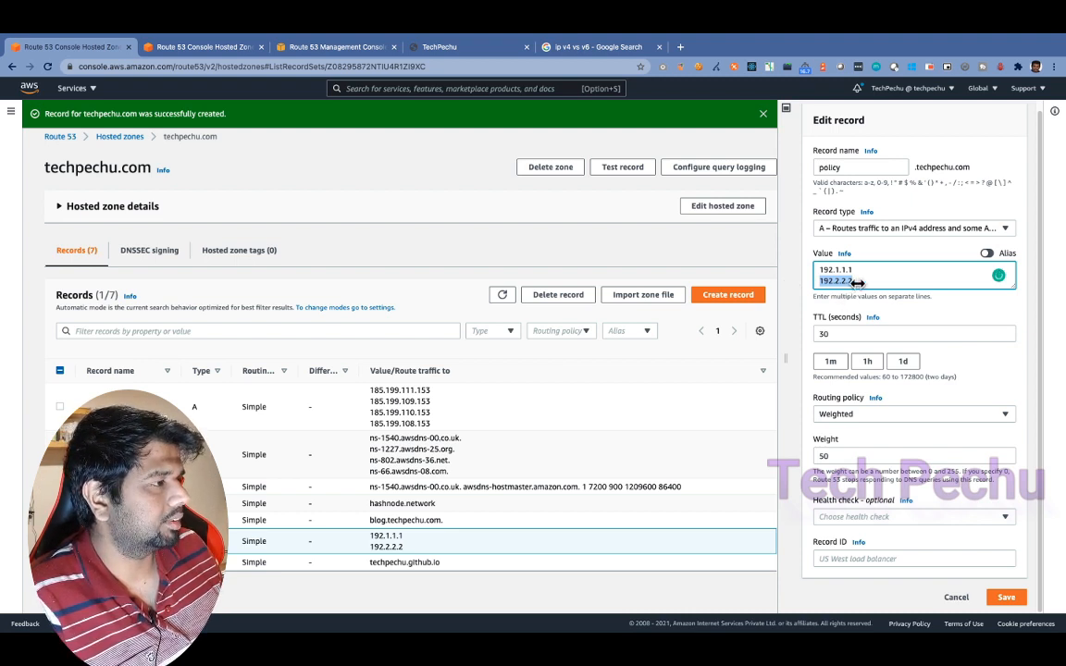
pyautogui.press('BackSpace')
pyautogui.press('BackSpace')
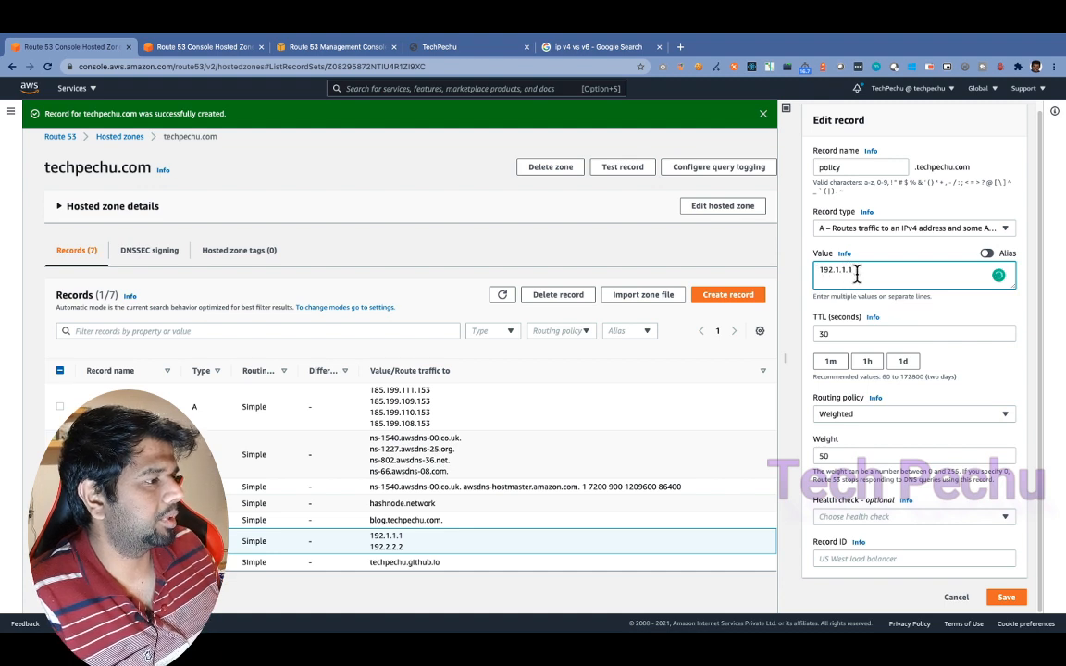
# - Give the weighted policy record the record ID us and save it
pyautogui.click(1005, 599)
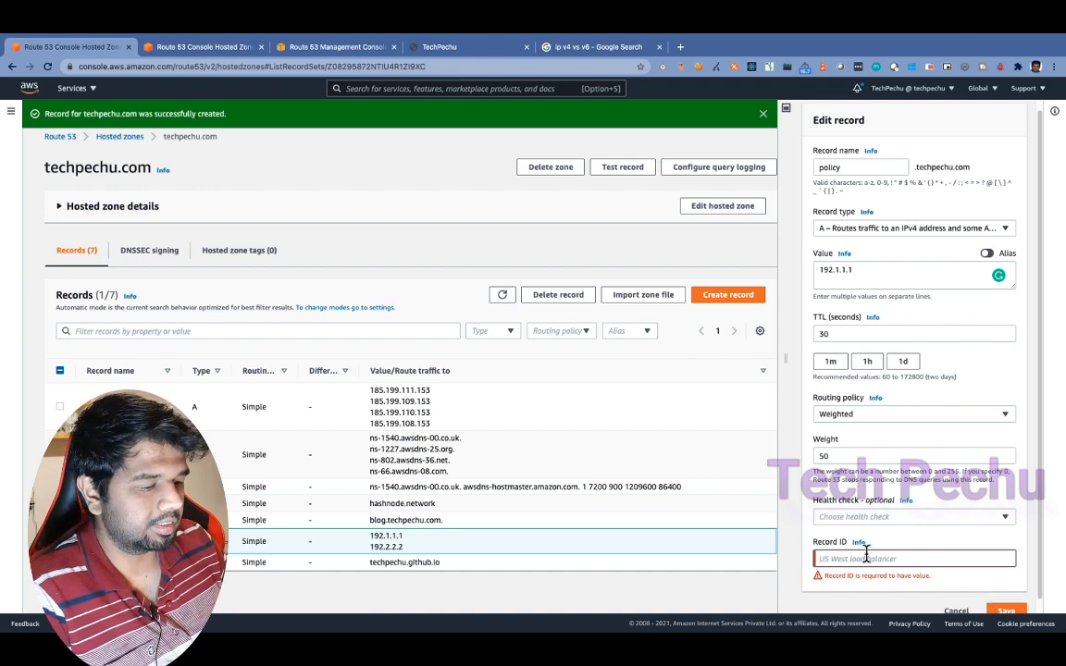
pyautogui.write('us')
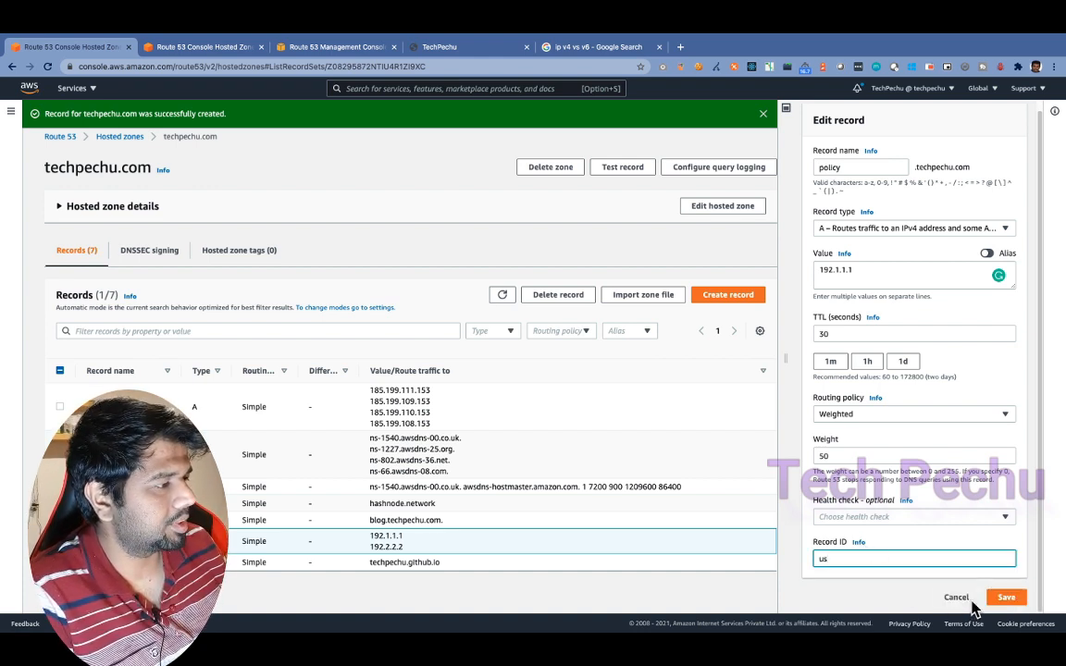
pyautogui.click(1002, 598)
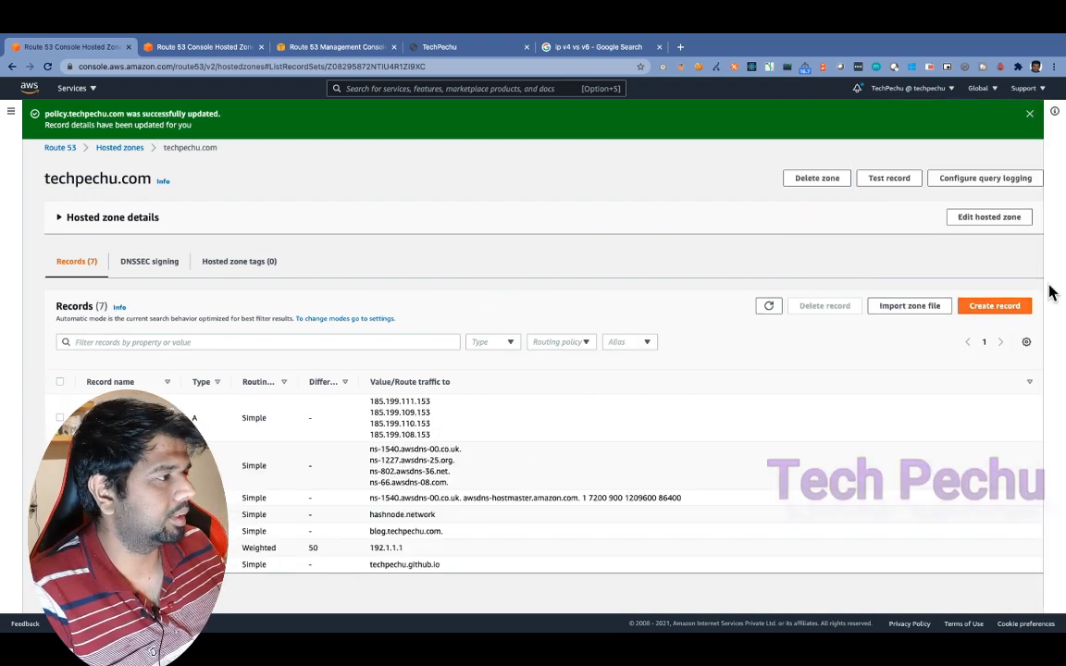
# - Start a new A record in techpechu.com named policy, with its routing policy set to Weighted
pyautogui.click(989, 309)
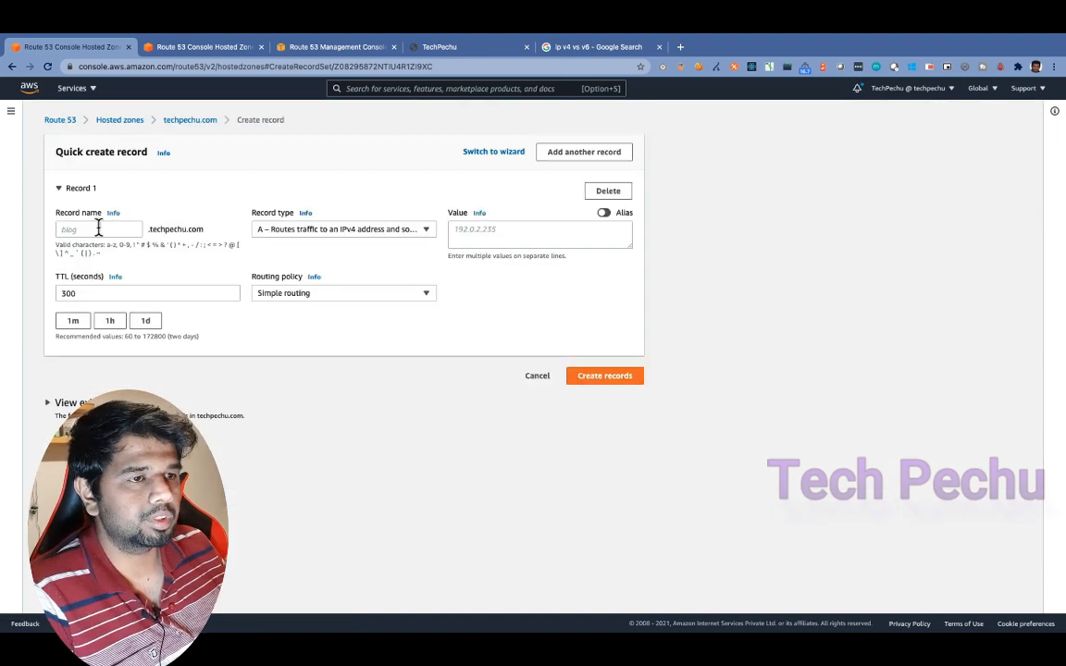
pyautogui.click(98, 229)
pyautogui.write('polic')
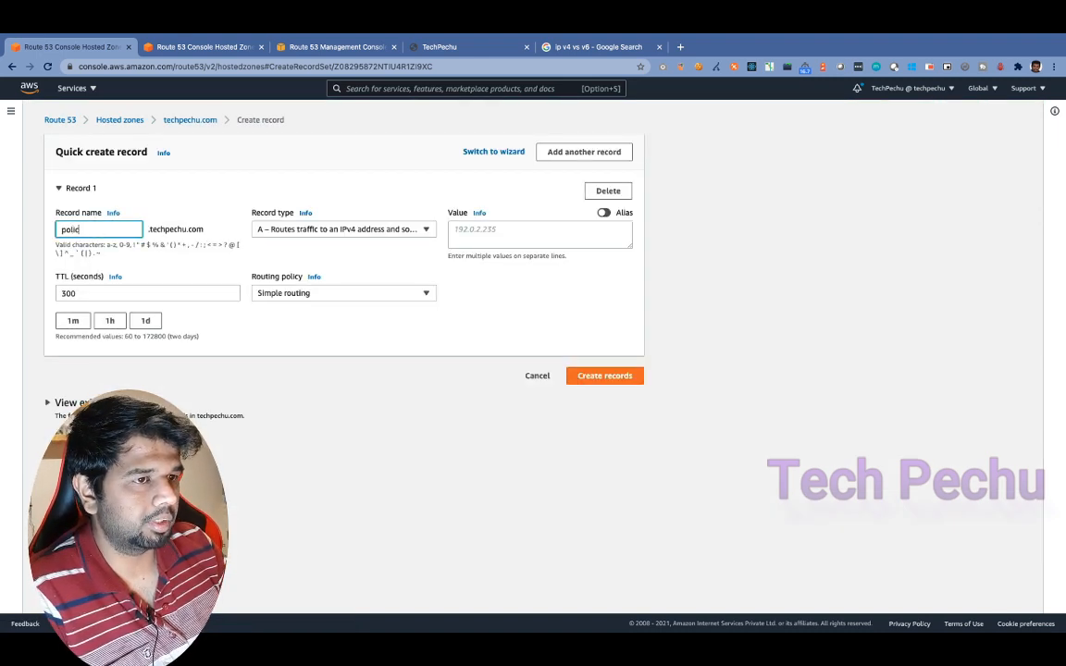
pyautogui.write('y')
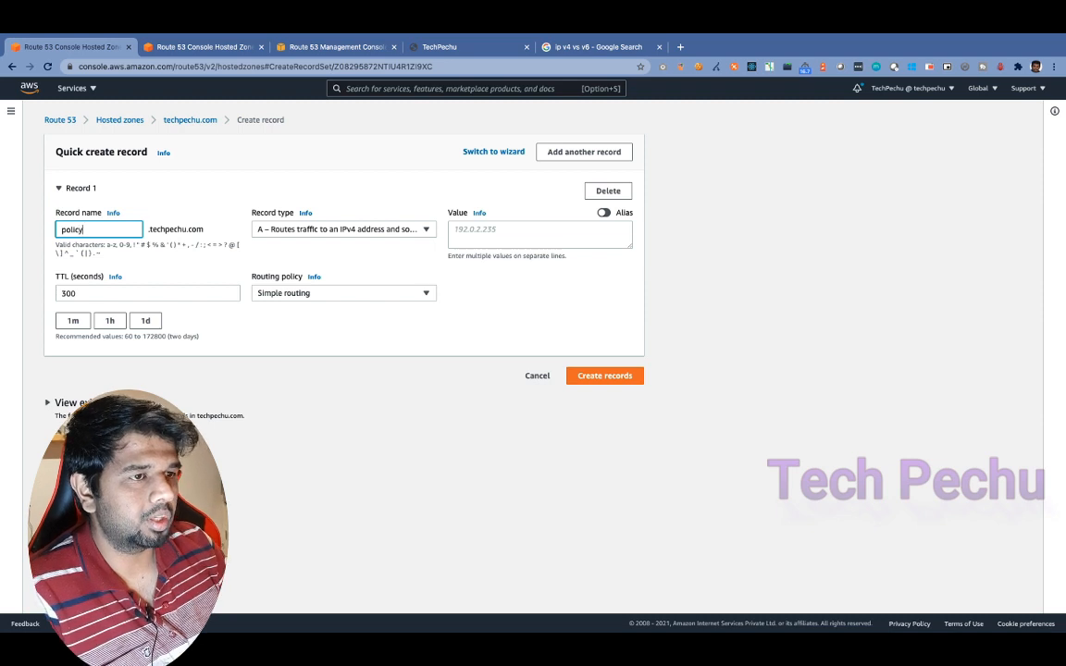
pyautogui.click(315, 232)
pyautogui.click(303, 350)
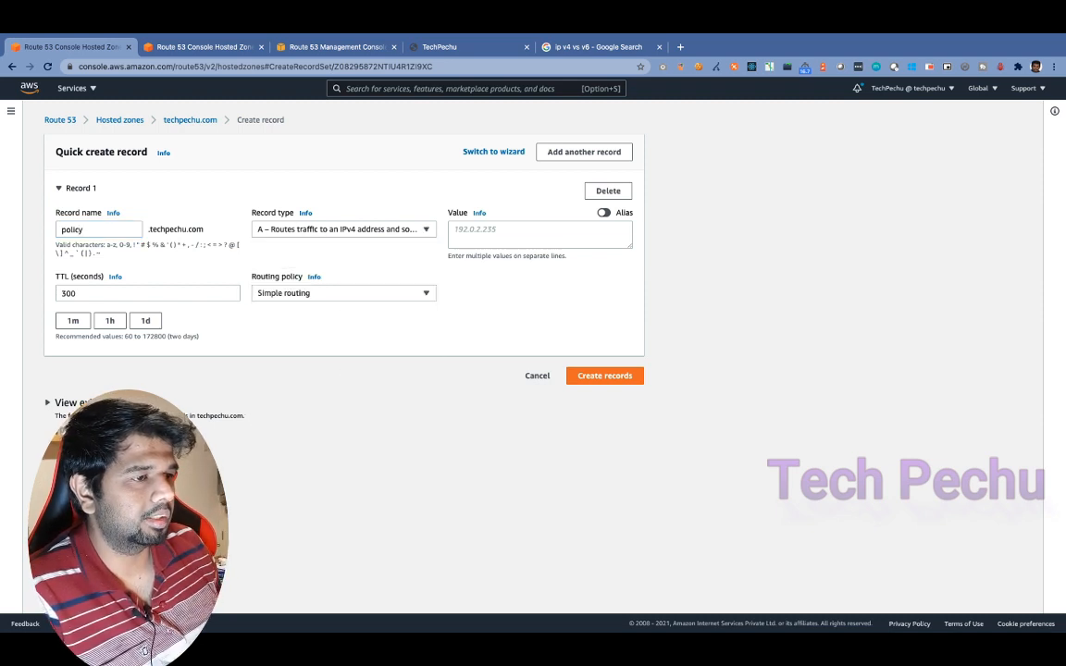
pyautogui.click(306, 293)
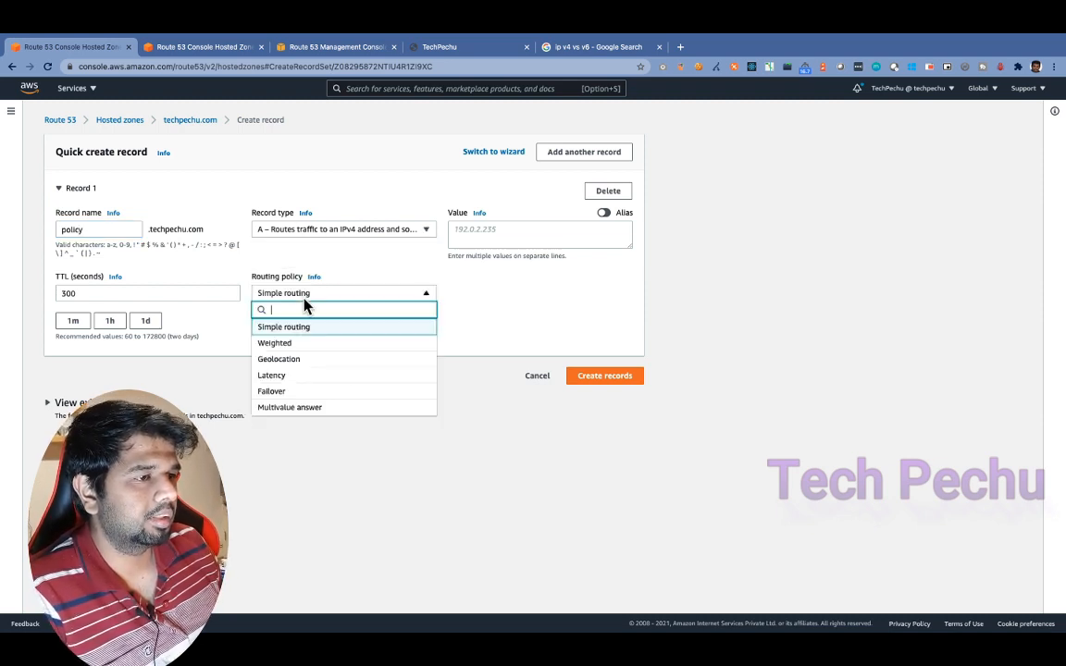
pyautogui.click(278, 343)
# - Set the new policy record's value to 192.2.2.2 and its weight to 60
pyautogui.click(477, 229)
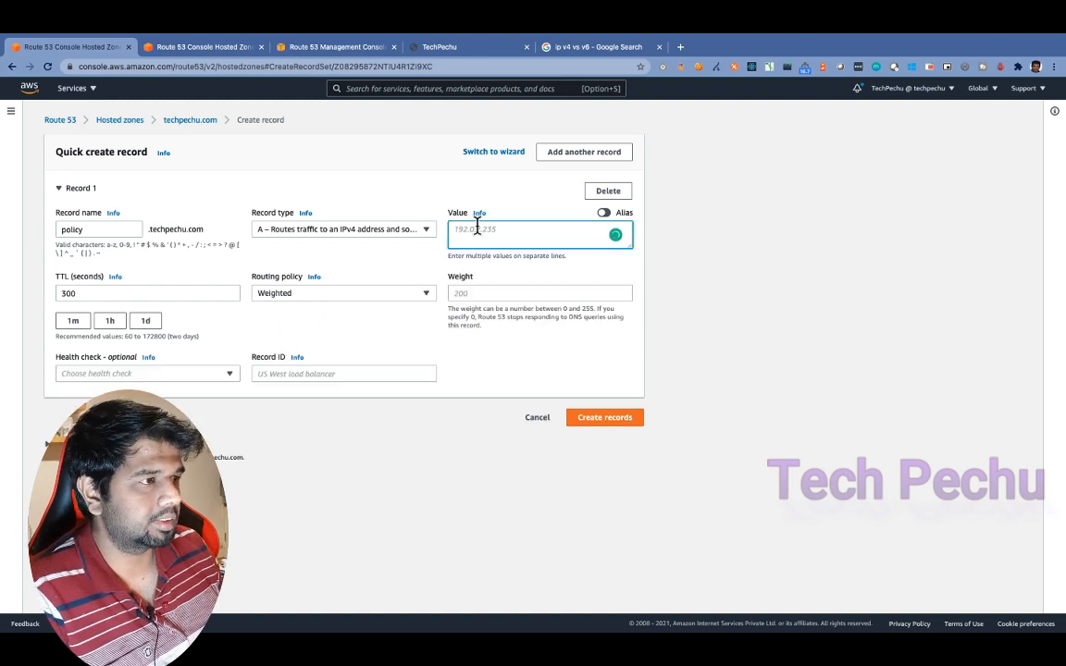
pyautogui.write('192.2.2.2')
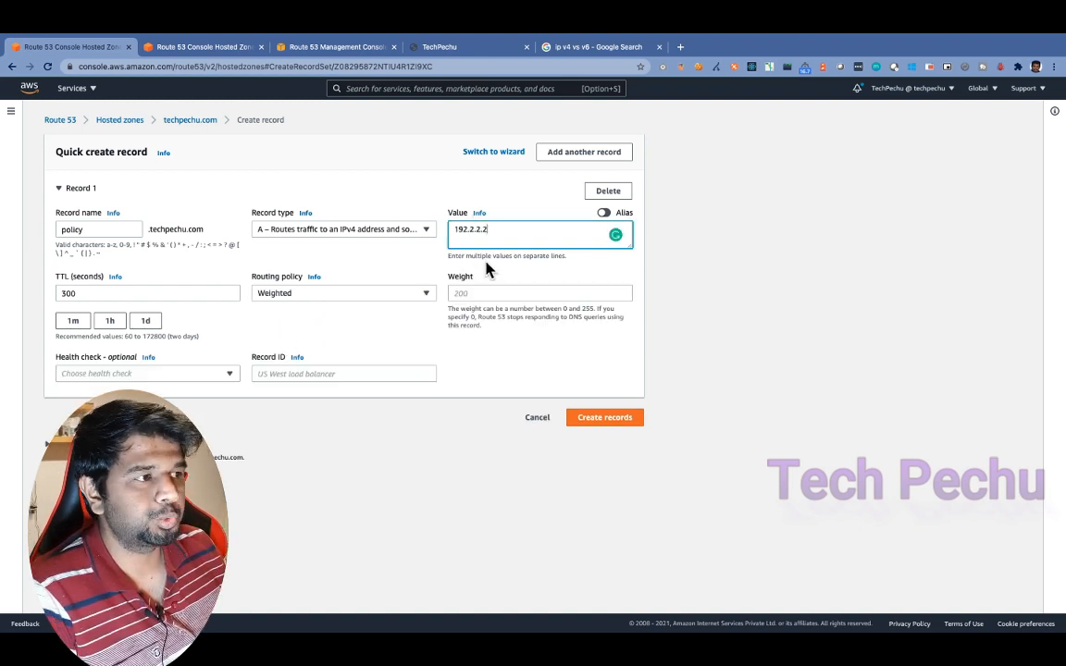
pyautogui.click(464, 293)
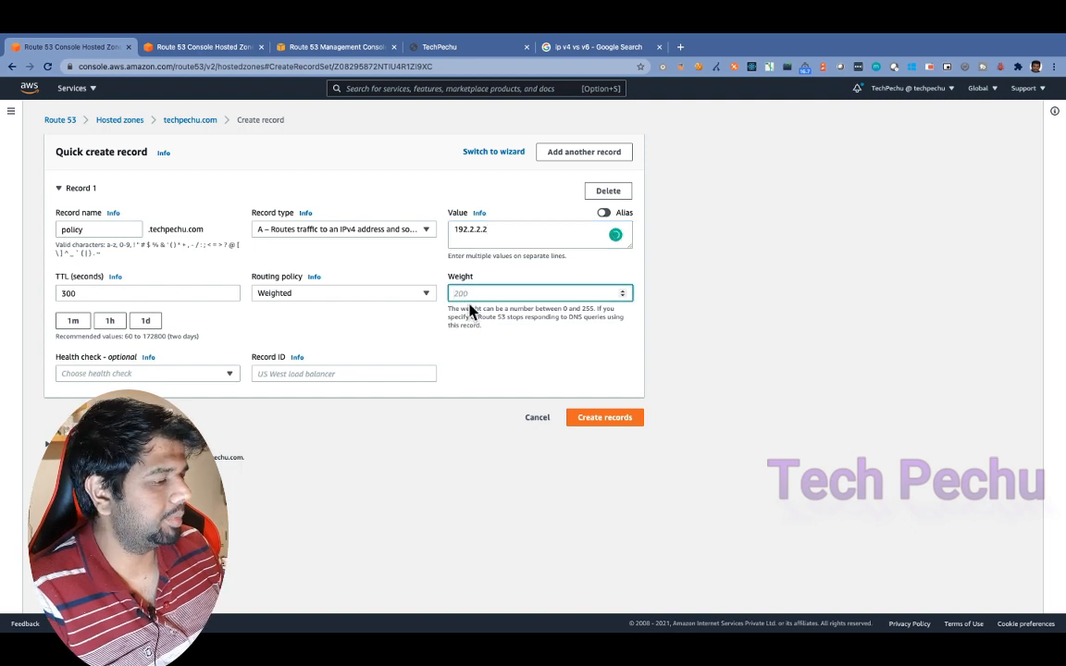
pyautogui.write('60')
pyautogui.click(377, 345)
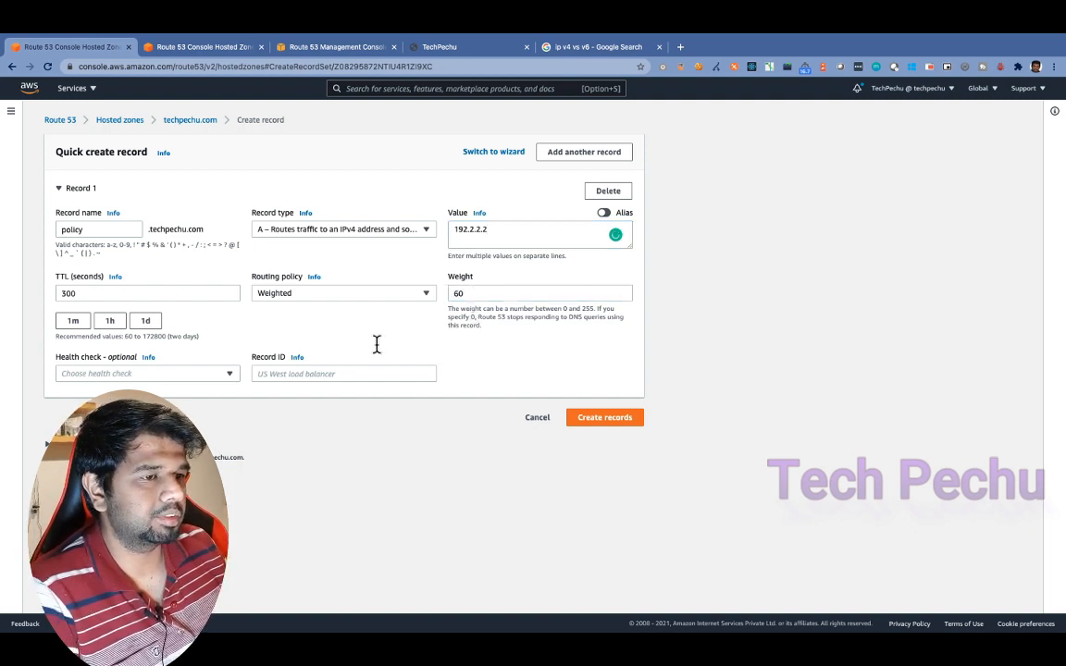
# - Give the new weighted record the record ID eu and create it
pyautogui.click(611, 418)
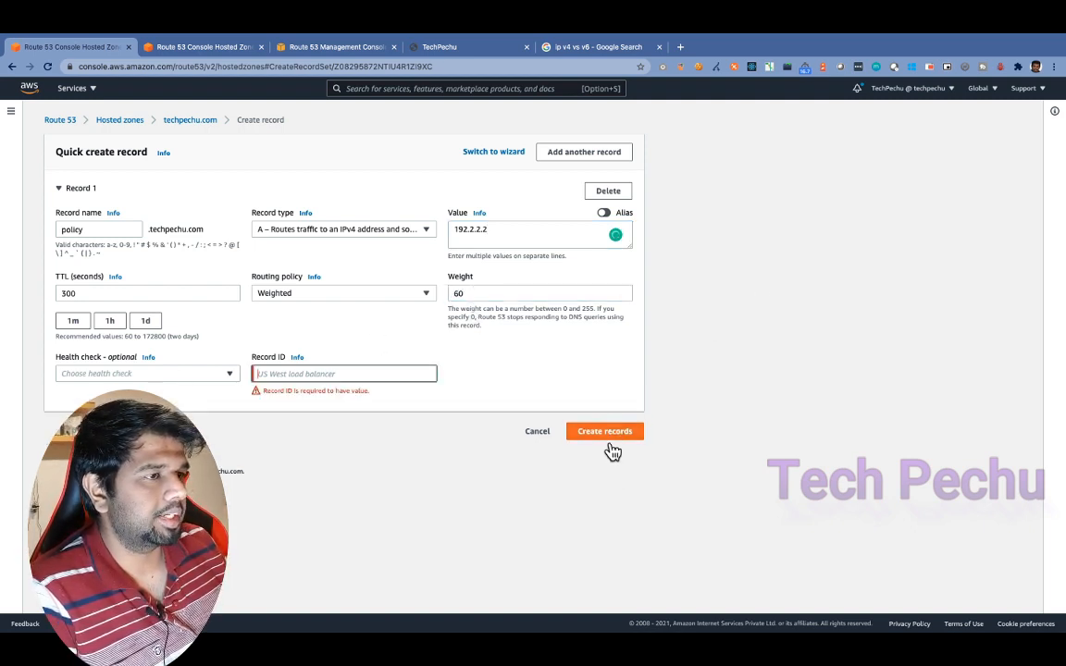
pyautogui.click(274, 374)
pyautogui.write('e')
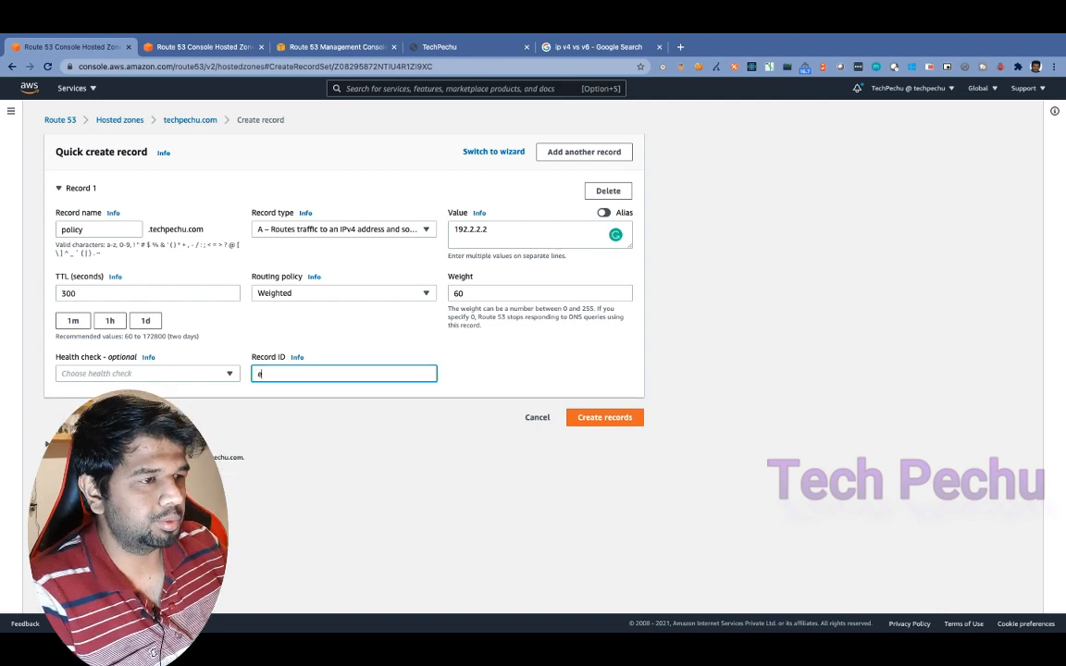
pyautogui.write('u')
pyautogui.click(606, 421)
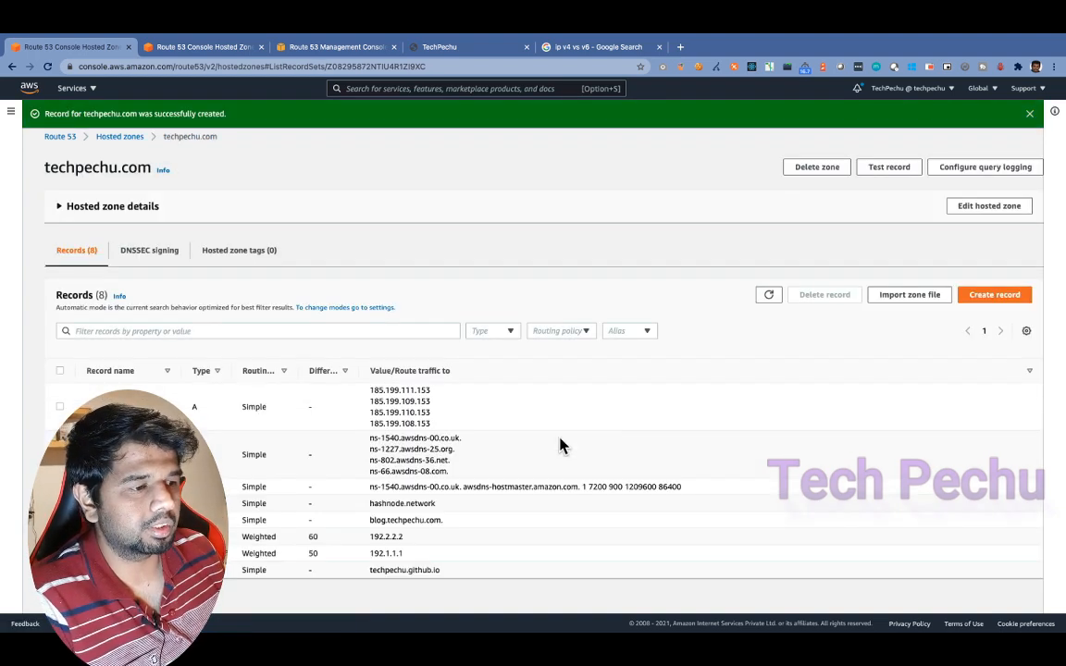
# - Edit the policy record pointing to 192.1.1.1, set its weight to 40 and save it
pyautogui.doubleClick(315, 540)
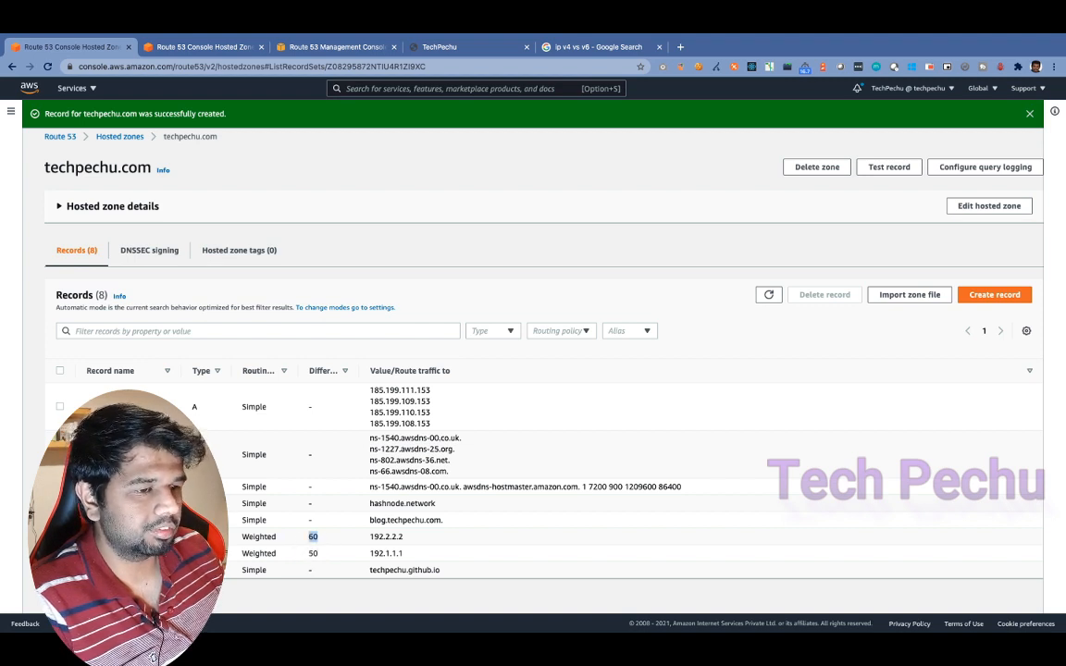
pyautogui.click(60, 554)
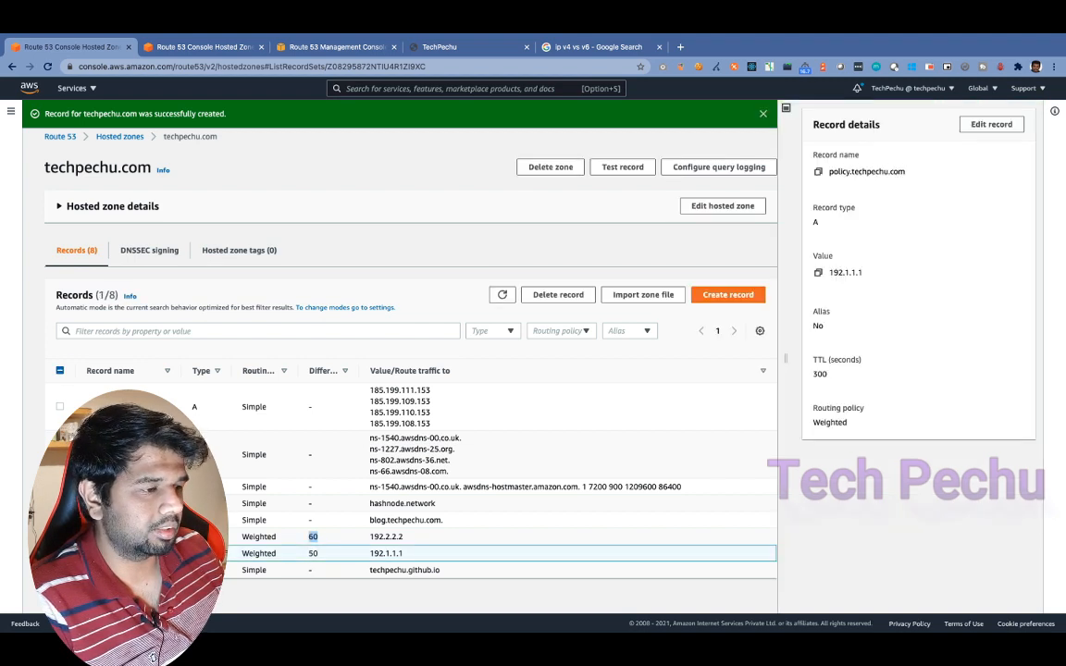
pyautogui.click(988, 124)
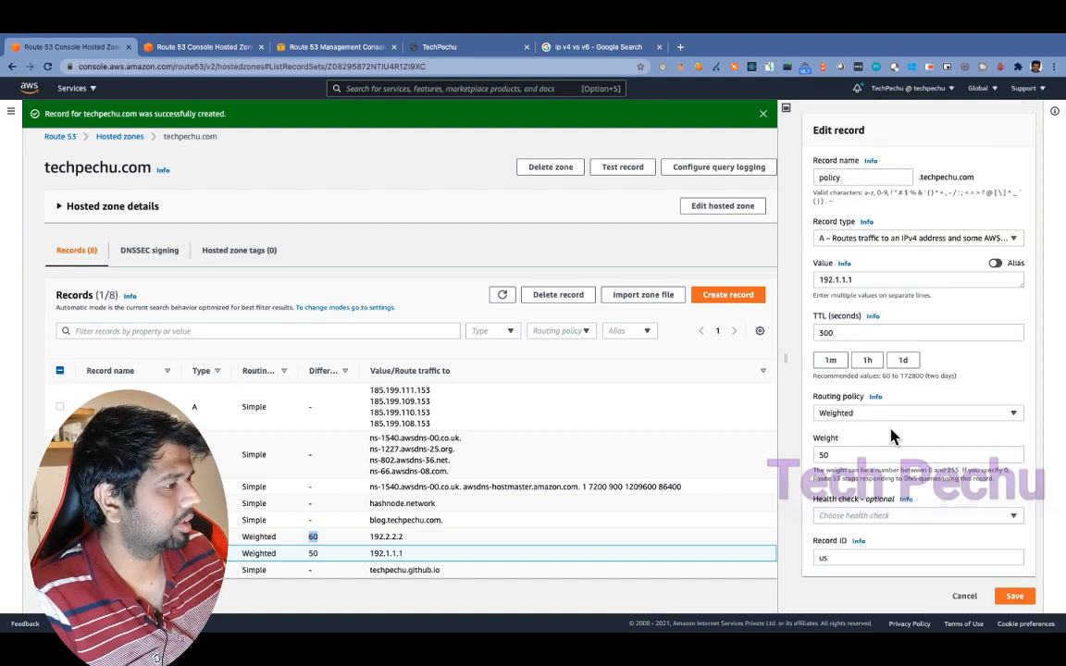
pyautogui.doubleClick(831, 454)
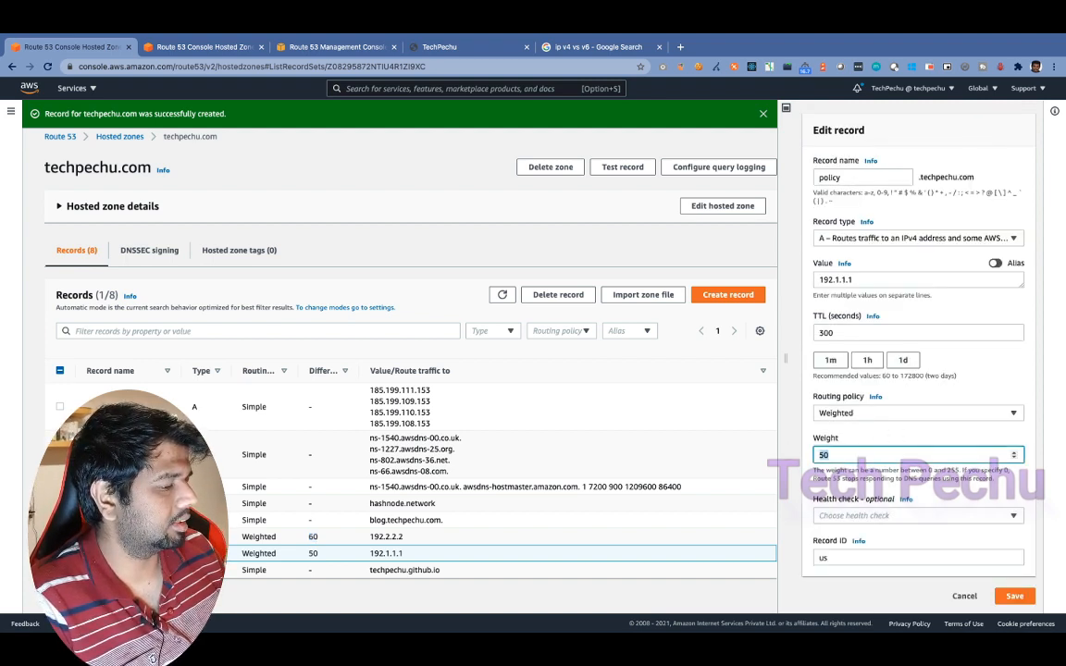
pyautogui.write('40')
pyautogui.click(1012, 596)
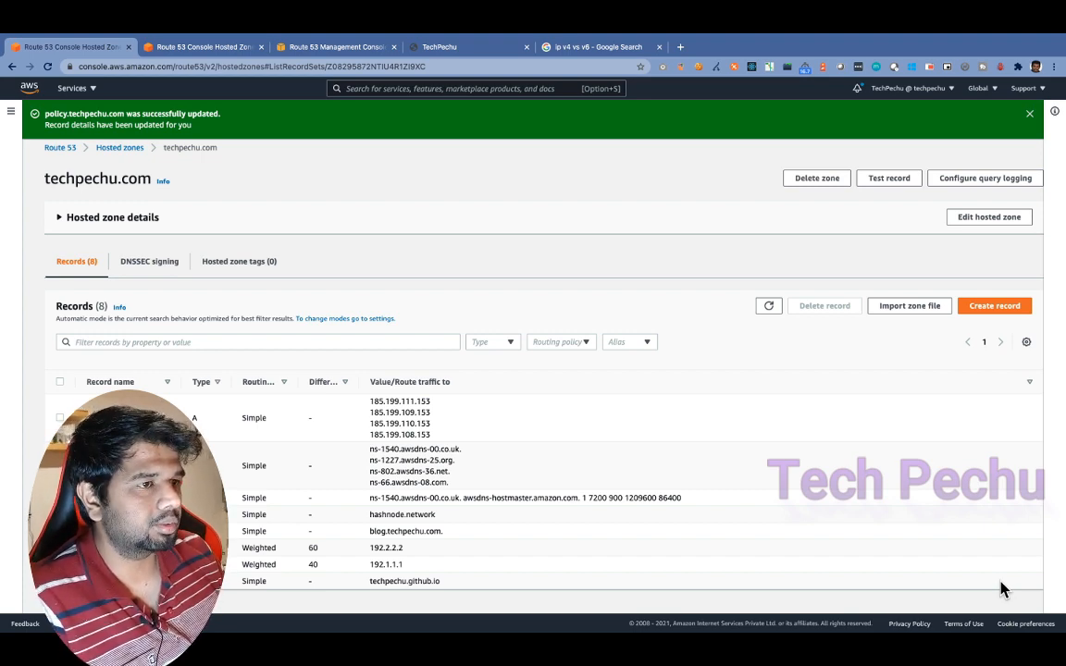
# - Switch to the terminal, query policy.techpechu.com with dig and highlight the returned address
pyautogui.hotkey('ctrl', 'Right')
pyautogui.press('Up')
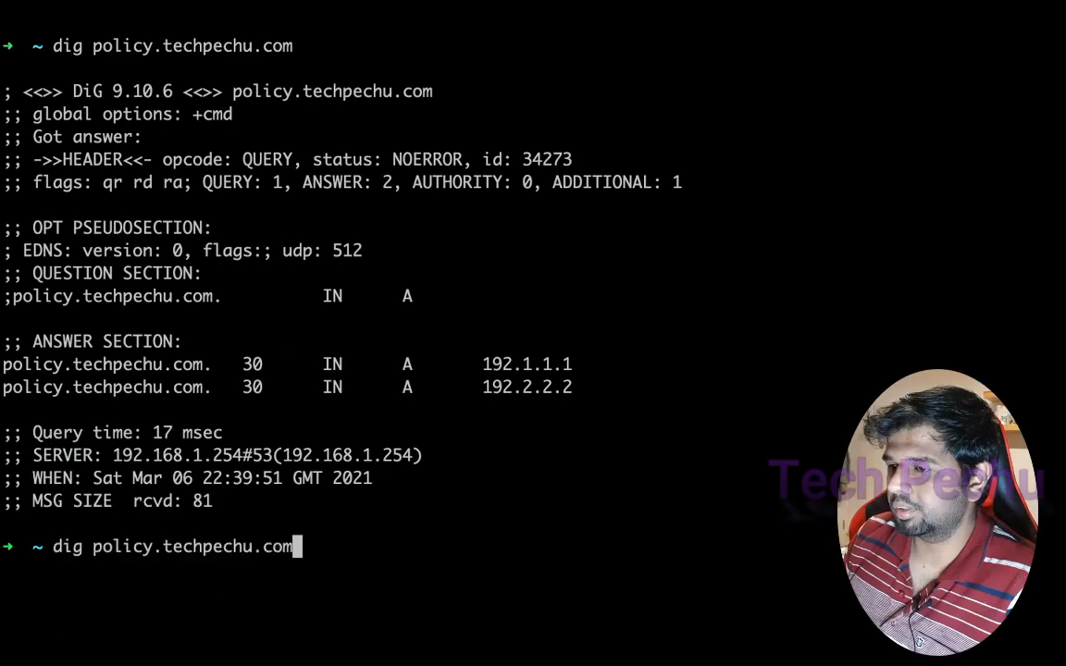
pyautogui.press('Return')
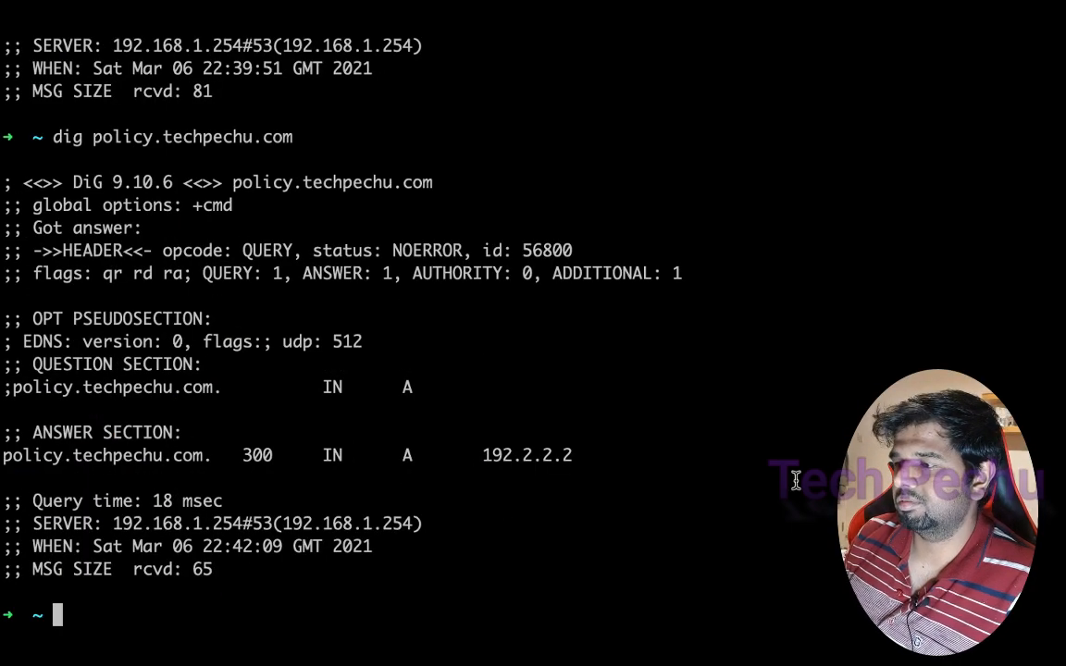
pyautogui.moveTo(413, 455); pyautogui.dragTo(583, 453)
# - Clear the terminal, run dig on policy.techpechu.com again and highlight the TTL in the answer
pyautogui.hotkey('ctrl', 'l')
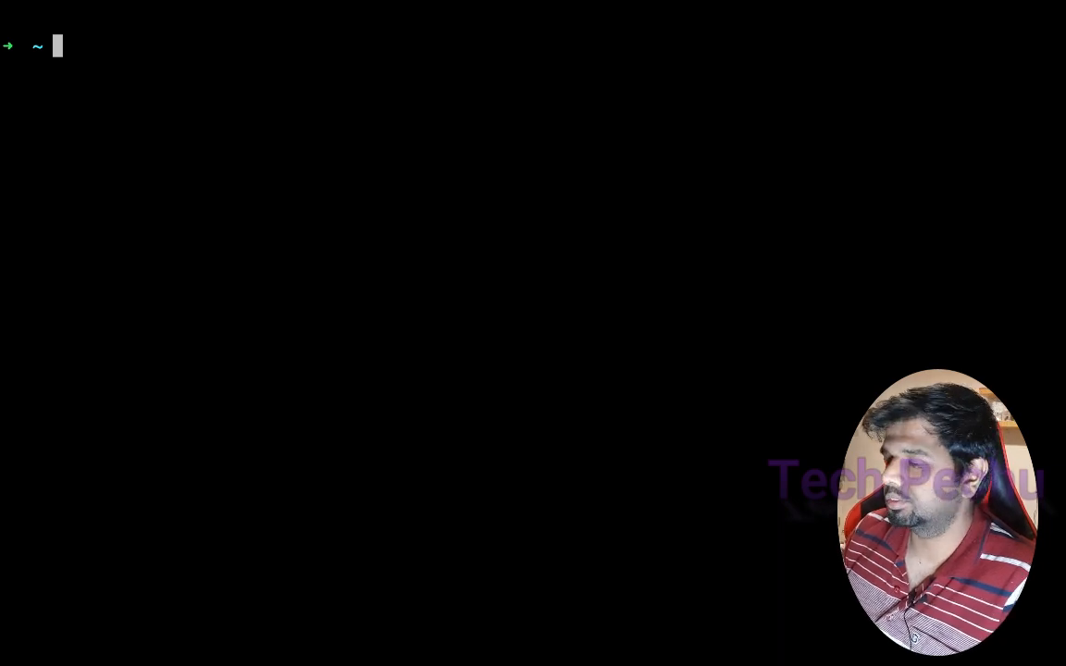
pyautogui.write('dig policy.techpechu.com')
pyautogui.press('Return')
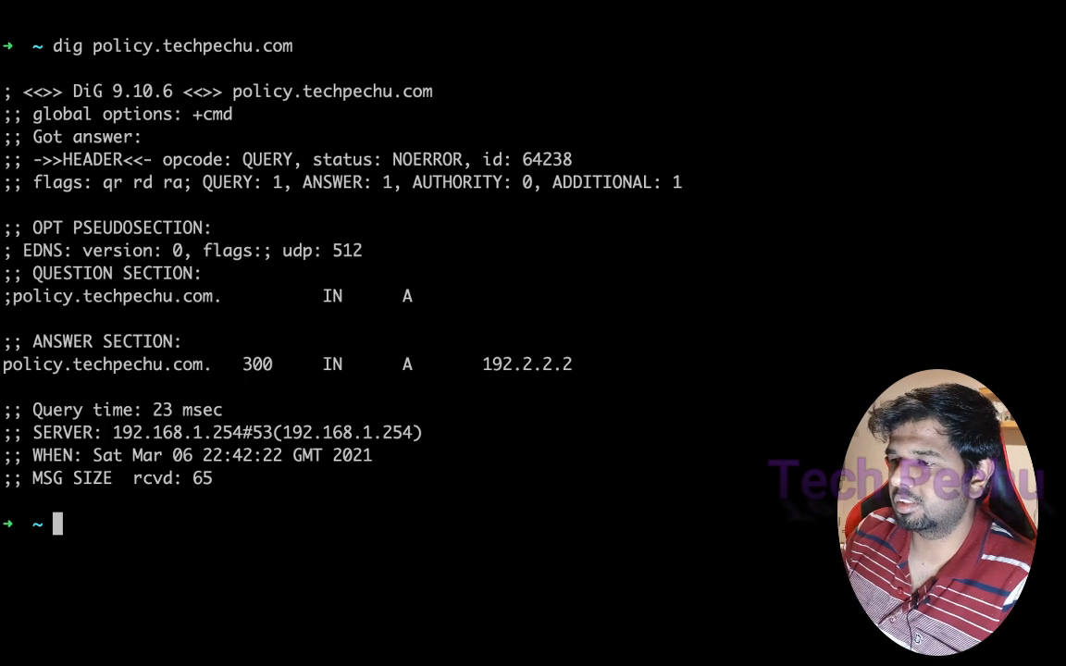
pyautogui.doubleClick(258, 363)
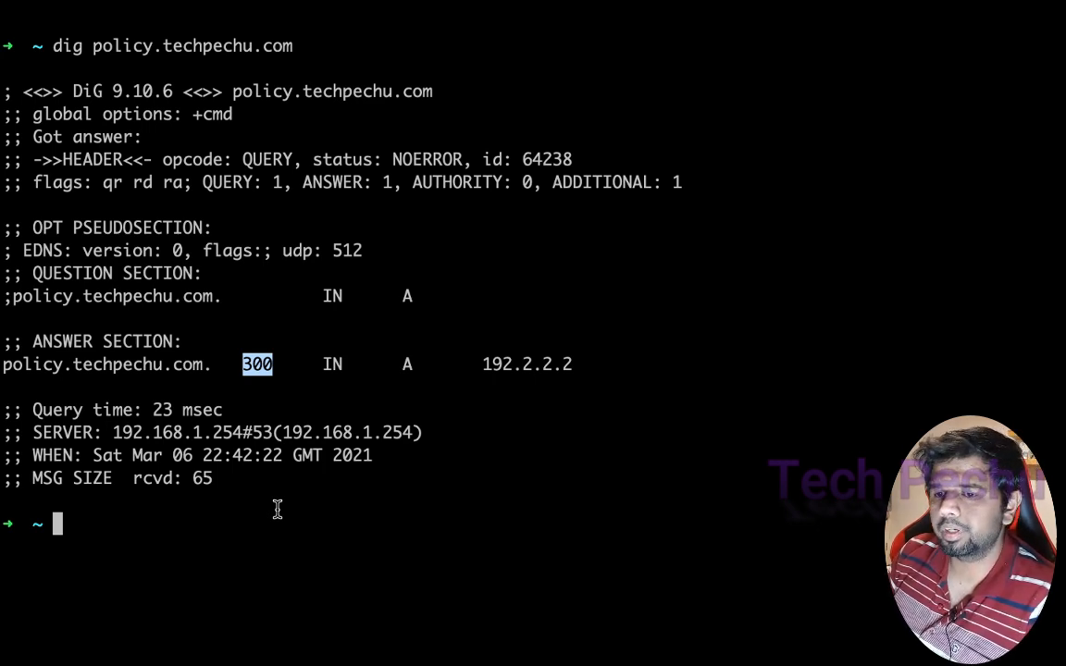
# - Return to the Route 53 console and set the blank new record's routing policy to Geolocation
pyautogui.hotkey('ctrl', 'Right')
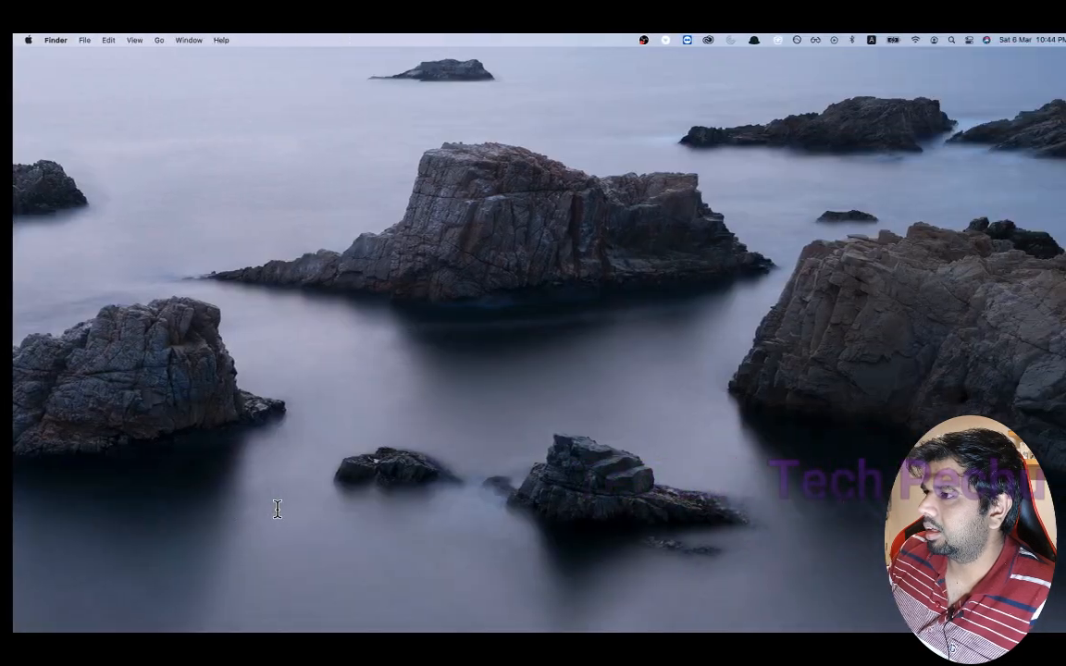
pyautogui.hotkey('ctrl', 'Left')
pyautogui.hotkey('ctrl', 'Left')
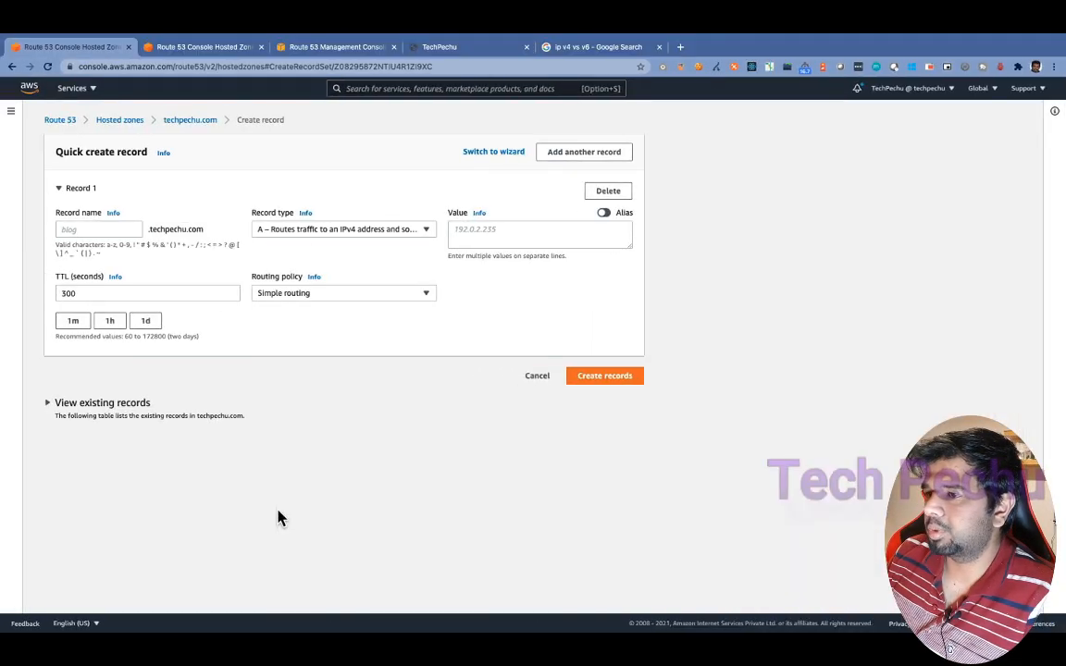
pyautogui.click(299, 297)
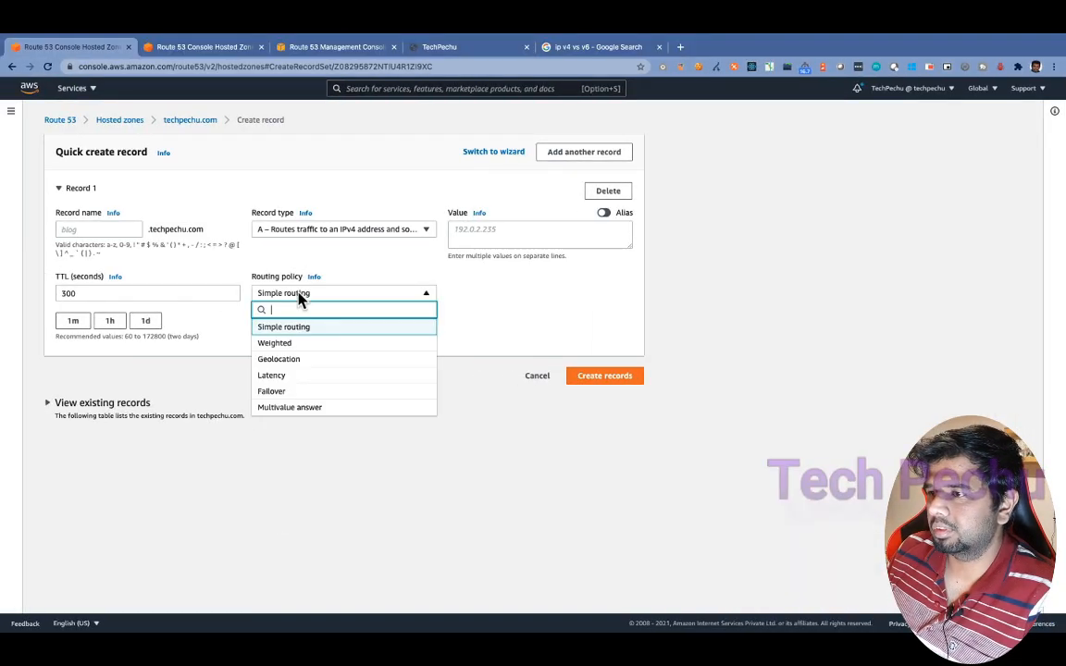
pyautogui.click(287, 360)
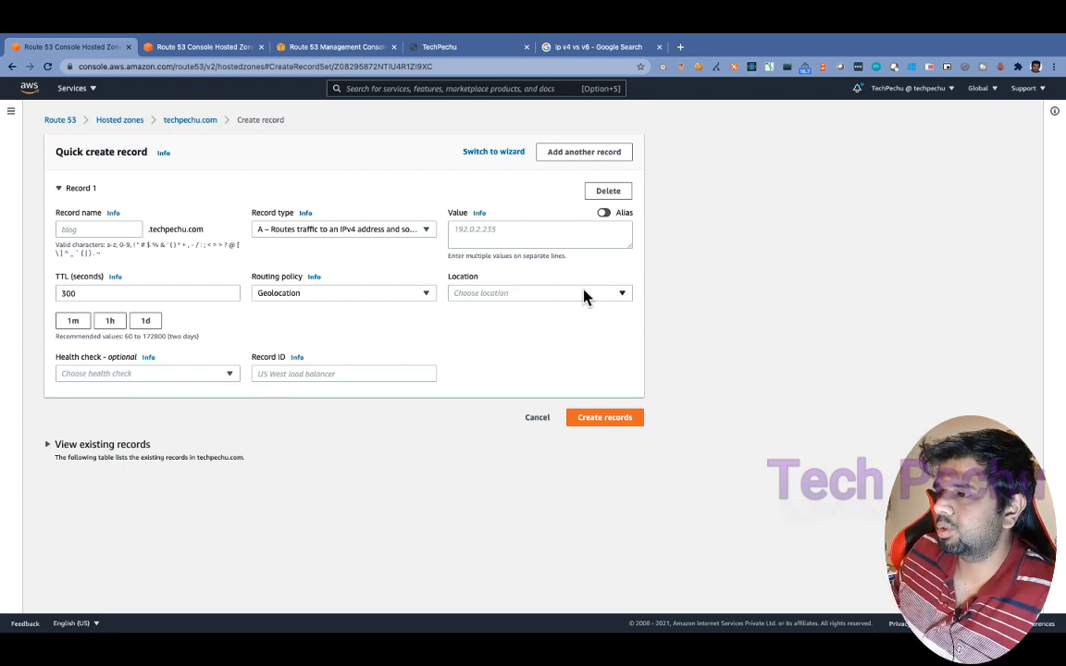
# - Browse the geolocation record's location options, filter them by "uni" and choose United Kingdom
pyautogui.click(618, 294)
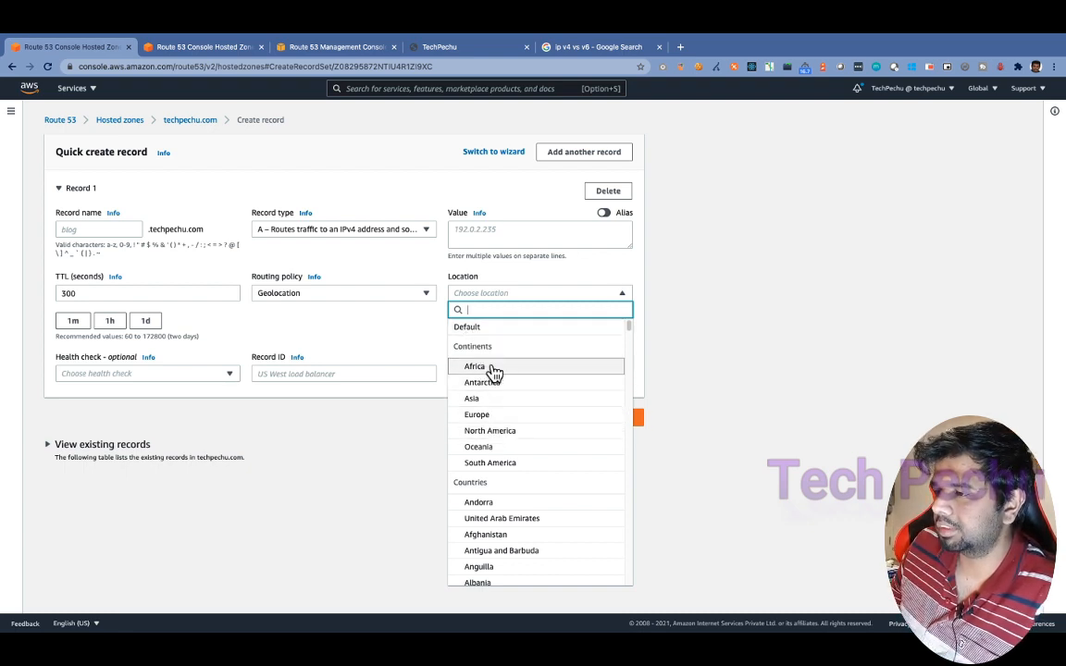
pyautogui.scroll(-5, 488, 445)
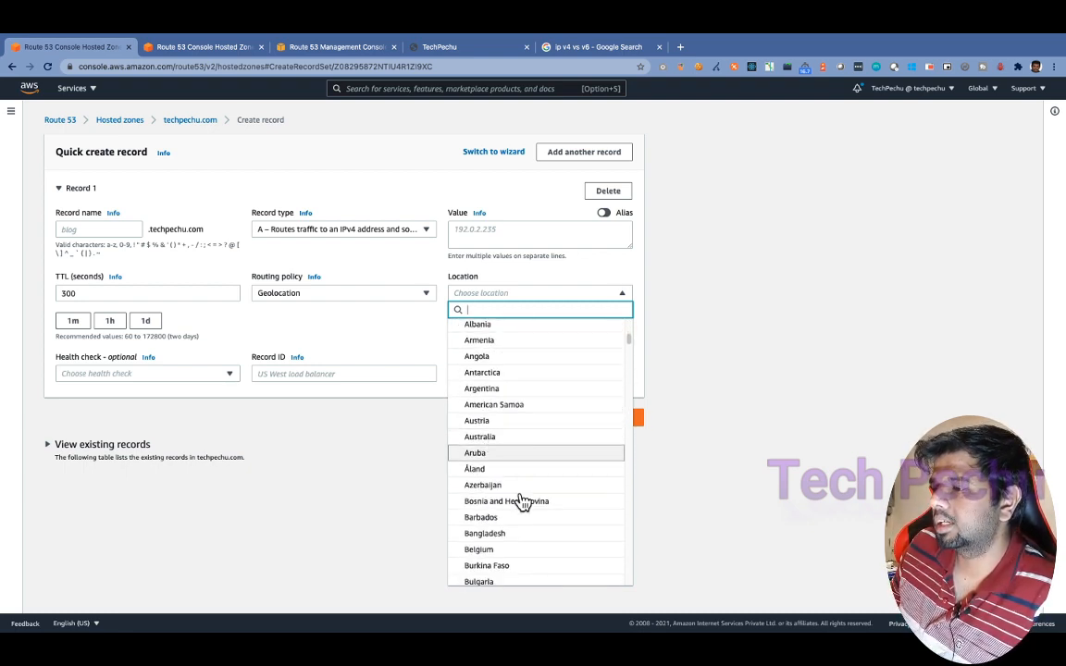
pyautogui.scroll(-3, 511, 474)
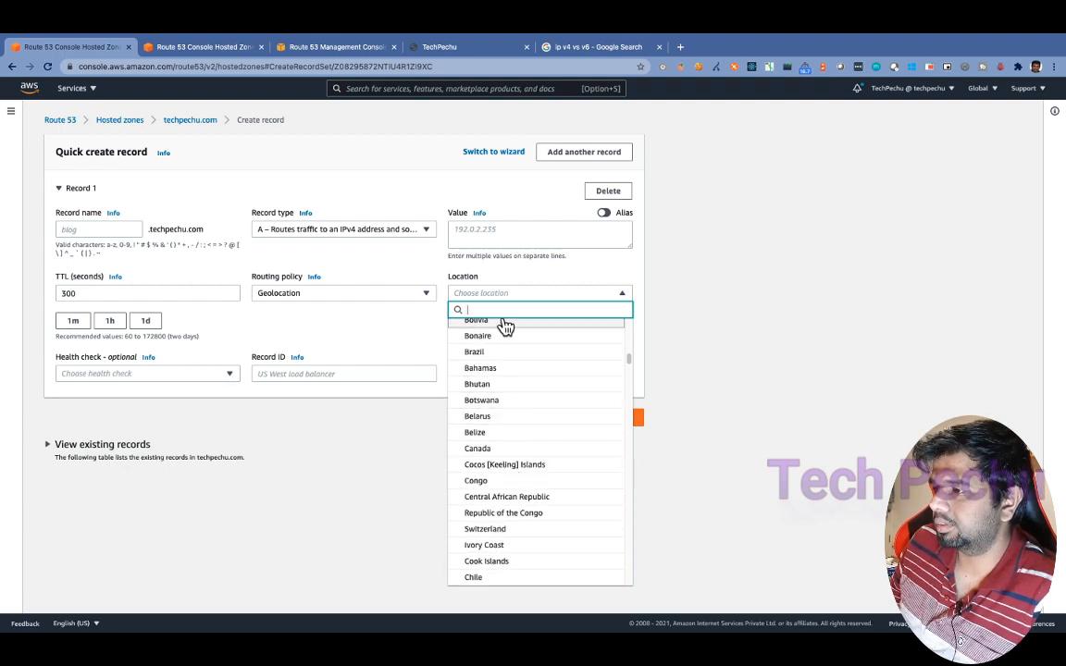
pyautogui.write('u')
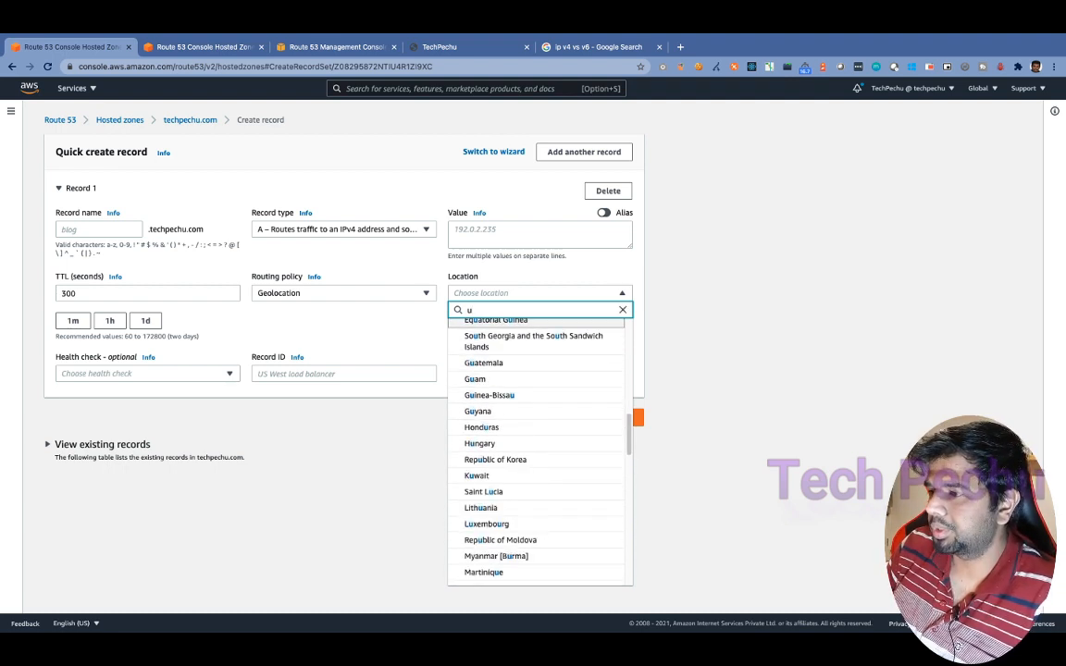
pyautogui.write('ni')
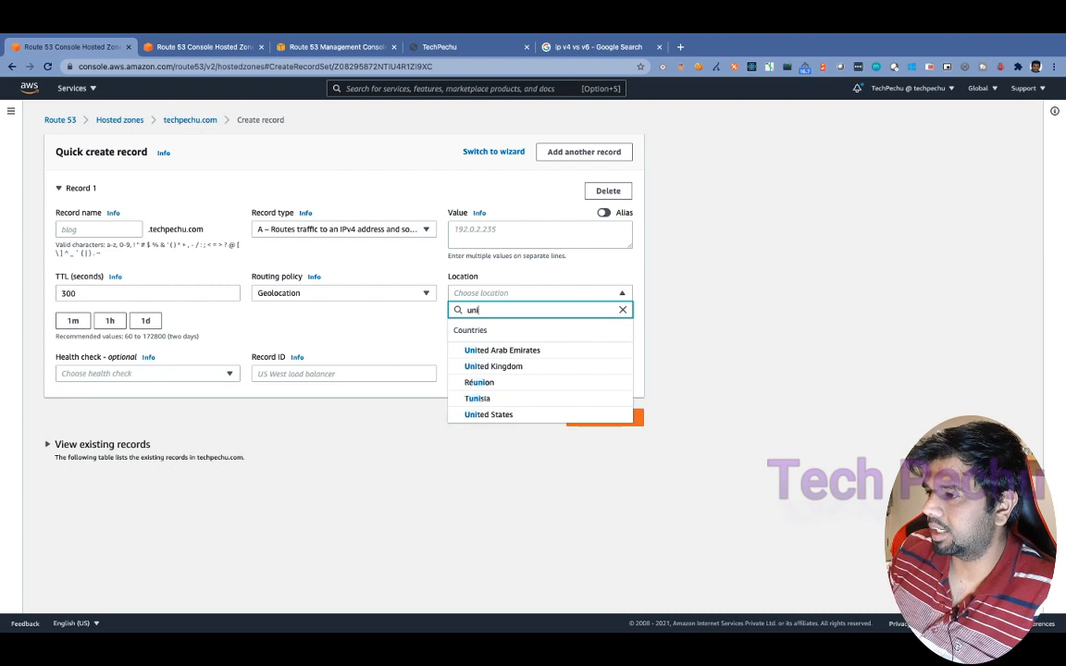
pyautogui.click(491, 367)
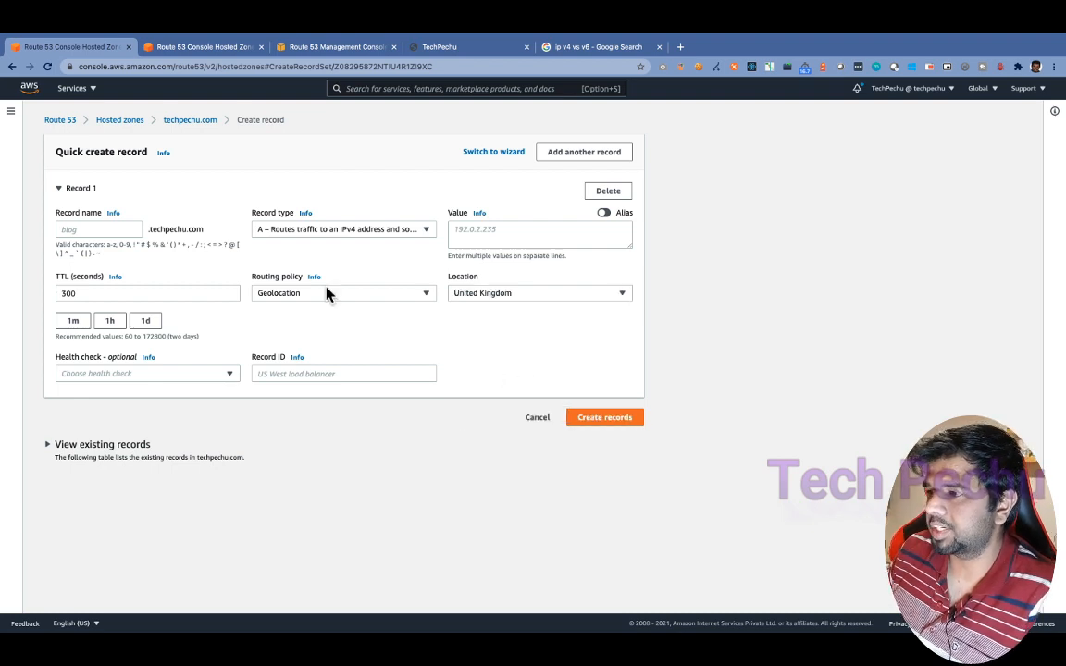
# - Name the geolocation record geo, set its TTL to 30 seconds and its value to 192.1.1.1
pyautogui.click(84, 228)
pyautogui.write('geo')
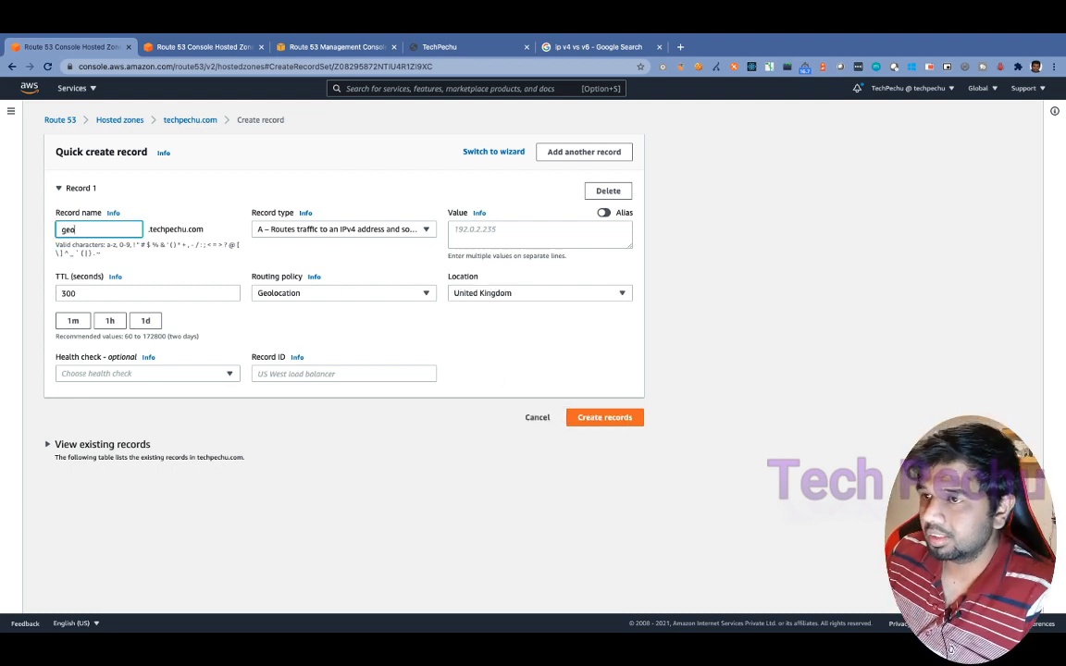
pyautogui.click(74, 293)
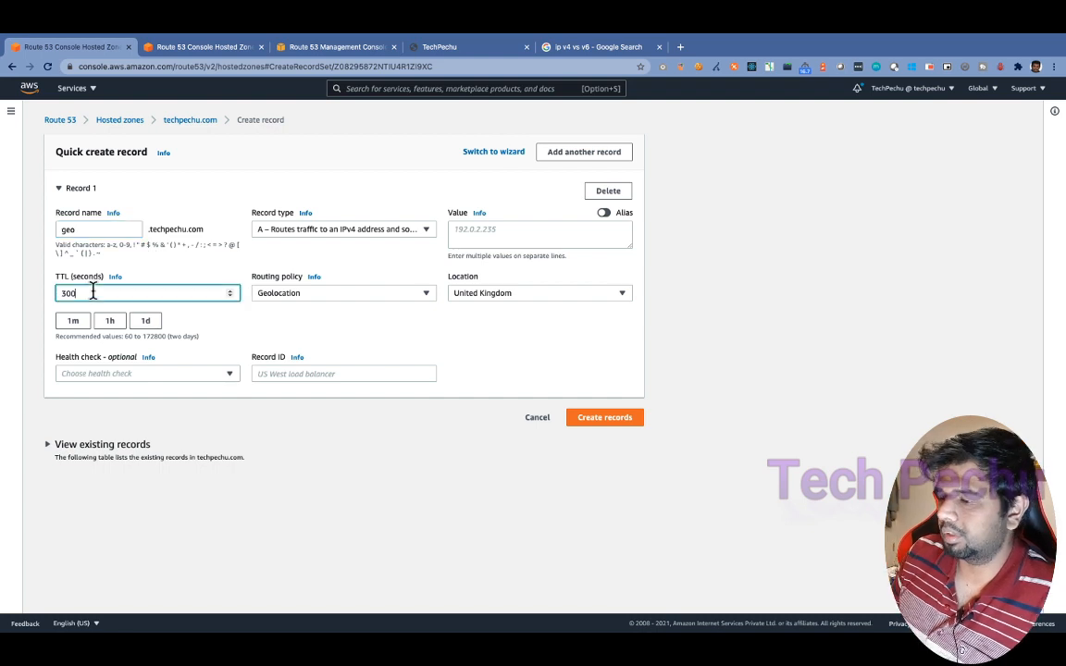
pyautogui.press('BackSpace')
pyautogui.click(500, 230)
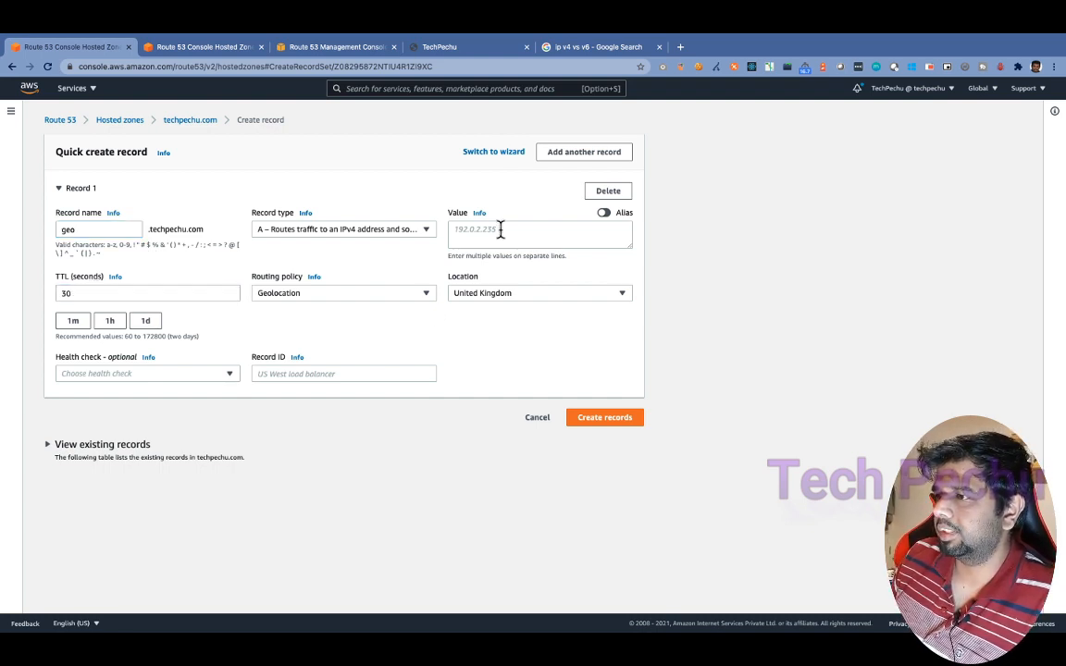
pyautogui.write('192.')
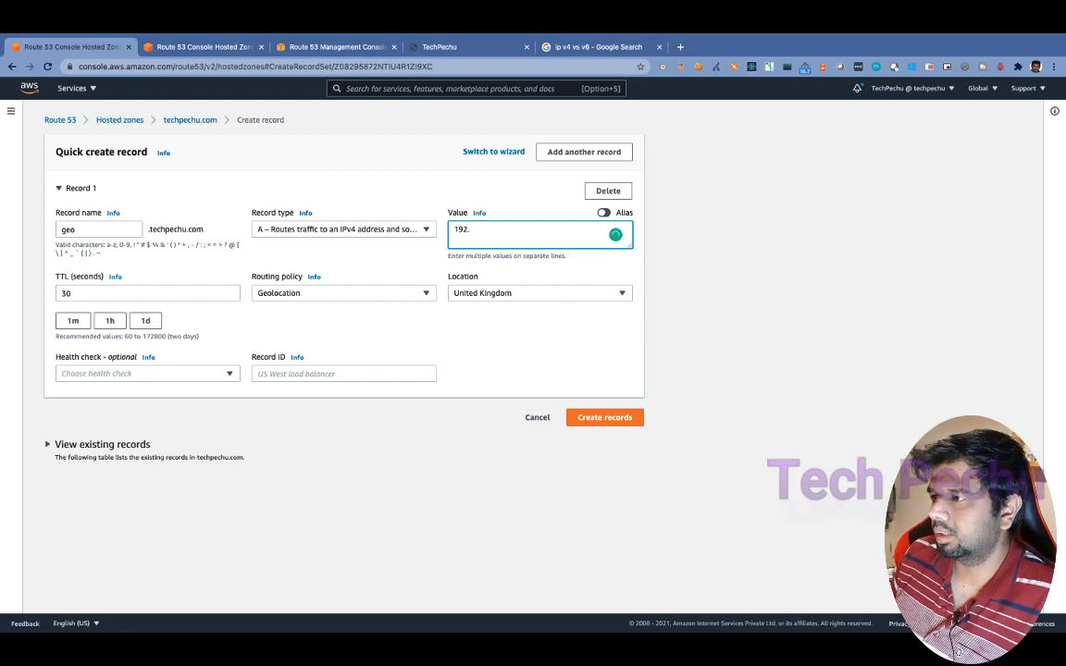
pyautogui.write('1.1')
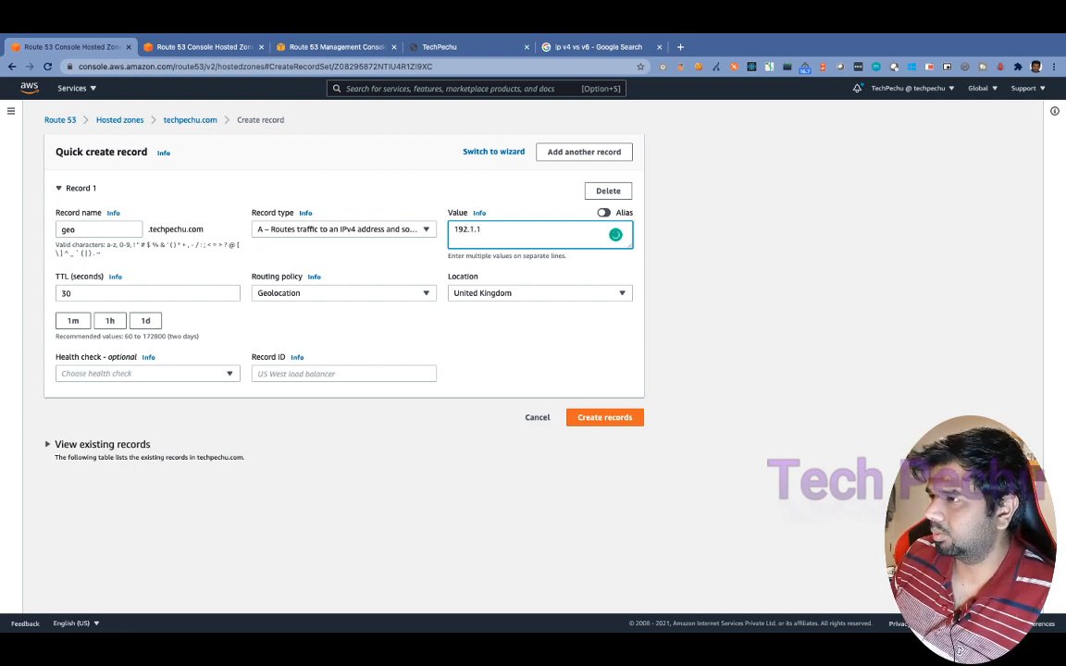
pyautogui.write('.1')
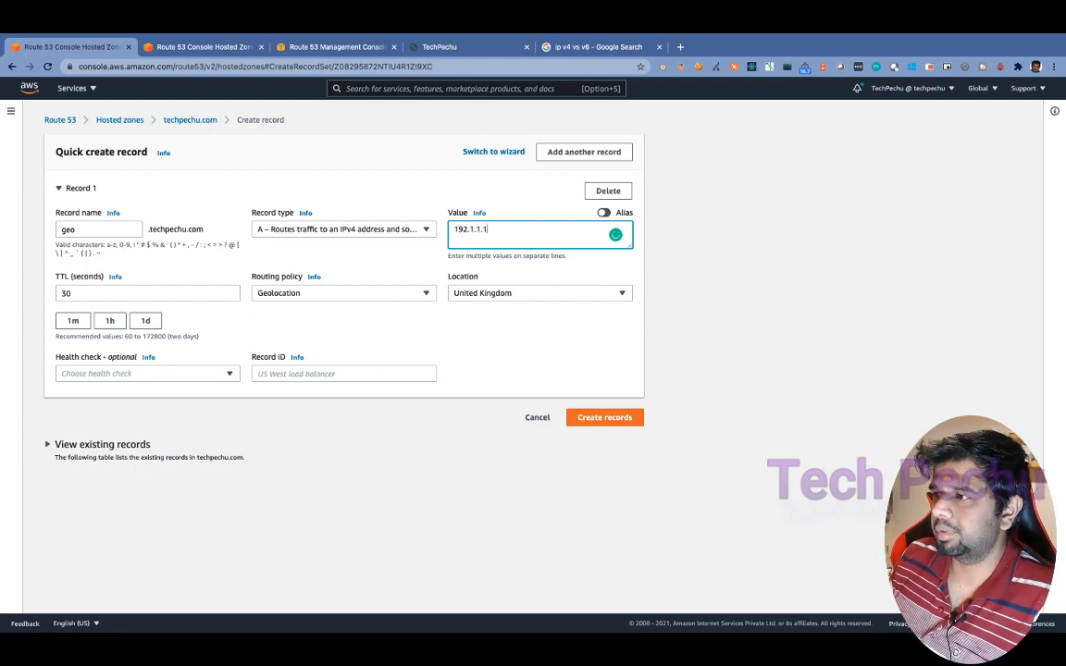
pyautogui.click(727, 292)
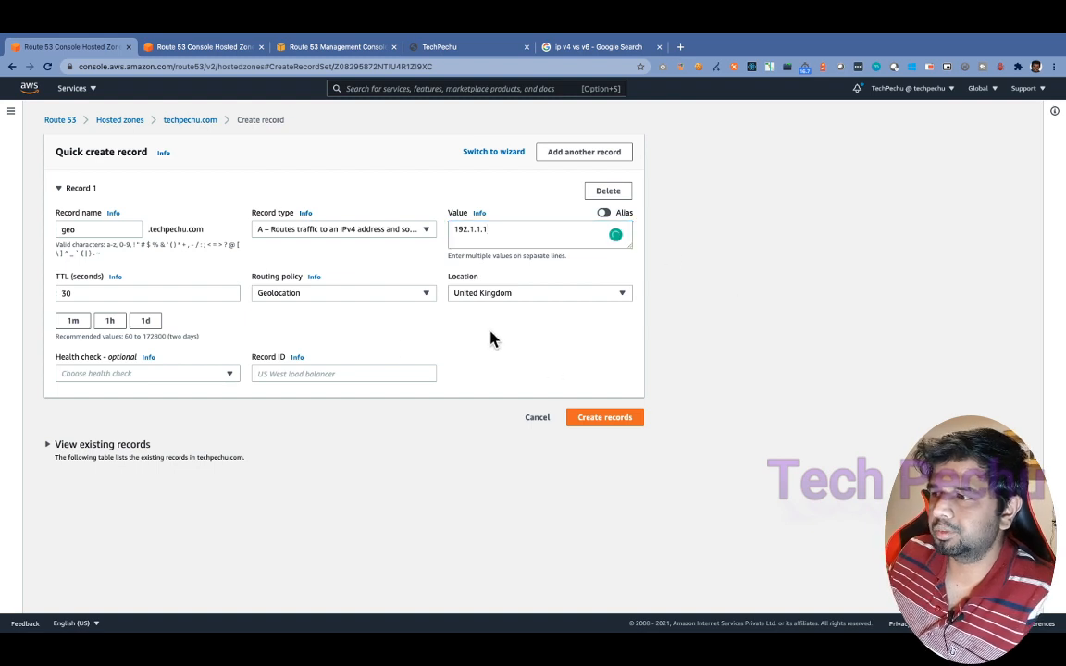
# - Set the geolocation record's ID to uk and create the record
pyautogui.click(299, 373)
pyautogui.write('uk')
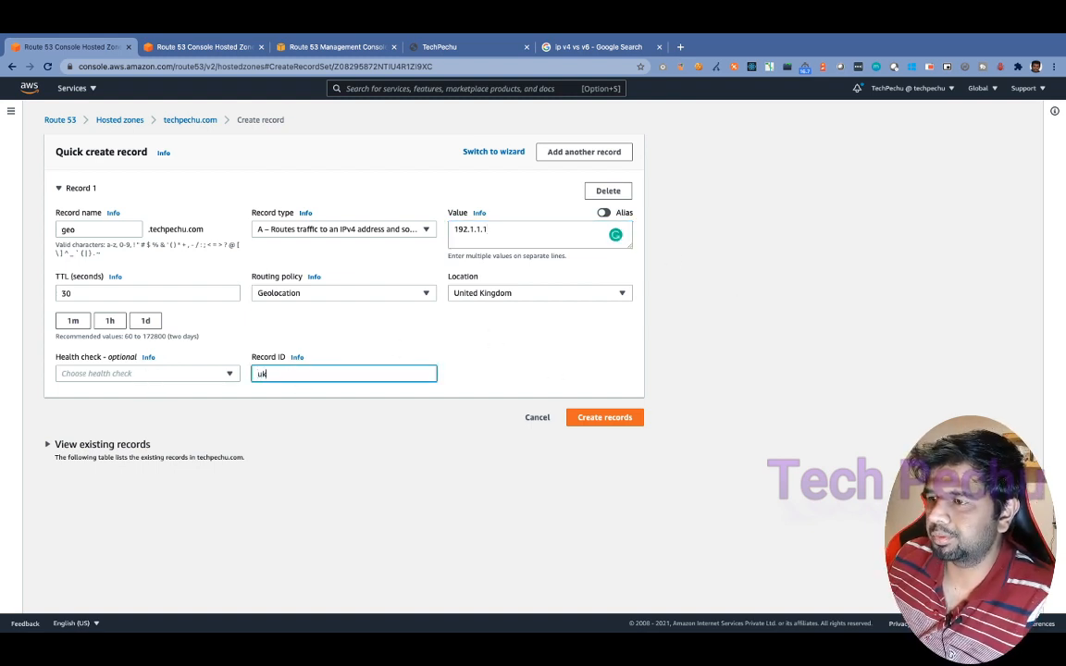
pyautogui.click(589, 418)
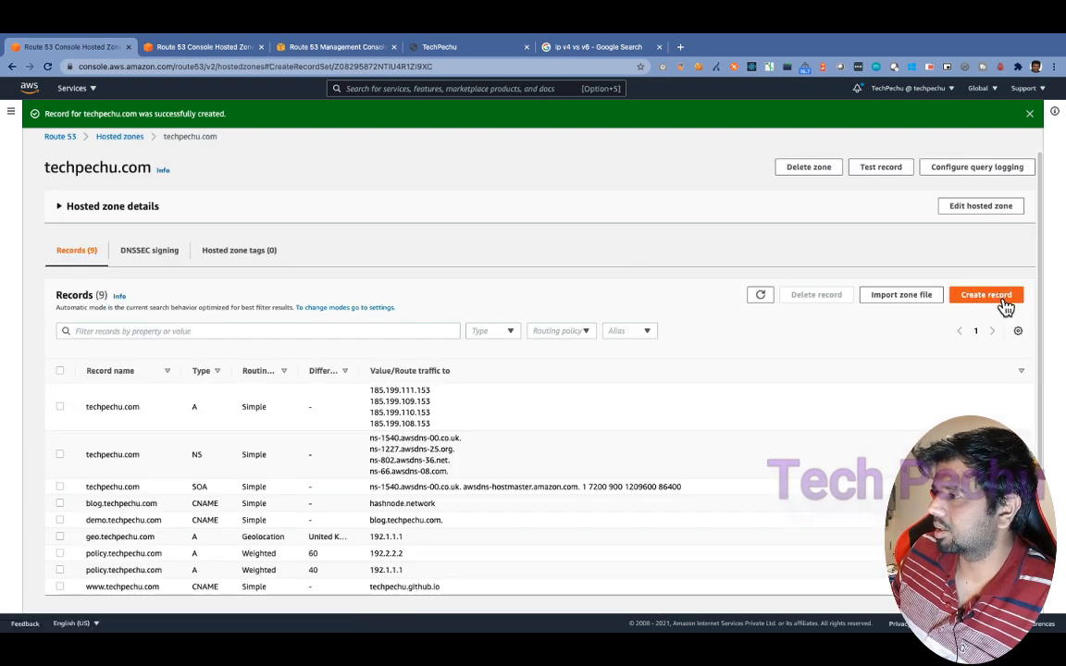
# - Start another record named geo with Geolocation routing and a TTL of 30 seconds
pyautogui.click(997, 297)
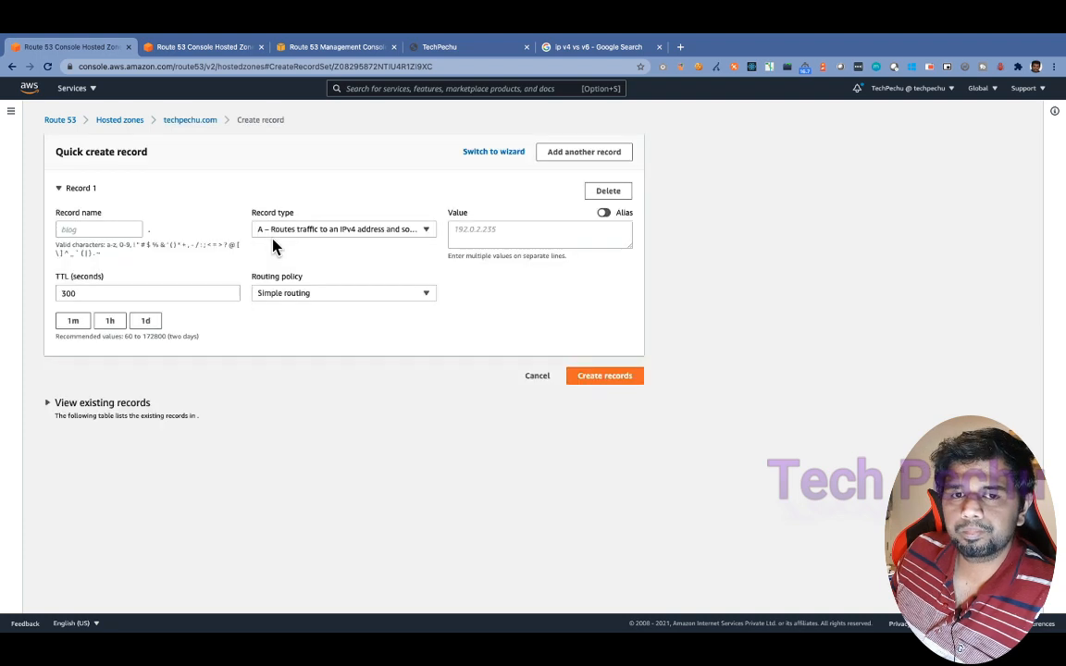
pyautogui.click(89, 231)
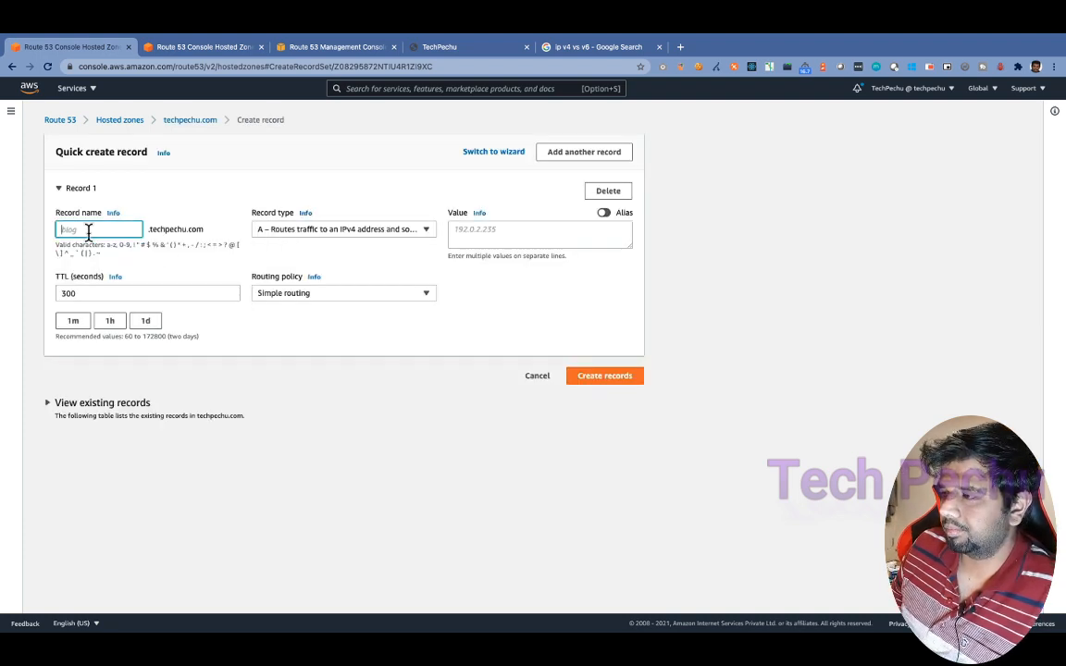
pyautogui.write('geo')
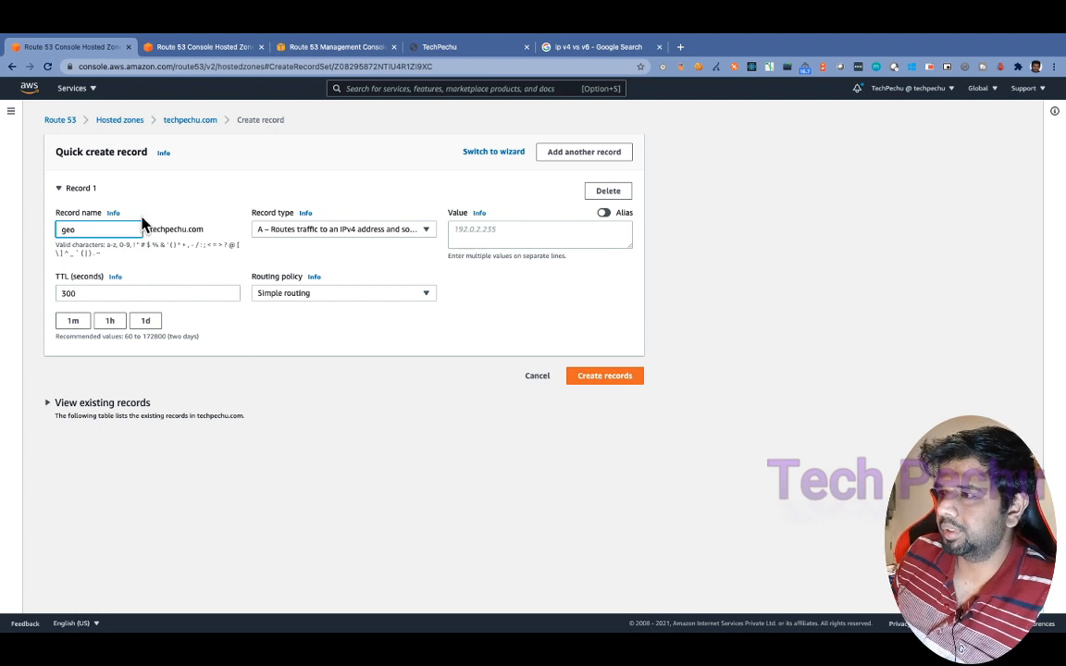
pyautogui.click(319, 295)
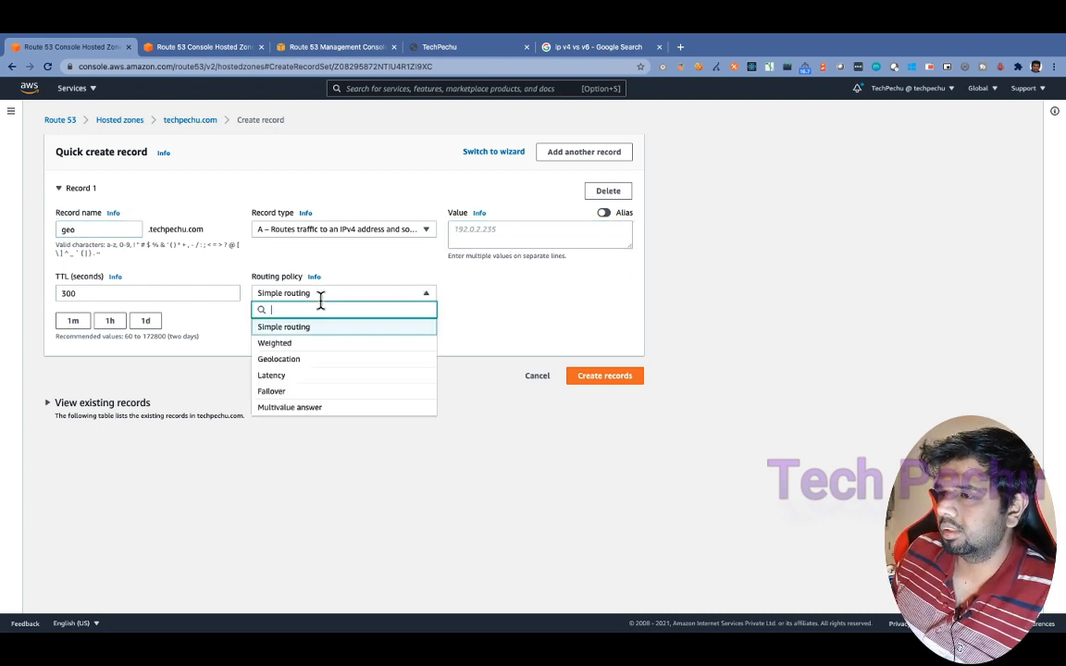
pyautogui.click(293, 367)
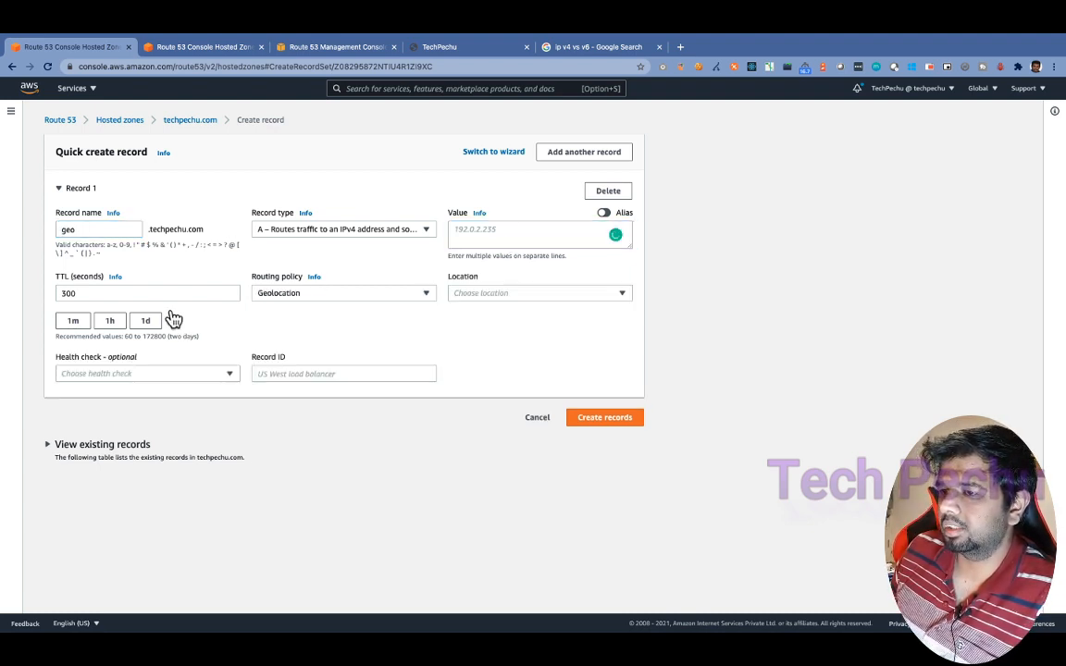
pyautogui.click(171, 292)
pyautogui.press('BackSpace')
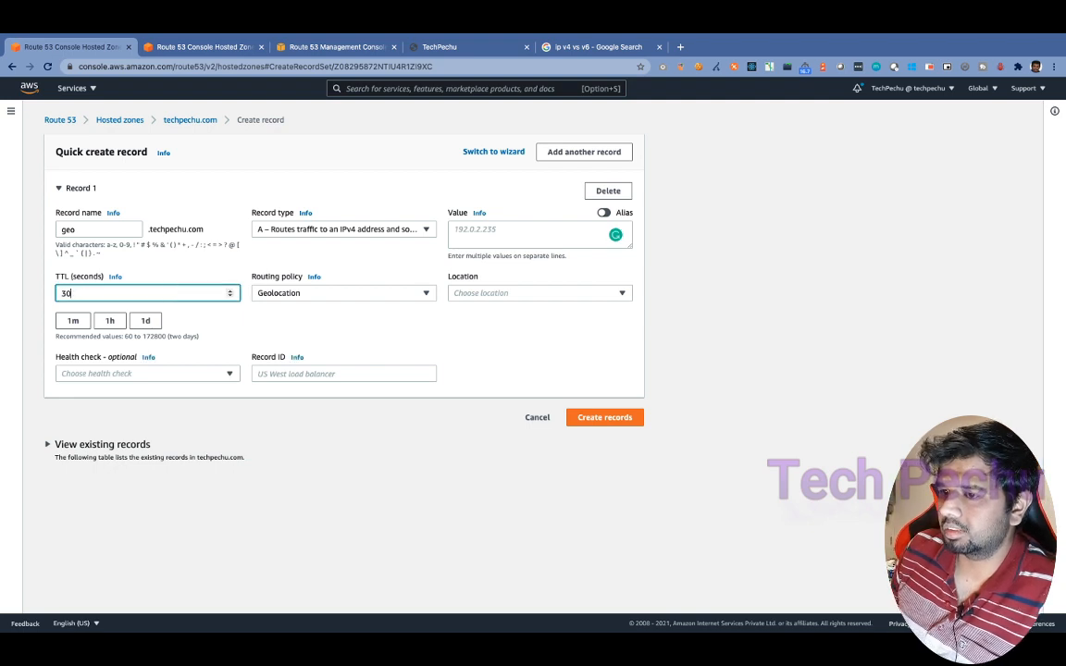
# - Give the second geo record the record ID default and choose Default as its location
pyautogui.click(288, 369)
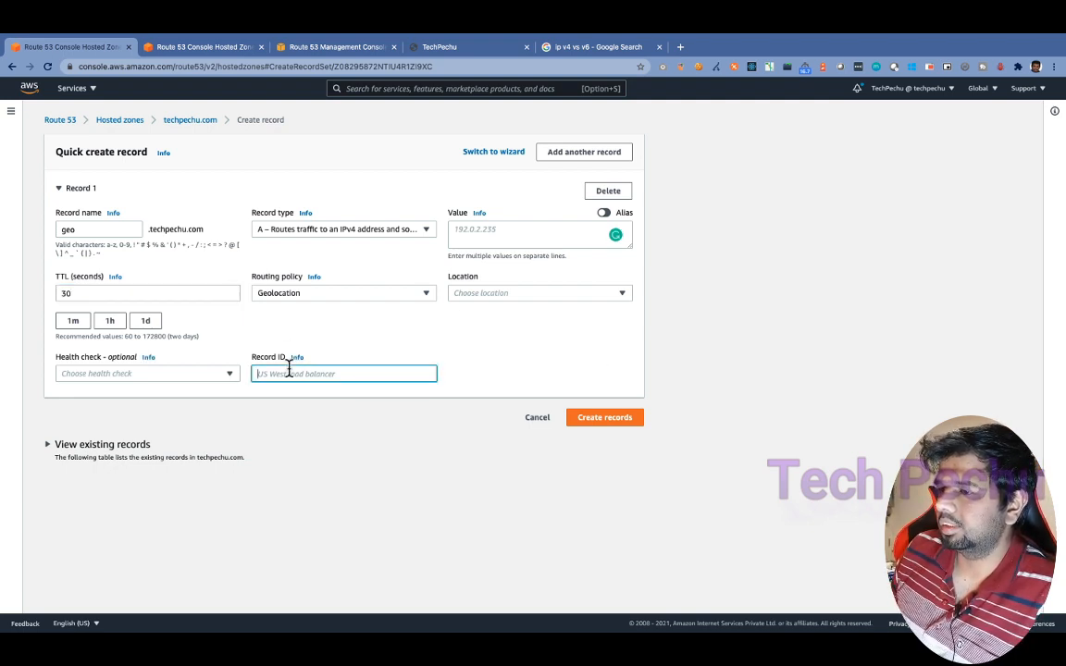
pyautogui.write('de')
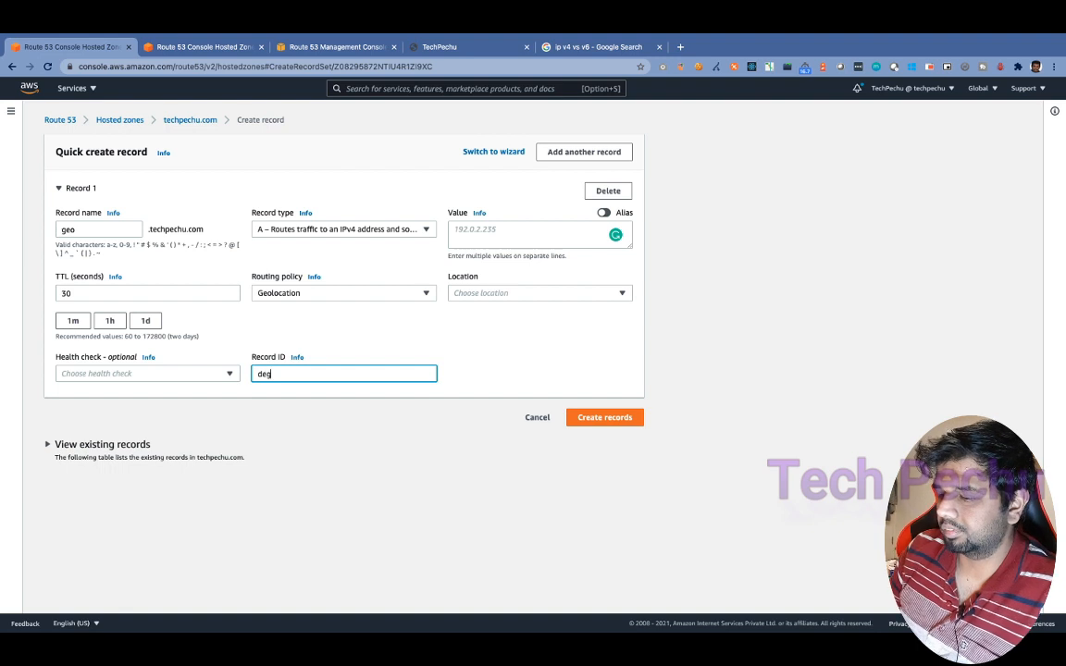
pyautogui.write('fau')
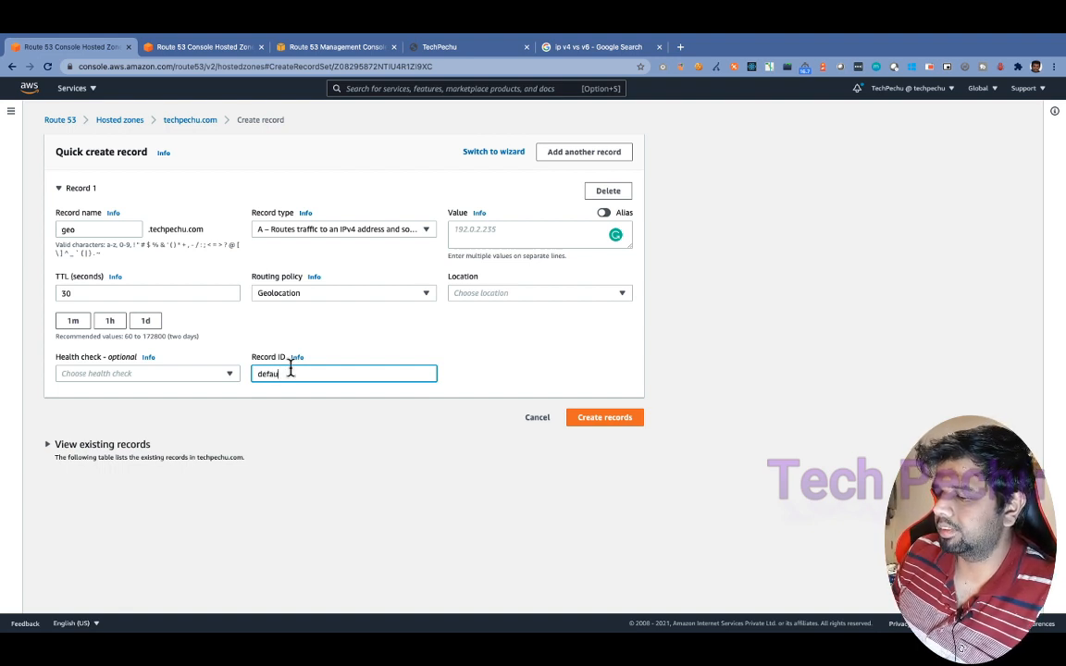
pyautogui.write('lt')
pyautogui.click(500, 305)
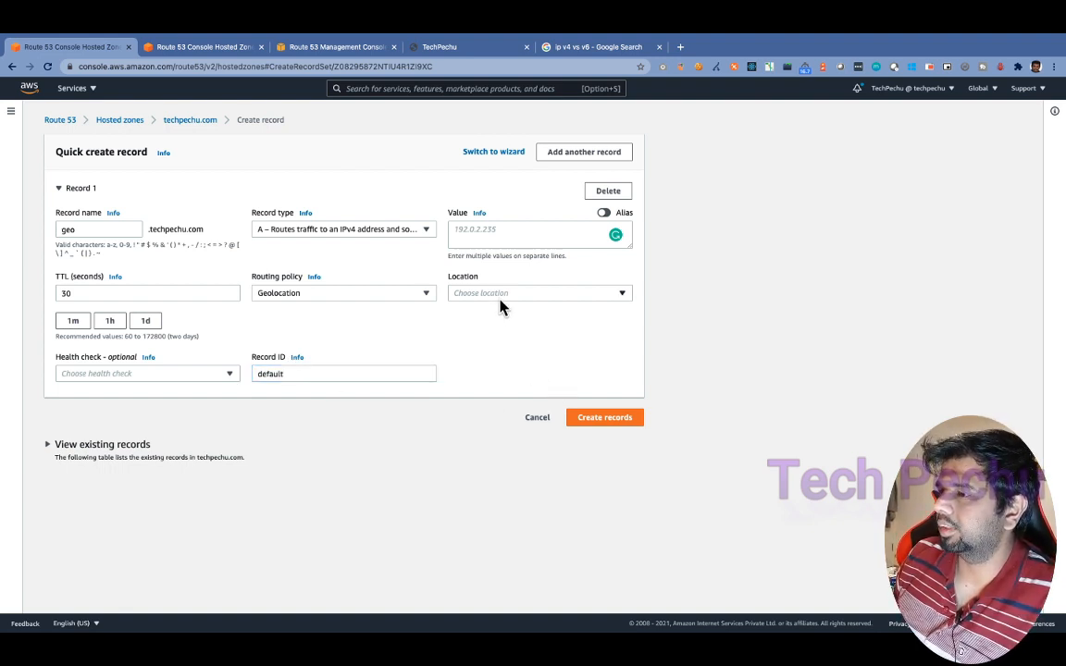
pyautogui.click(501, 296)
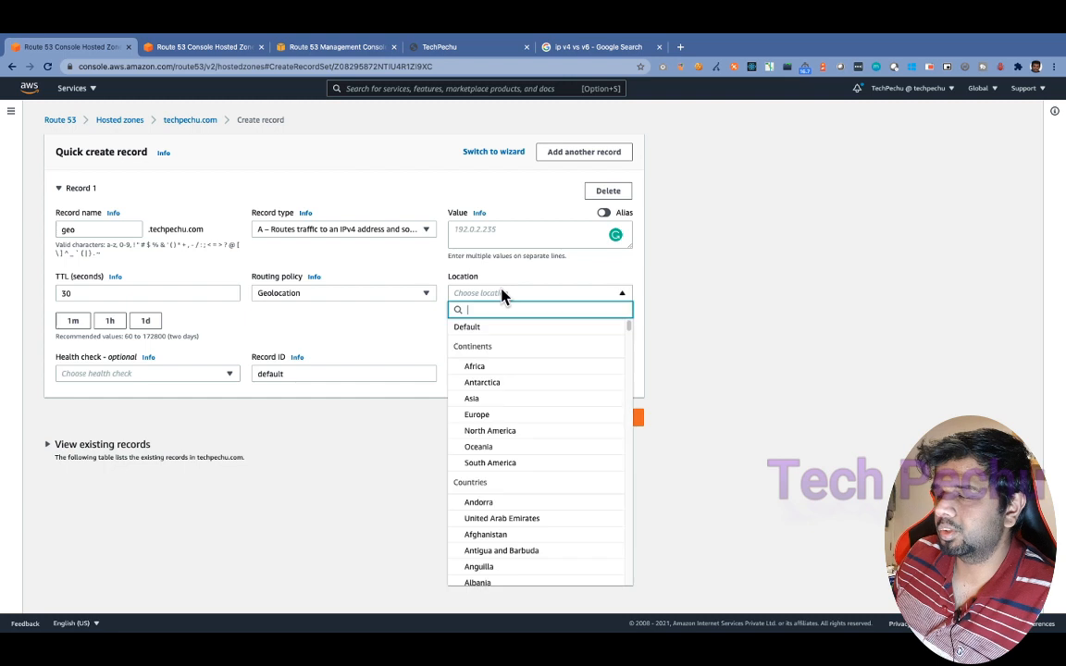
pyautogui.click(482, 333)
# - Enter 192.3.3.3 as the default geo record's value and create the record
pyautogui.click(489, 234)
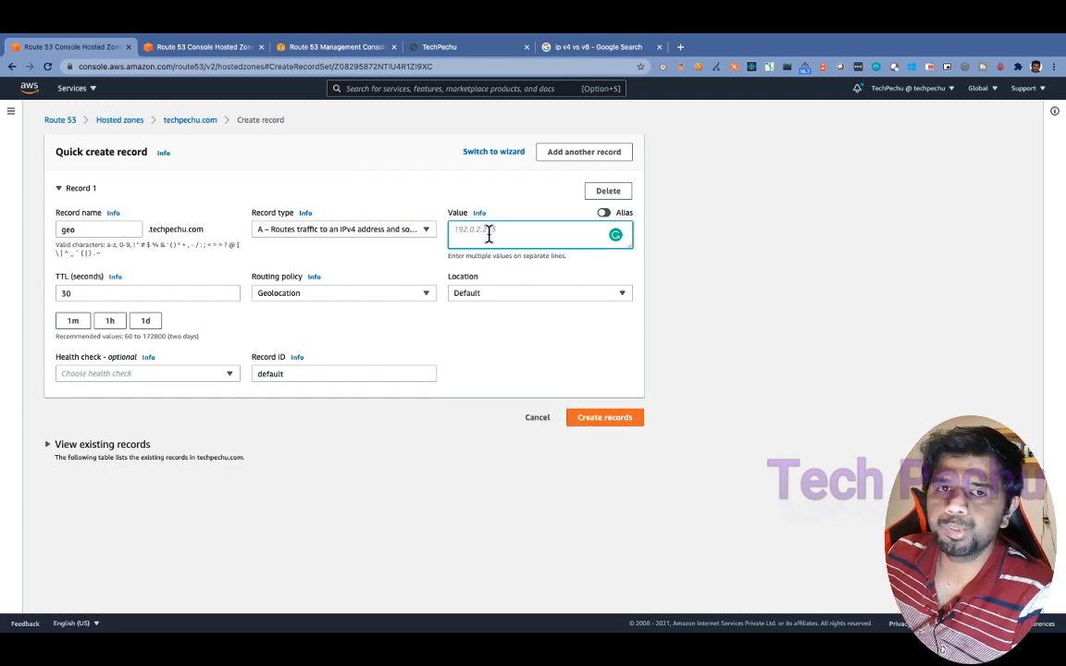
pyautogui.write('192.')
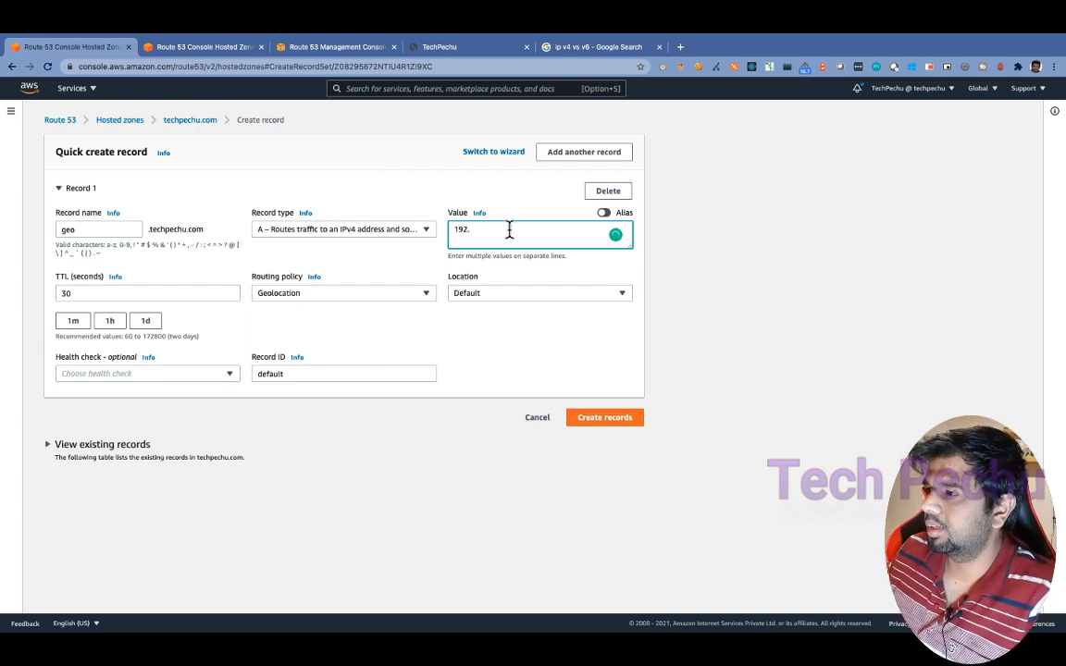
pyautogui.write('3.3.3')
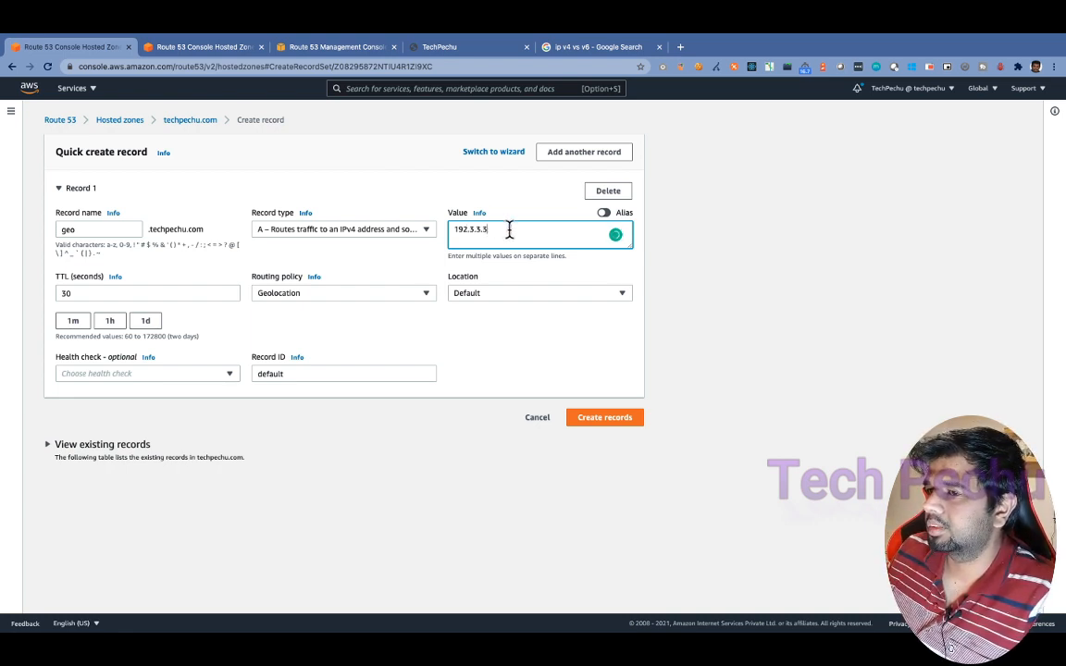
pyautogui.click(604, 421)
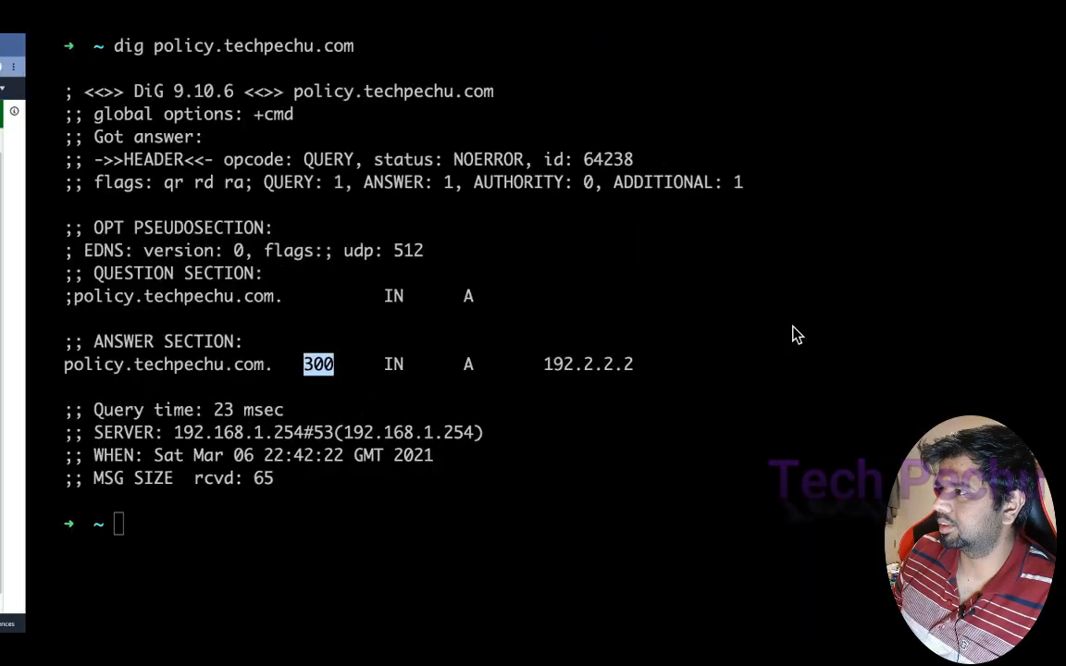
# - Clear the terminal and try to query the geo record by running dig on geo.techpechucom
pyautogui.hotkey('ctrl', 'l')
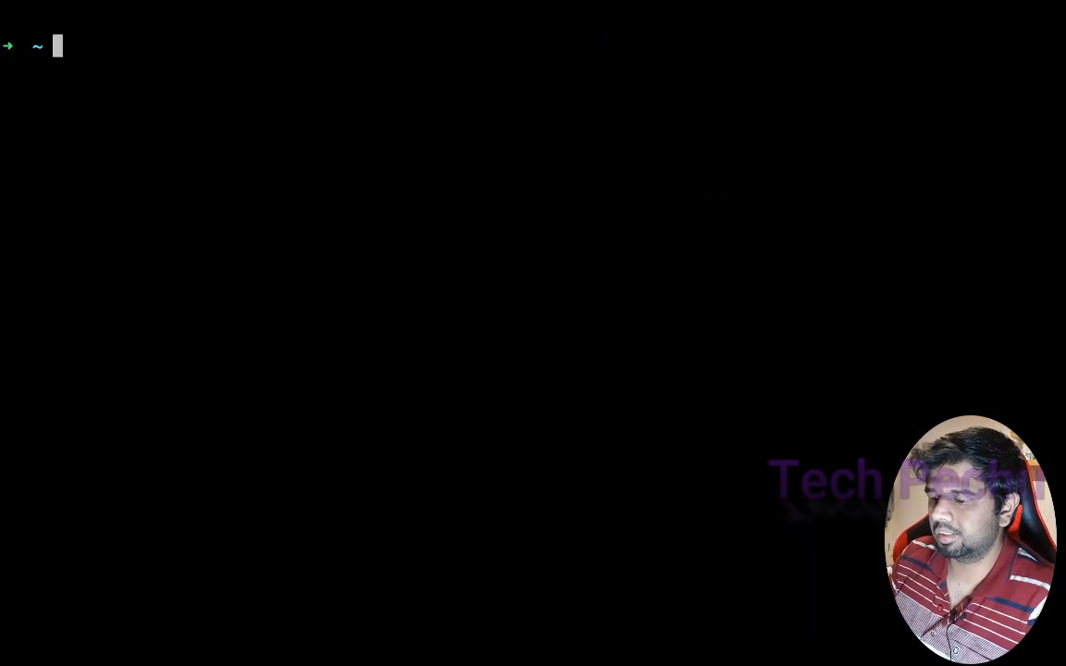
pyautogui.write('dig ')
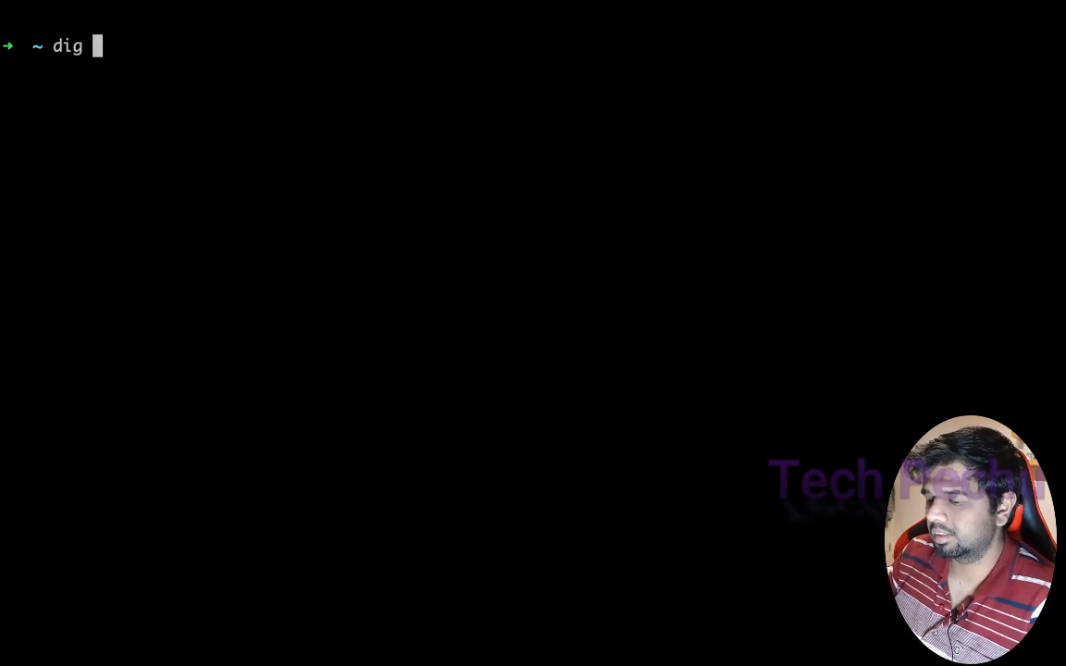
pyautogui.write('geo')
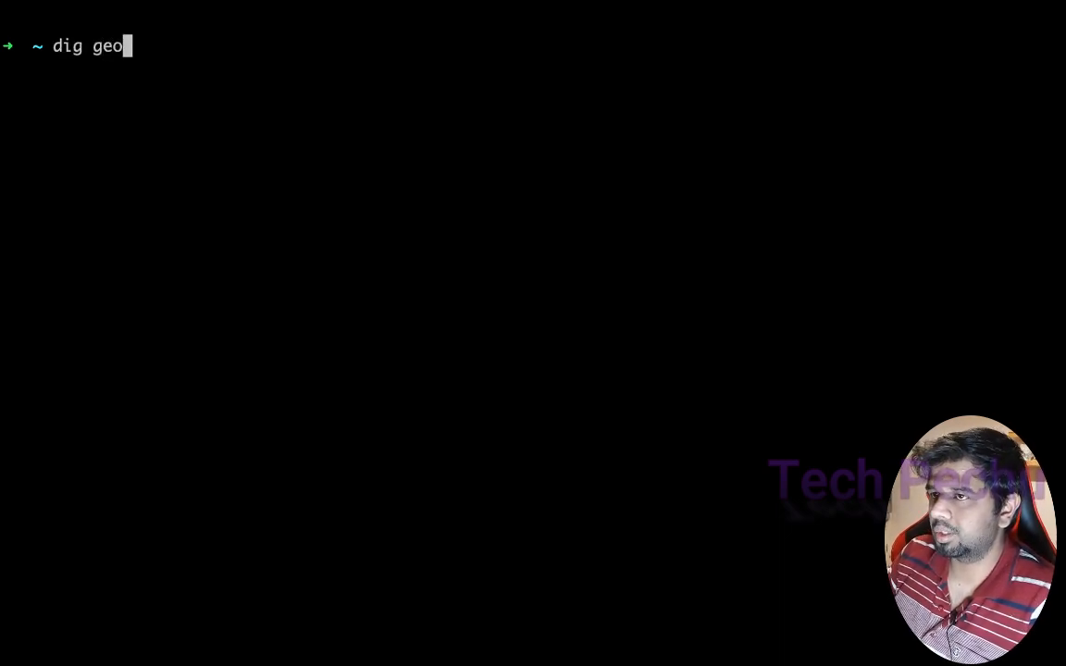
pyautogui.write('.techpecji')
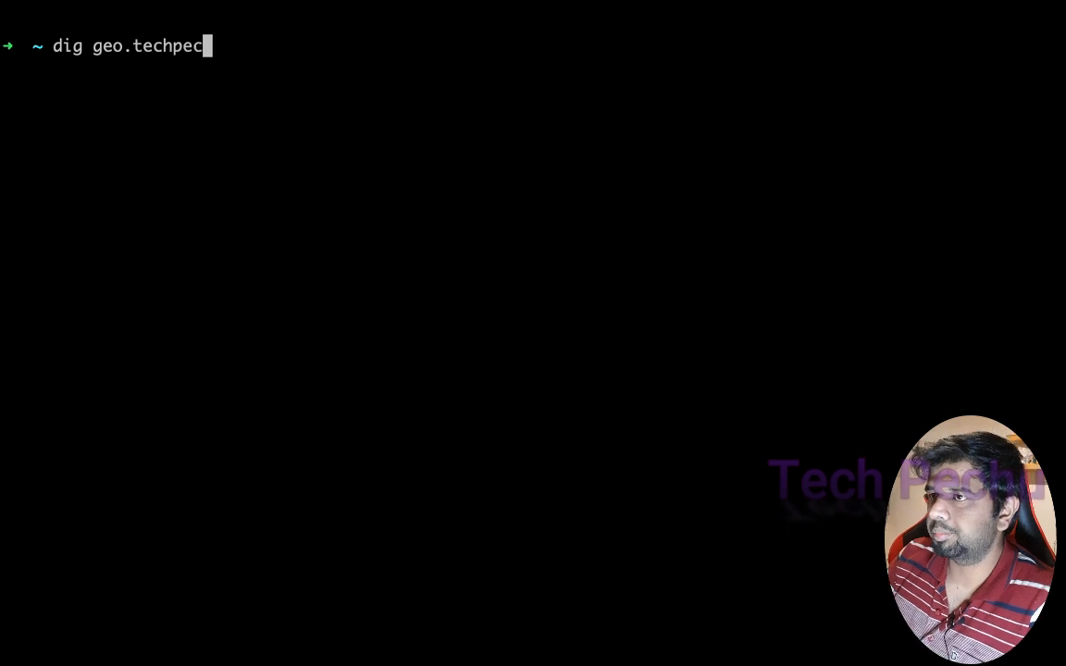
pyautogui.press('BackSpace')
pyautogui.press('BackSpace')
pyautogui.write('hucom')
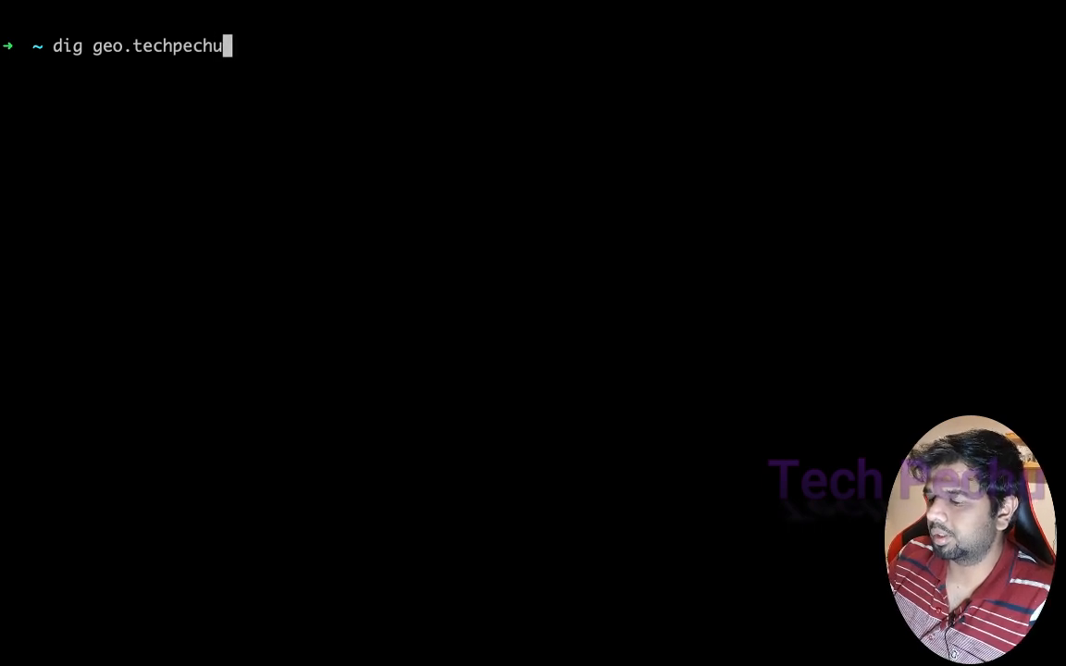
pyautogui.press('Return')
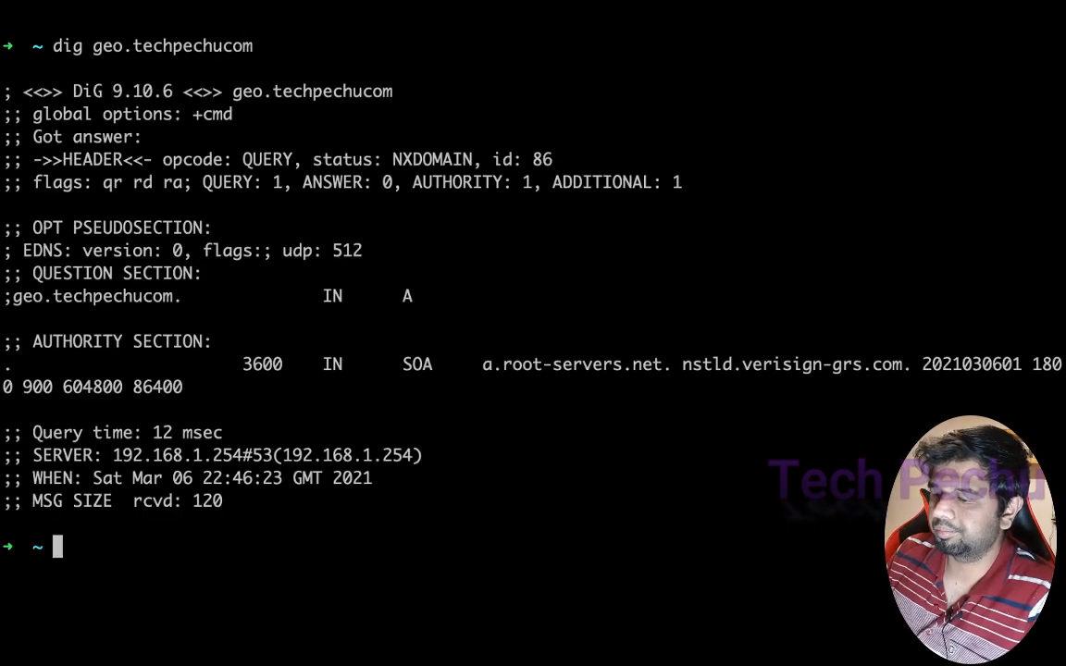
# - Clear the terminal, correct the queried domain to geo.techpechu.com and run dig again
pyautogui.hotkey('ctrl', 'l')
pyautogui.press('Up')
pyautogui.press('Left')
pyautogui.press('Left')
pyautogui.press('Left')
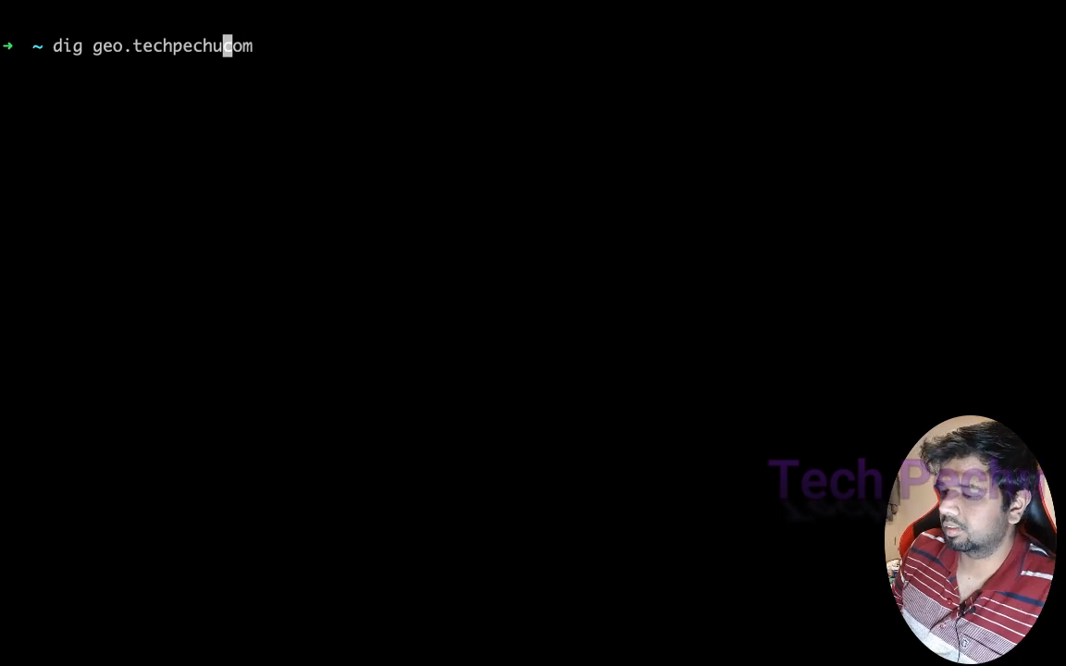
pyautogui.write('.')
pyautogui.press('Return')
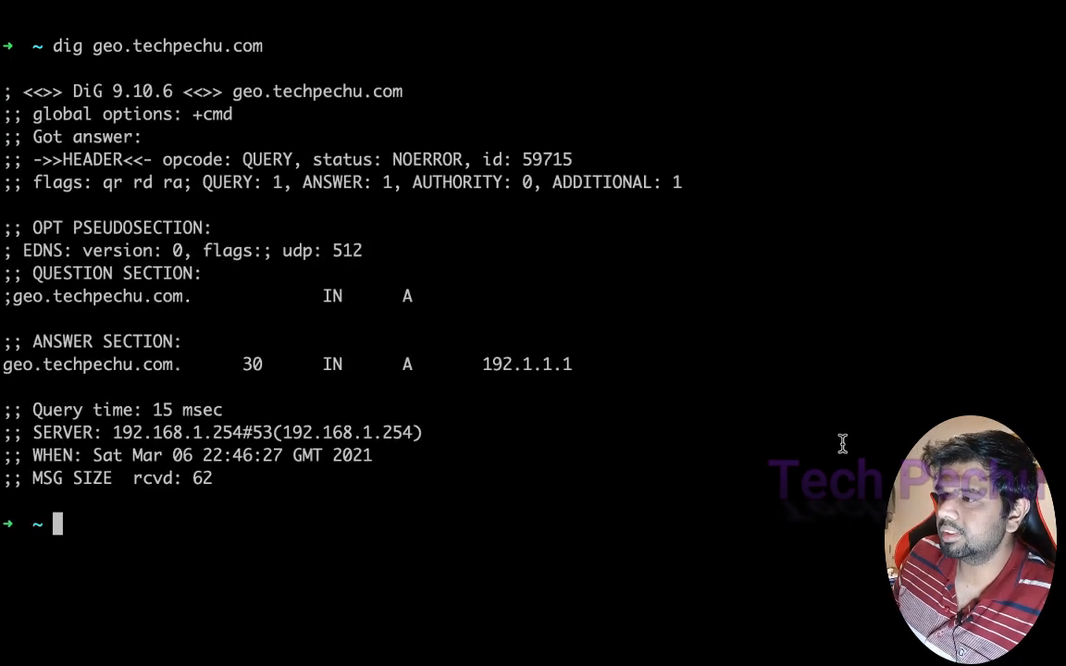
# - Highlight the IP address in the dig answer for geo.techpechu.com and return to the Route 53 console
pyautogui.moveTo(477, 366); pyautogui.dragTo(581, 364)
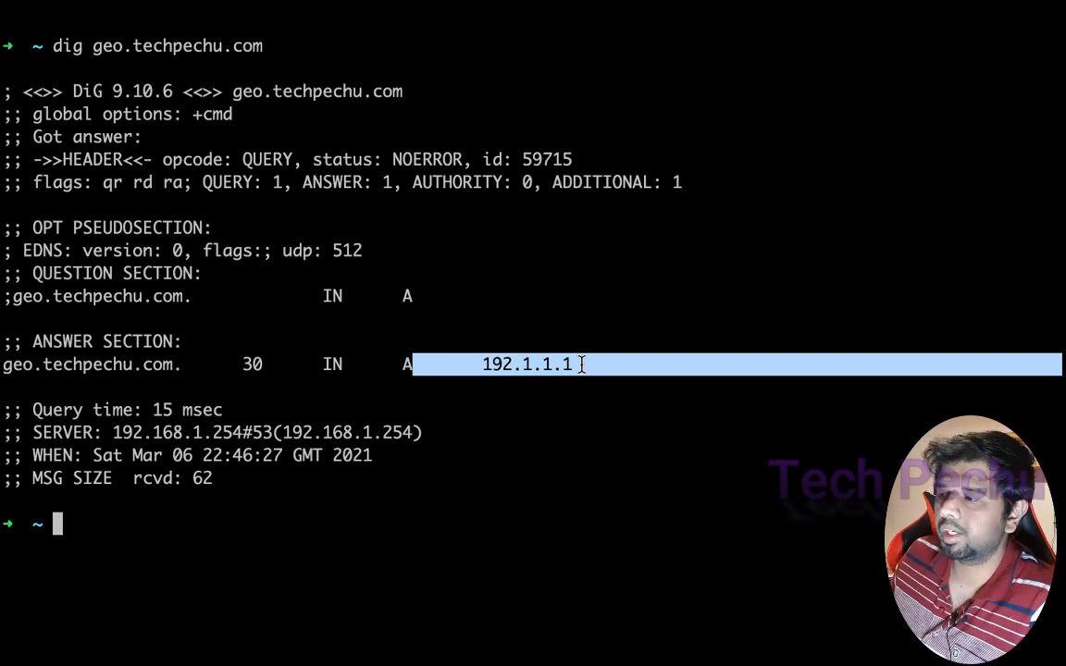
pyautogui.moveTo(492, 364); pyautogui.dragTo(583, 364)
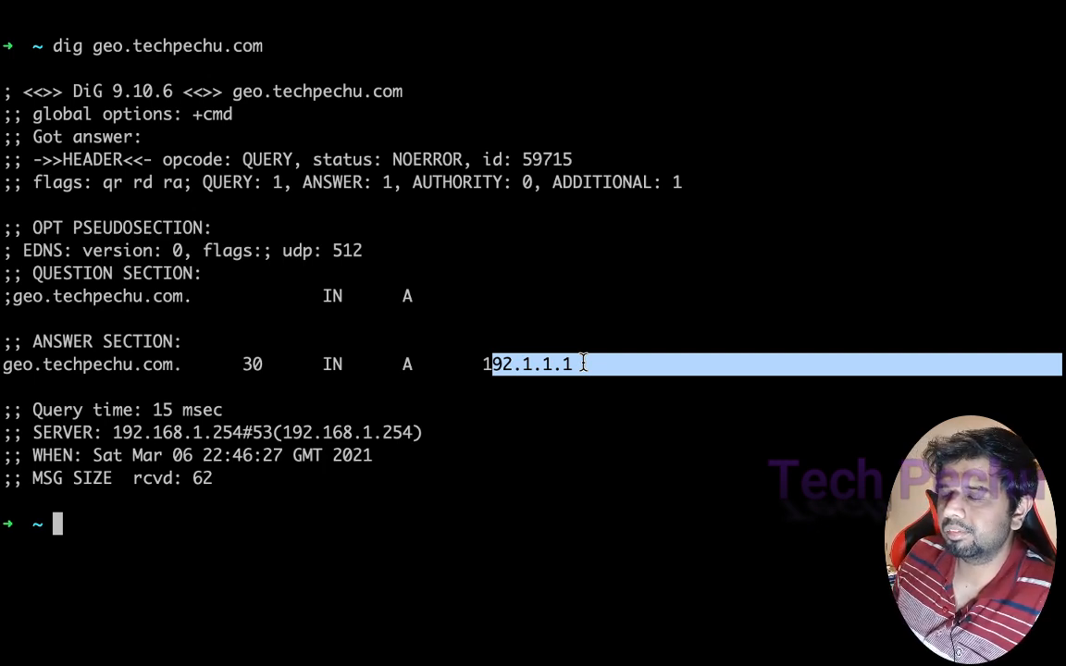
pyautogui.hotkey('ctrl', 'Left')
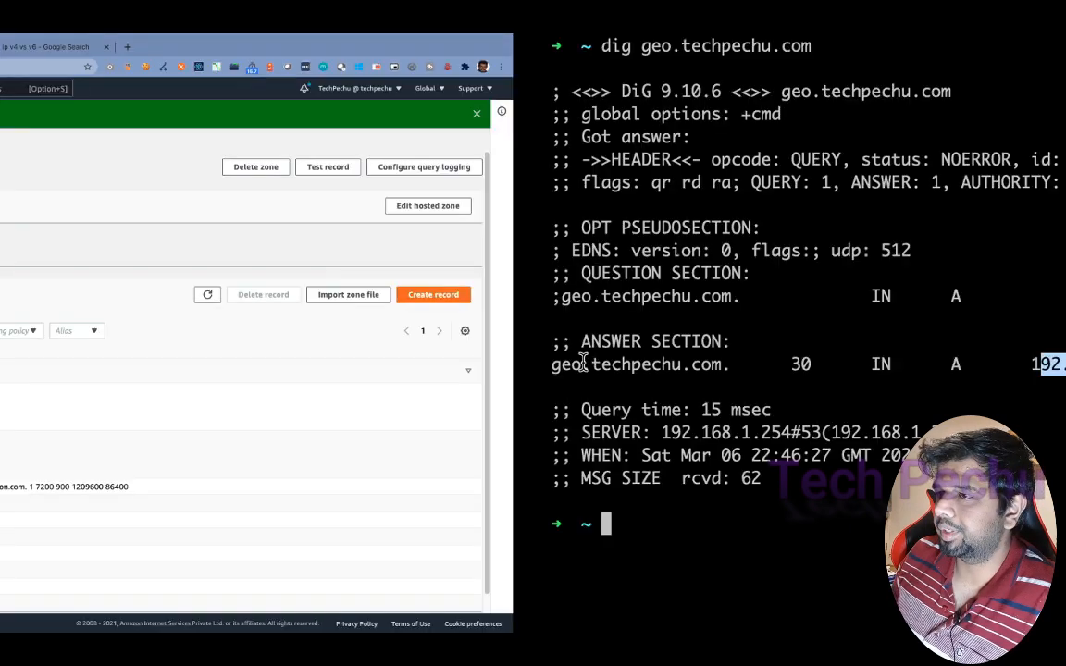
# - Start a new record in techpechu.com with the Latency routing policy and the Africa (Cape Town) region
pyautogui.scroll(-1, 456, 380)
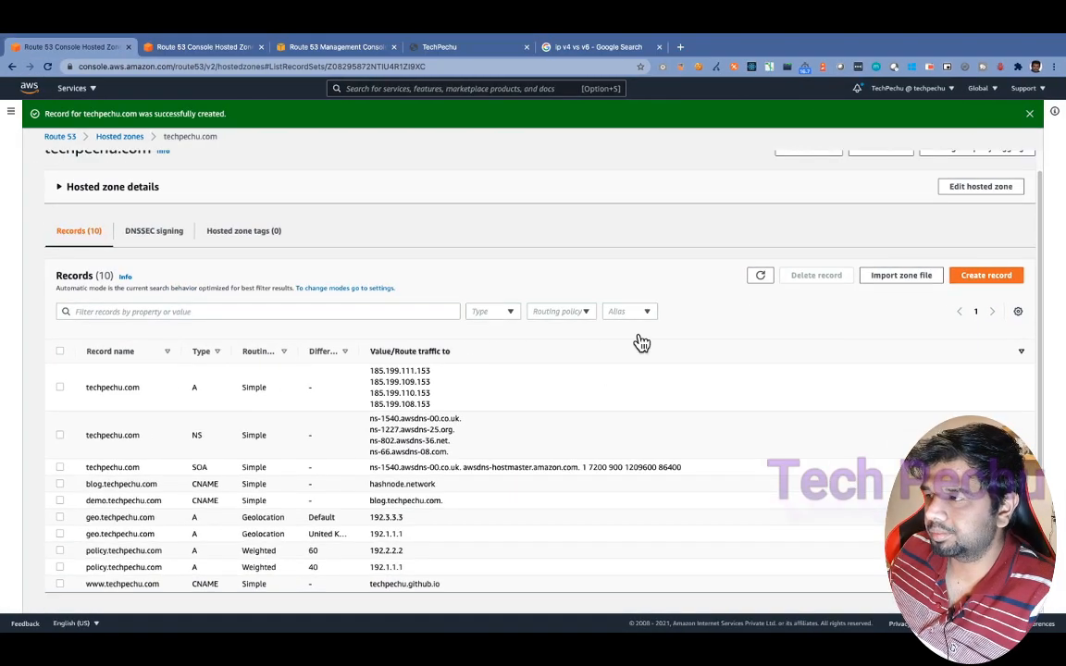
pyautogui.click(987, 289)
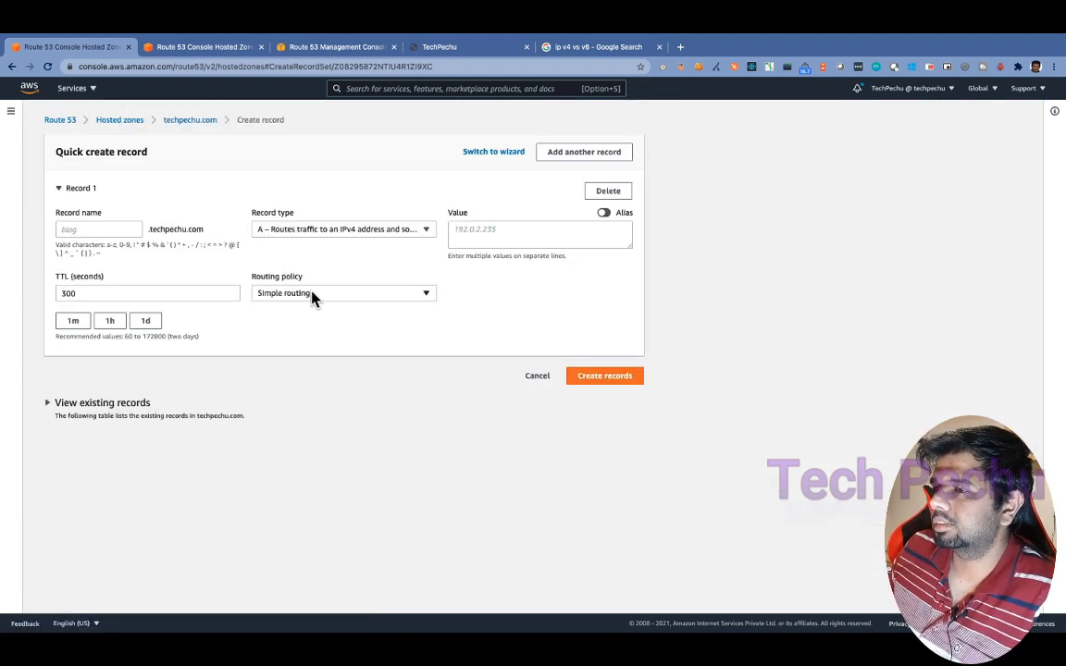
pyautogui.click(313, 296)
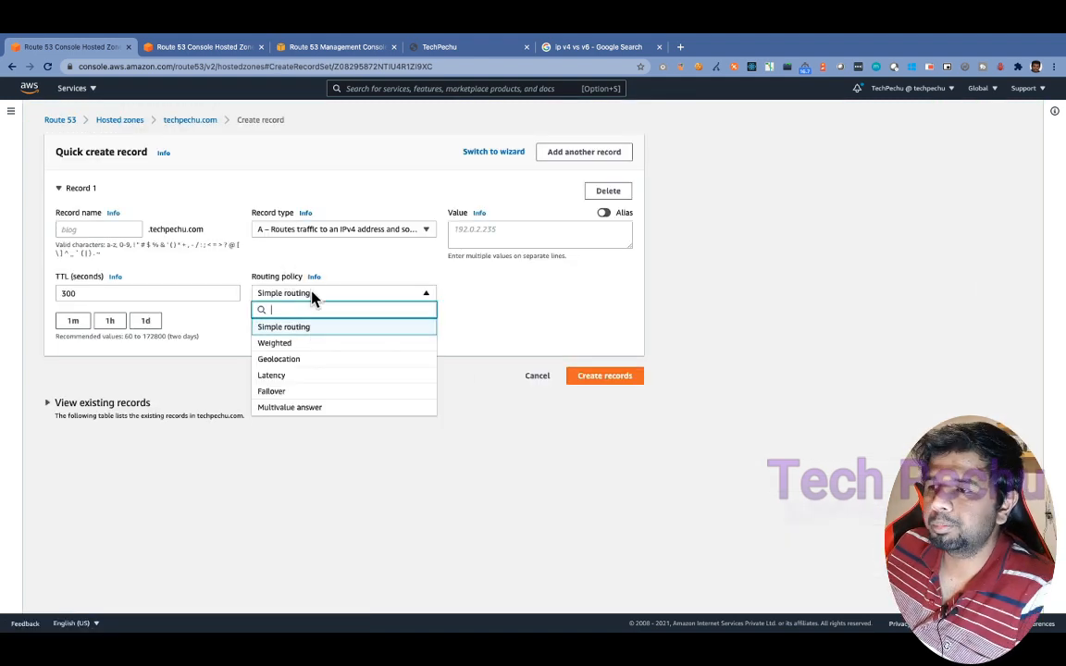
pyautogui.click(289, 375)
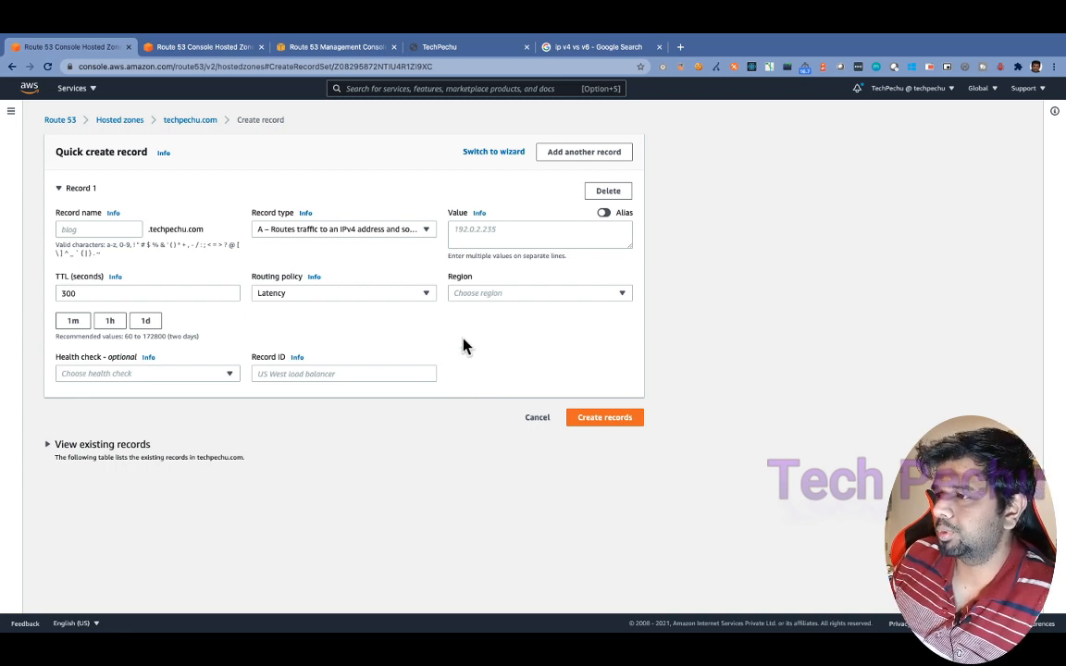
pyautogui.click(478, 296)
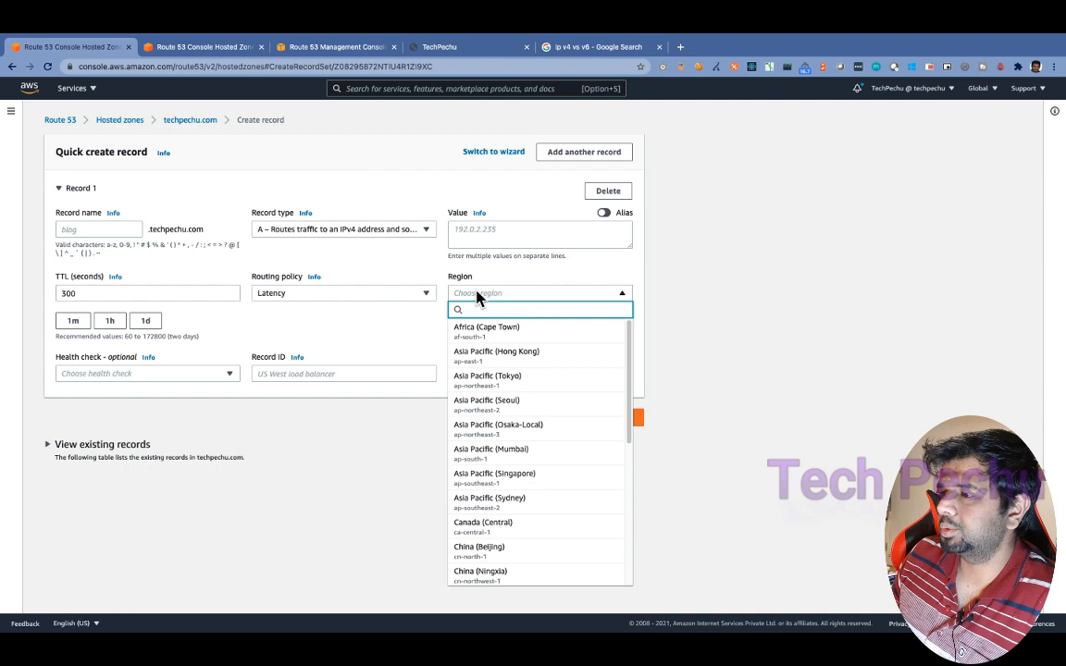
pyautogui.click(496, 331)
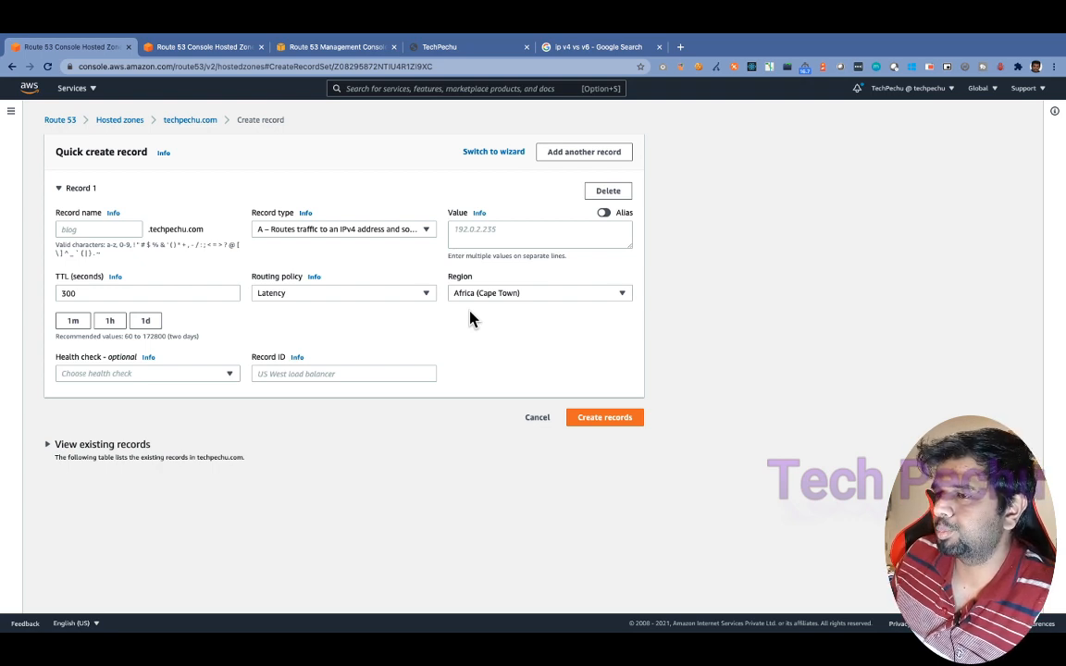
# - Change the new record's routing policy to Multivalue answer and bring up the list of available policies again
pyautogui.click(318, 294)
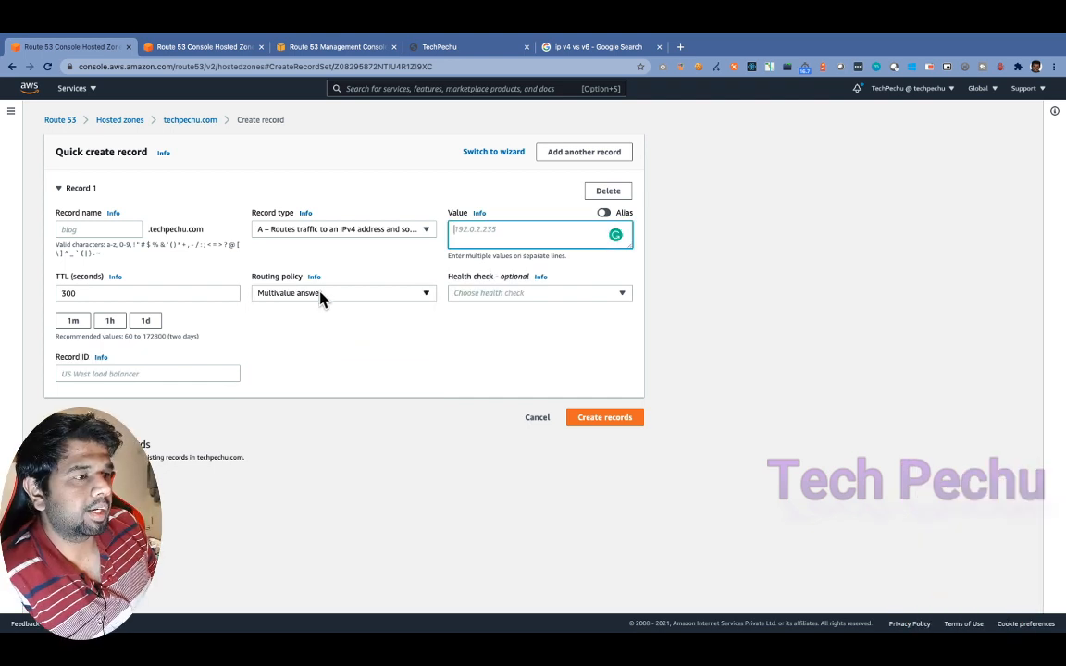
pyautogui.click(350, 296)
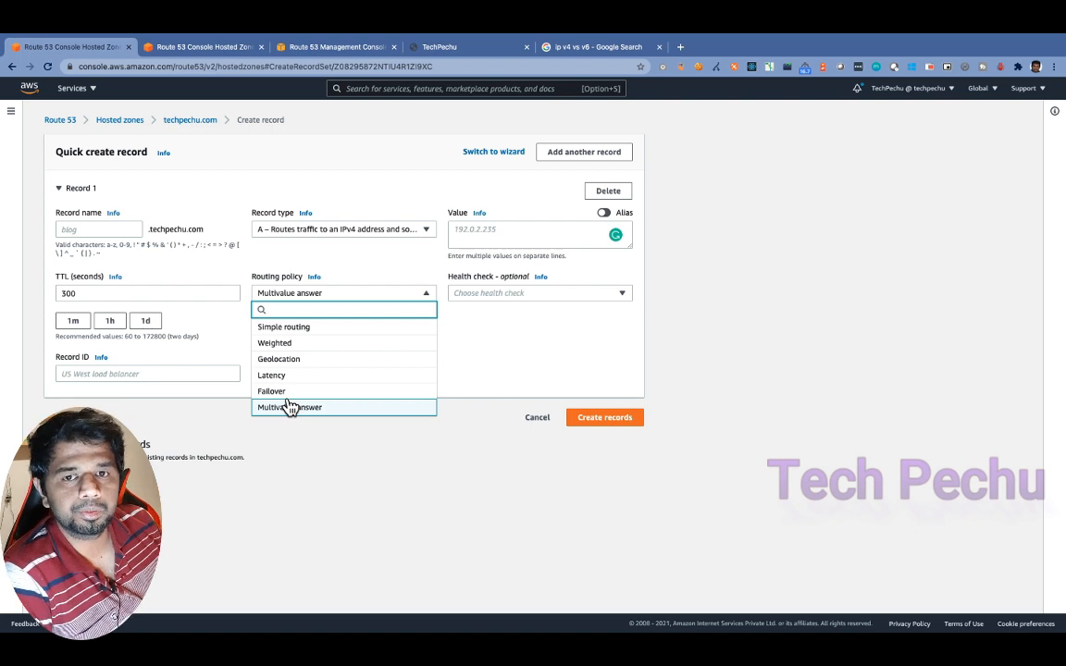
# - Start a new Route 53 health check and name it h1
pyautogui.click(220, 50)
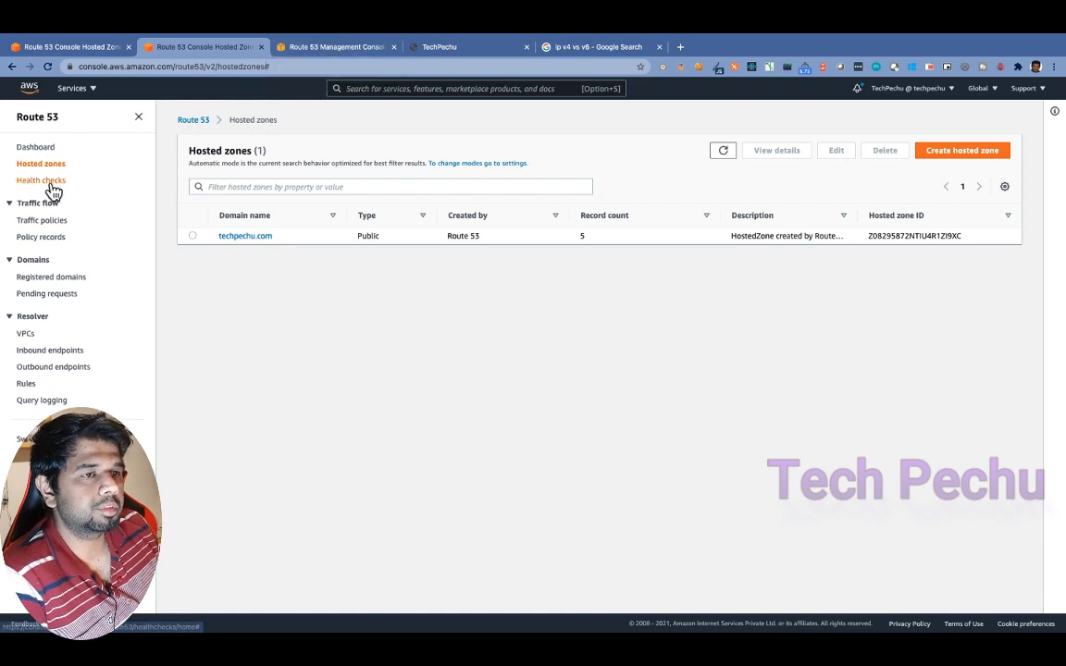
pyautogui.click(331, 51)
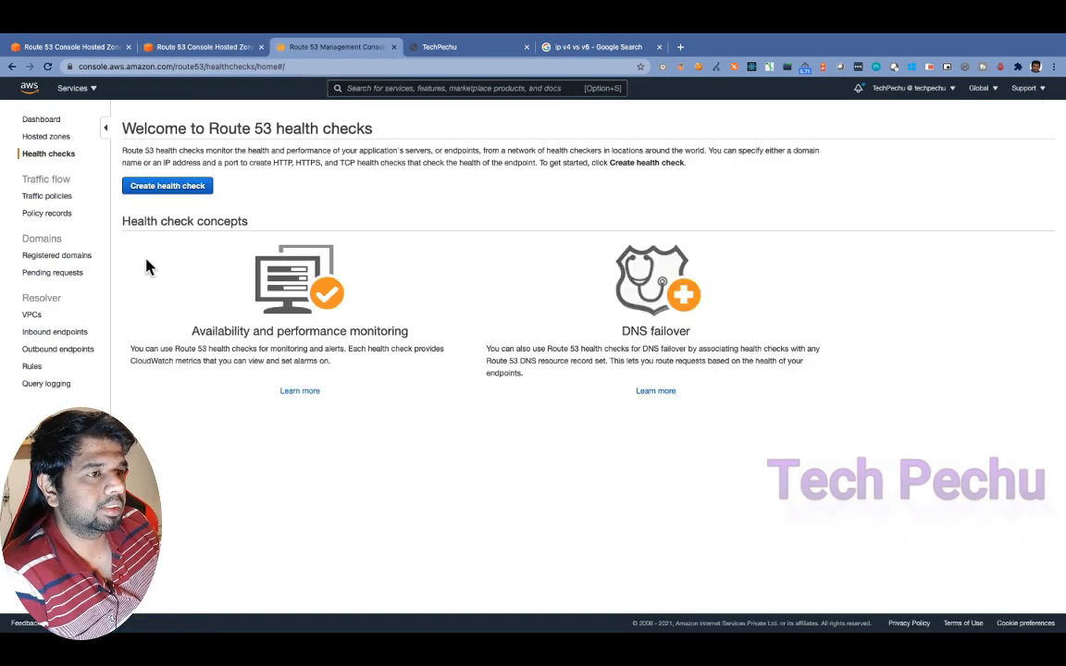
pyautogui.click(175, 193)
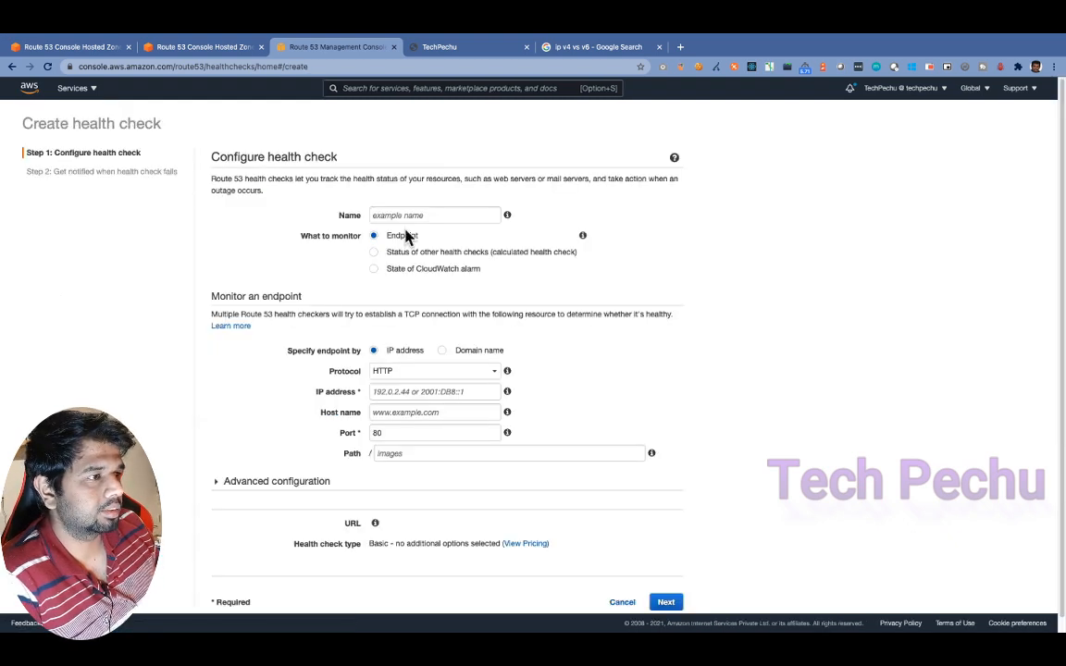
pyautogui.click(396, 213)
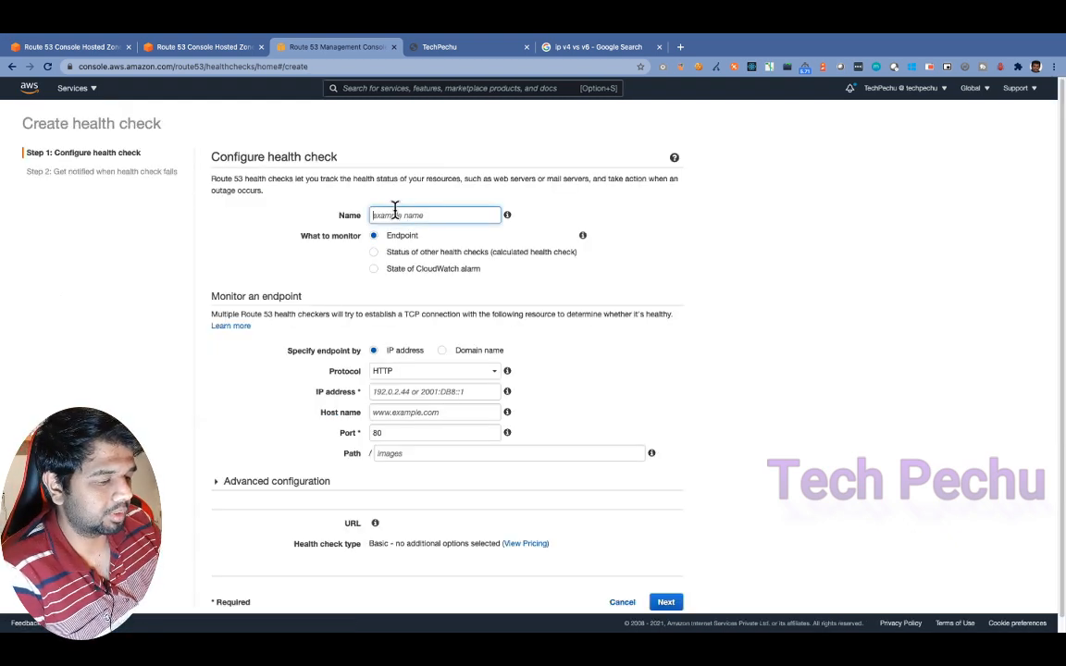
pyautogui.write('h1')
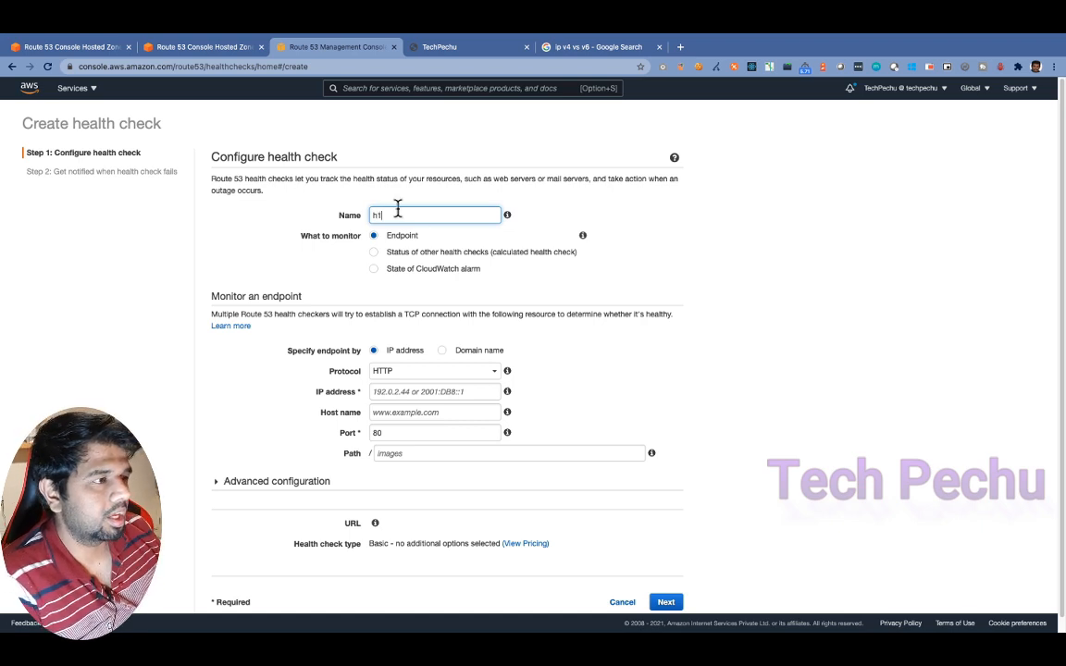
# - Examine the Endpoint, Status of other health checks and State of CloudWatch alarm monitoring options, ending with Endpoint selected
pyautogui.moveTo(304, 235); pyautogui.dragTo(416, 236)
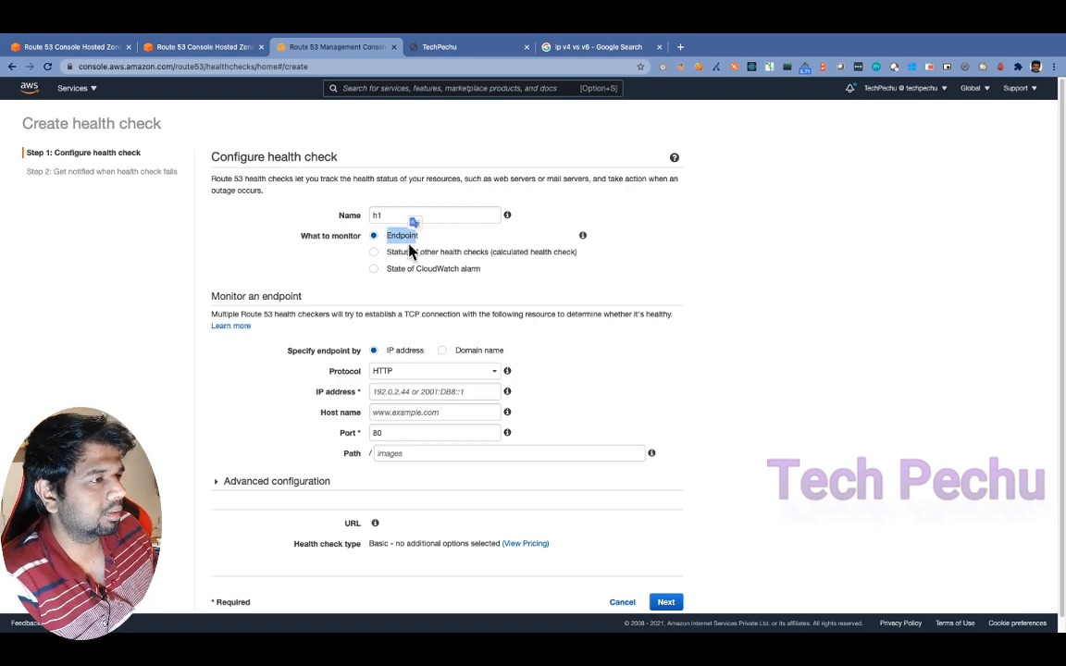
pyautogui.click(458, 257)
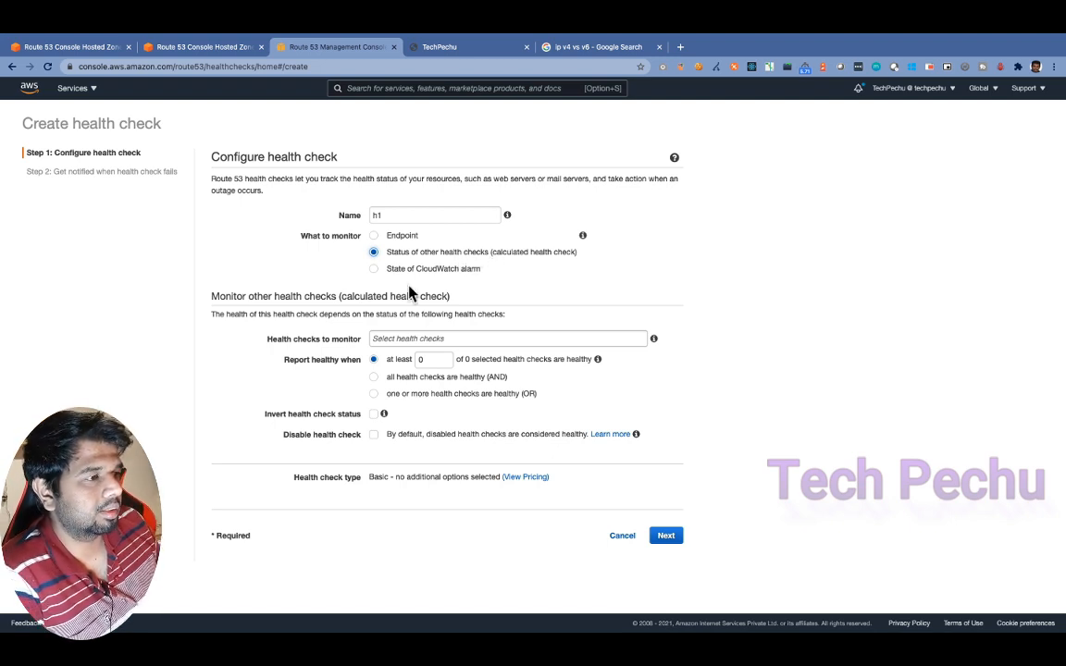
pyautogui.moveTo(408, 270); pyautogui.dragTo(484, 272)
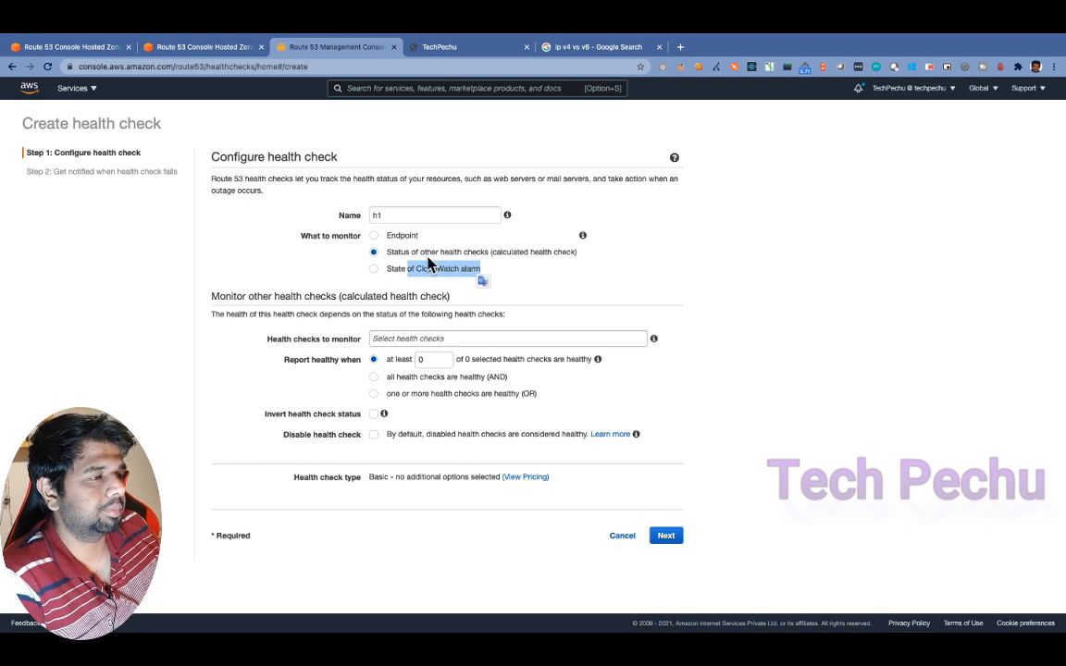
pyautogui.click(374, 237)
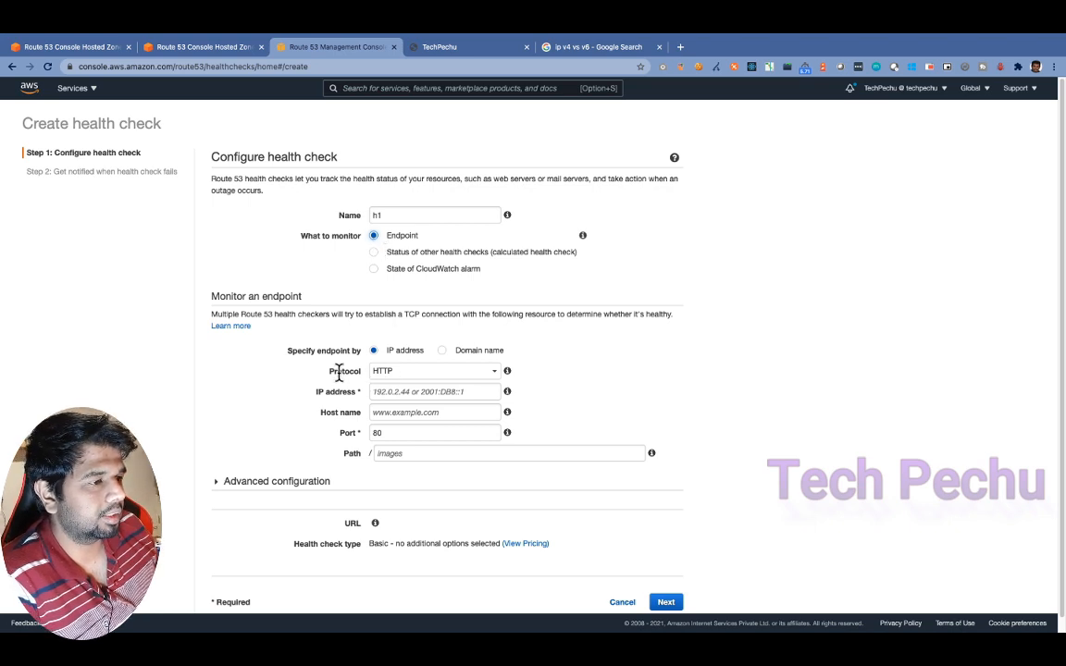
# - Set the health check's endpoint protocol to HTTPS and its IP address to 192.1.1.1
pyautogui.click(411, 379)
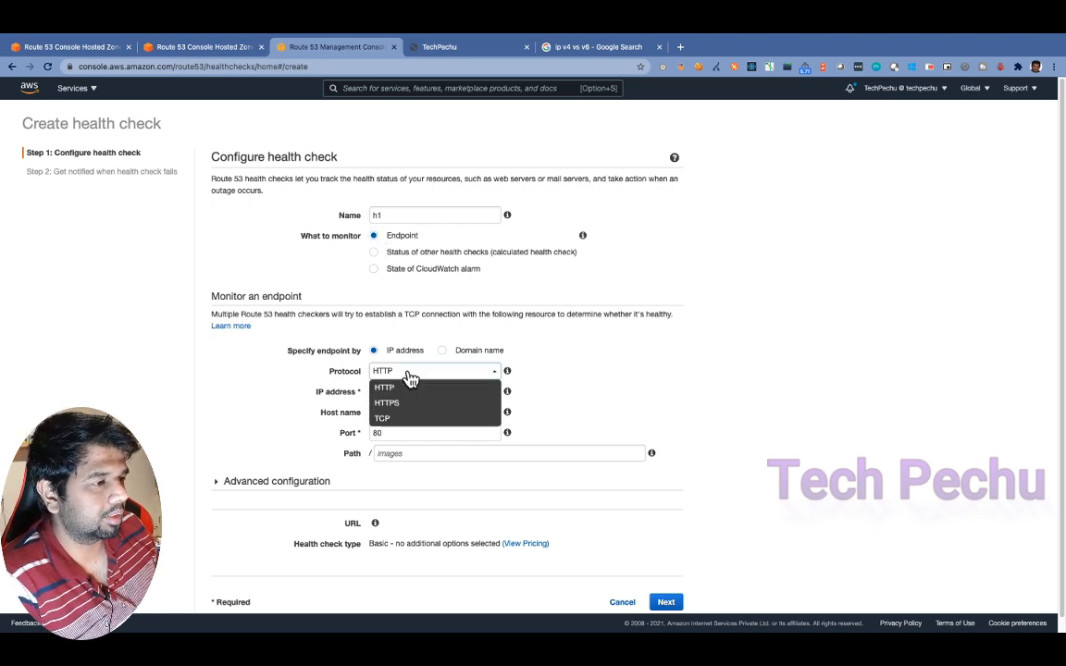
pyautogui.click(400, 407)
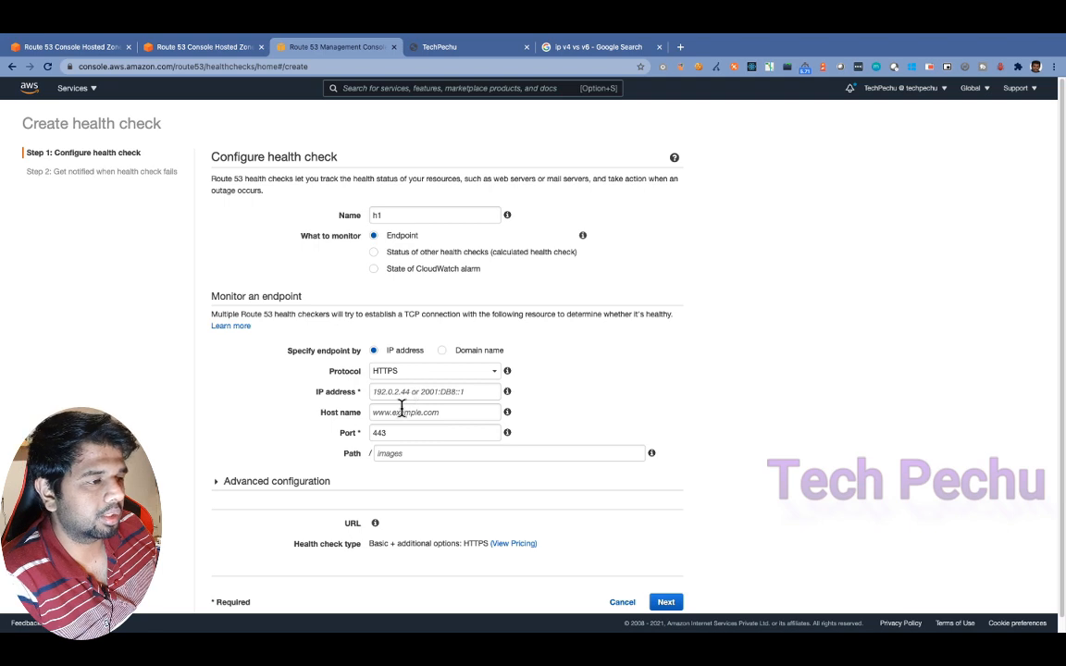
pyautogui.click(419, 393)
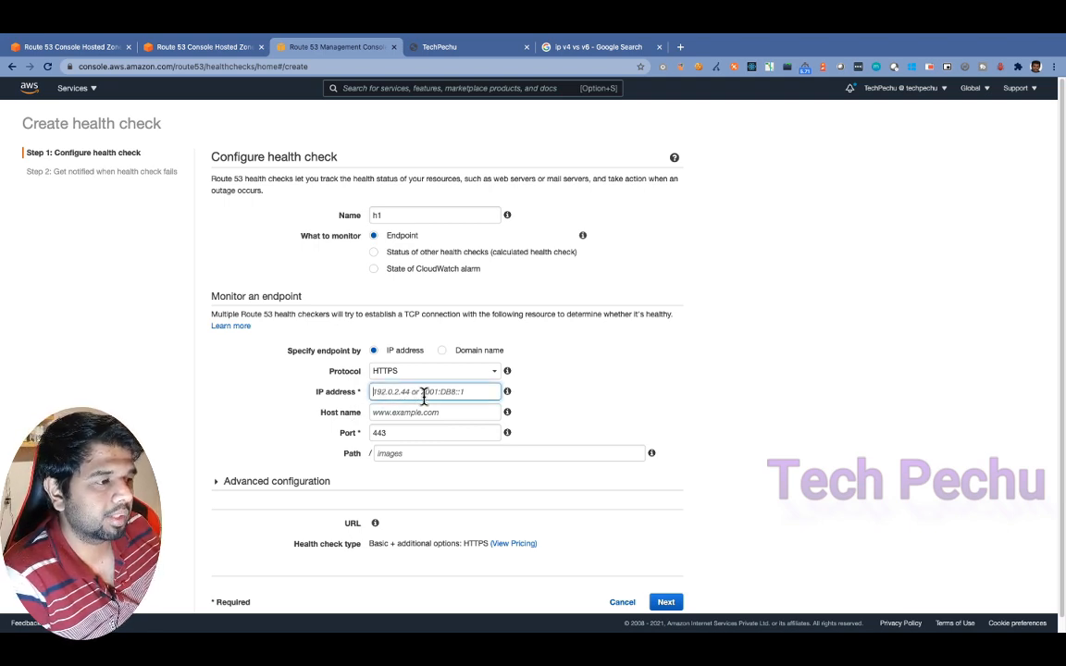
pyautogui.click(401, 412)
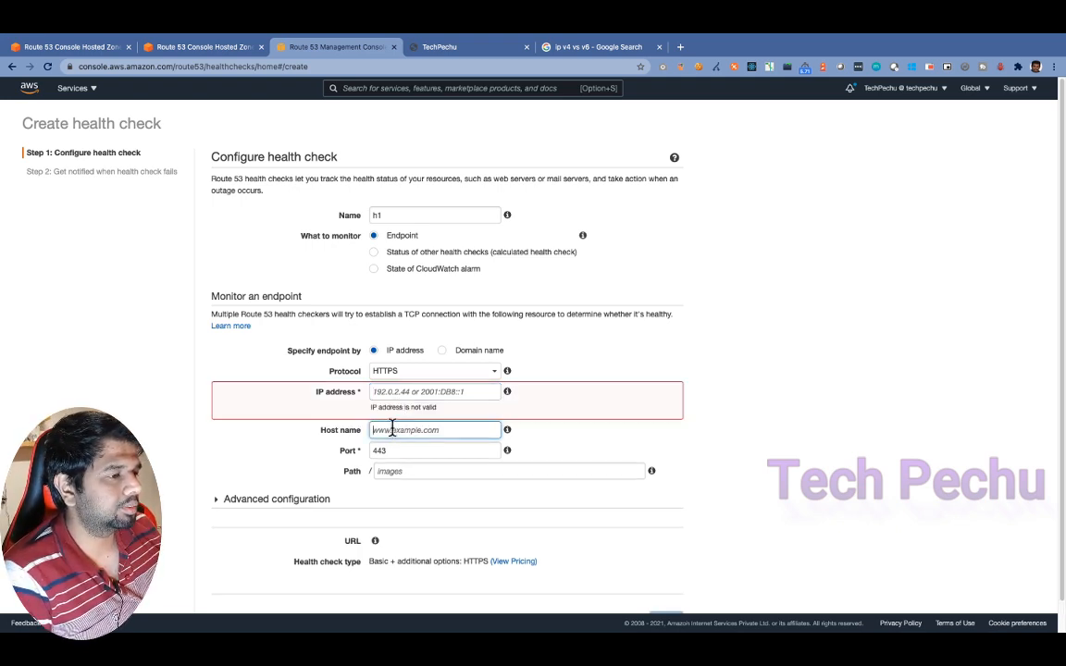
pyautogui.click(390, 390)
pyautogui.write('1')
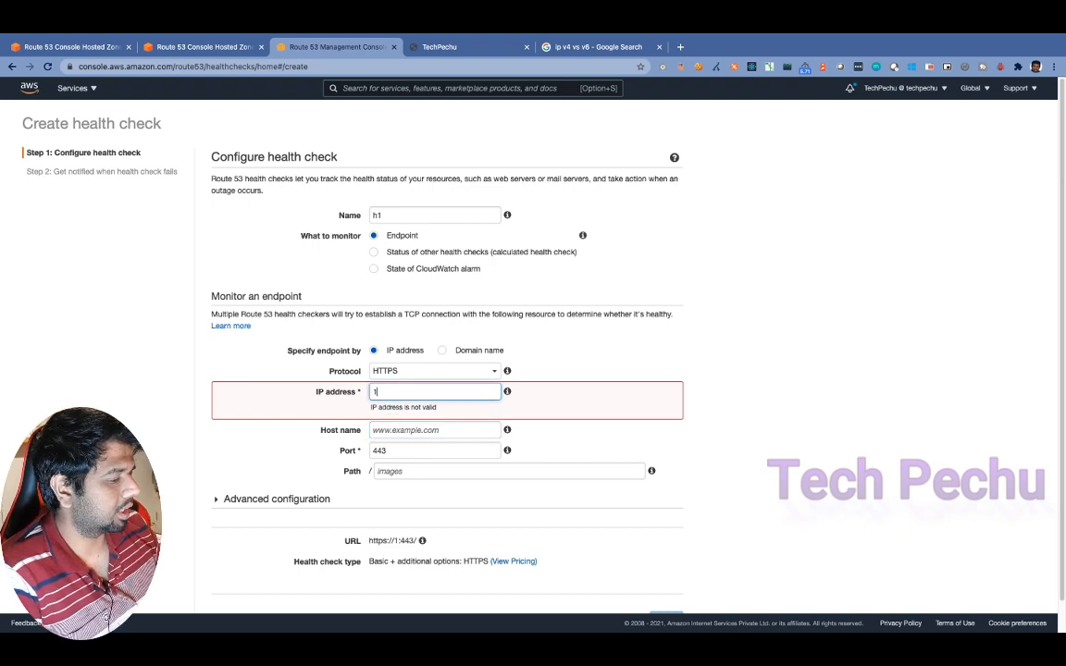
pyautogui.write('92.')
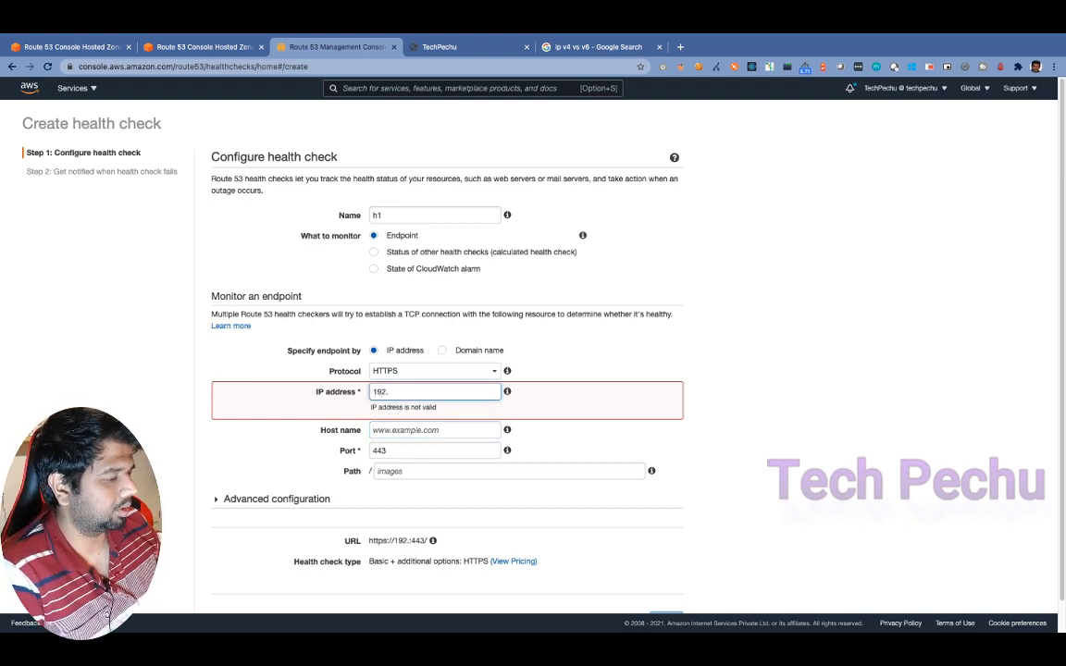
pyautogui.write('1.1.1')
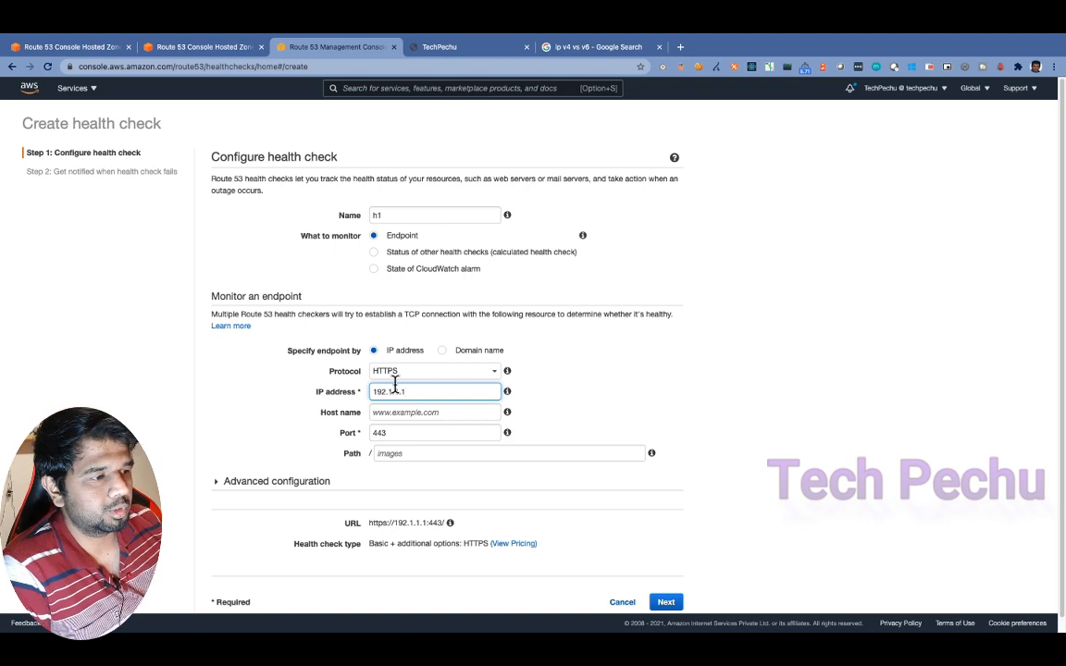
pyautogui.click(386, 413)
pyautogui.write('w')
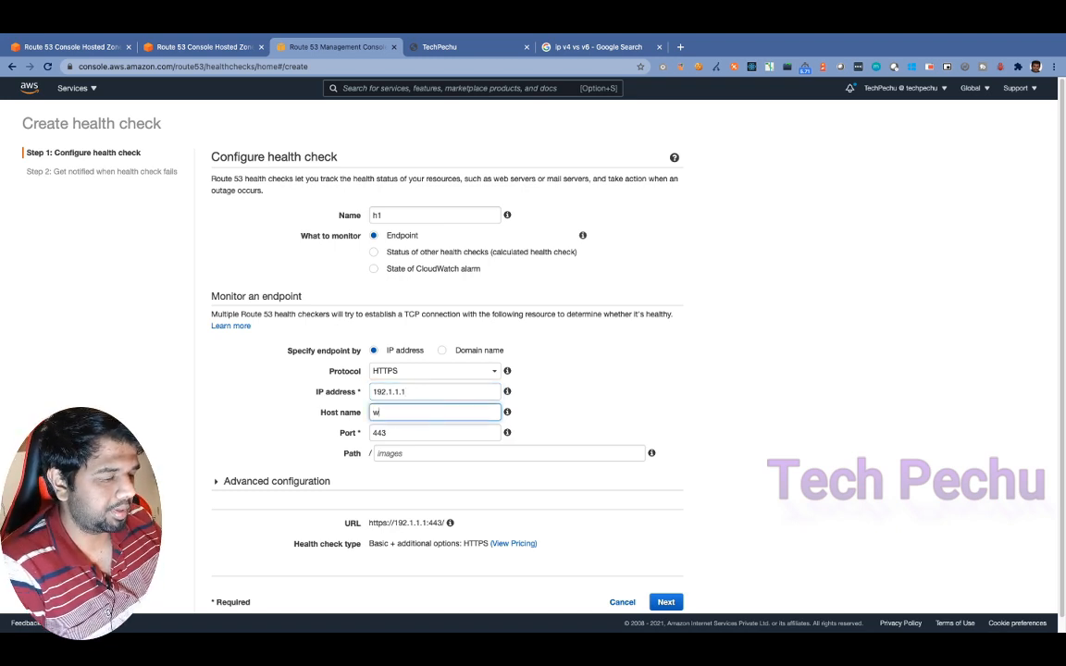
pyautogui.write('ww.techpechu')
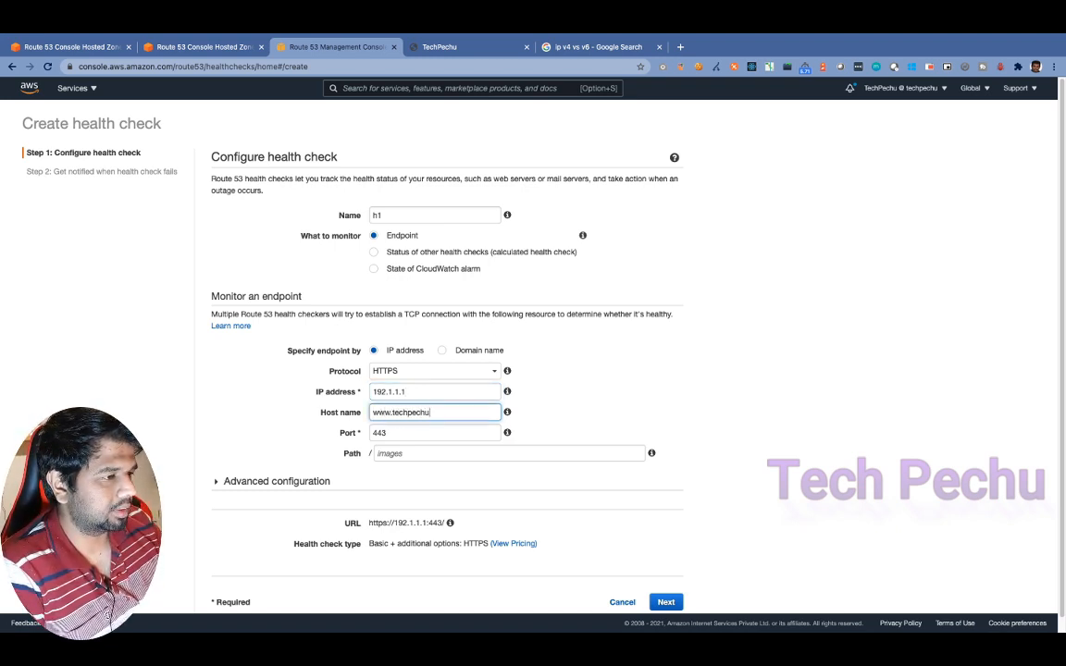
pyautogui.write('.com')
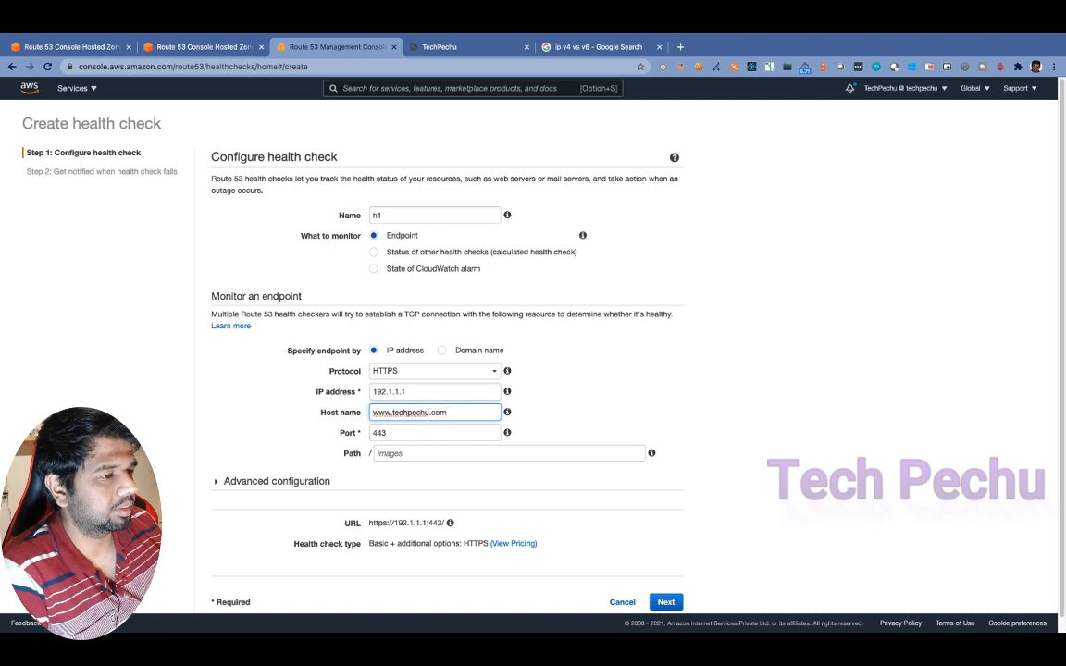
pyautogui.click(405, 452)
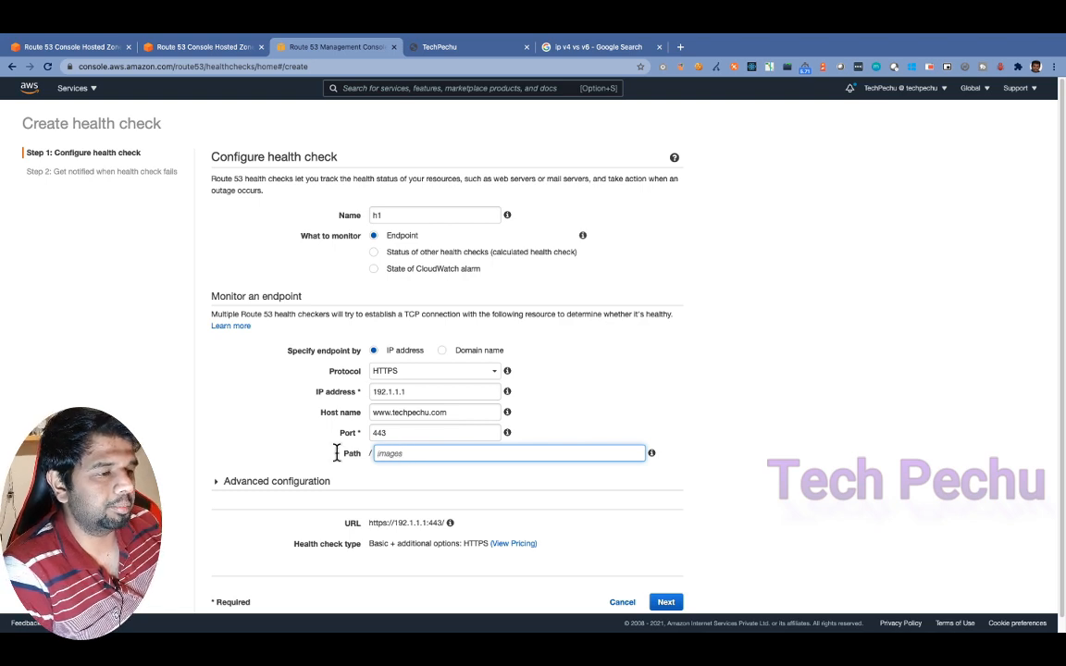
# - Proceed to the notification settings and create the health check with no alarm
pyautogui.scroll(-1, 306, 466)
pyautogui.click(669, 592)
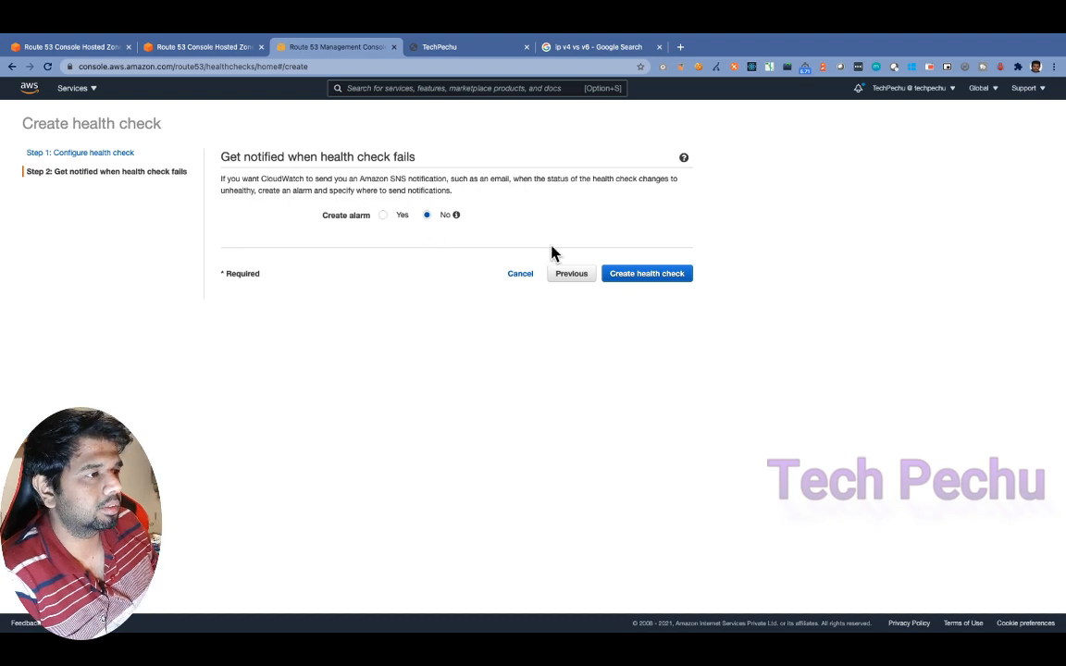
pyautogui.click(652, 275)
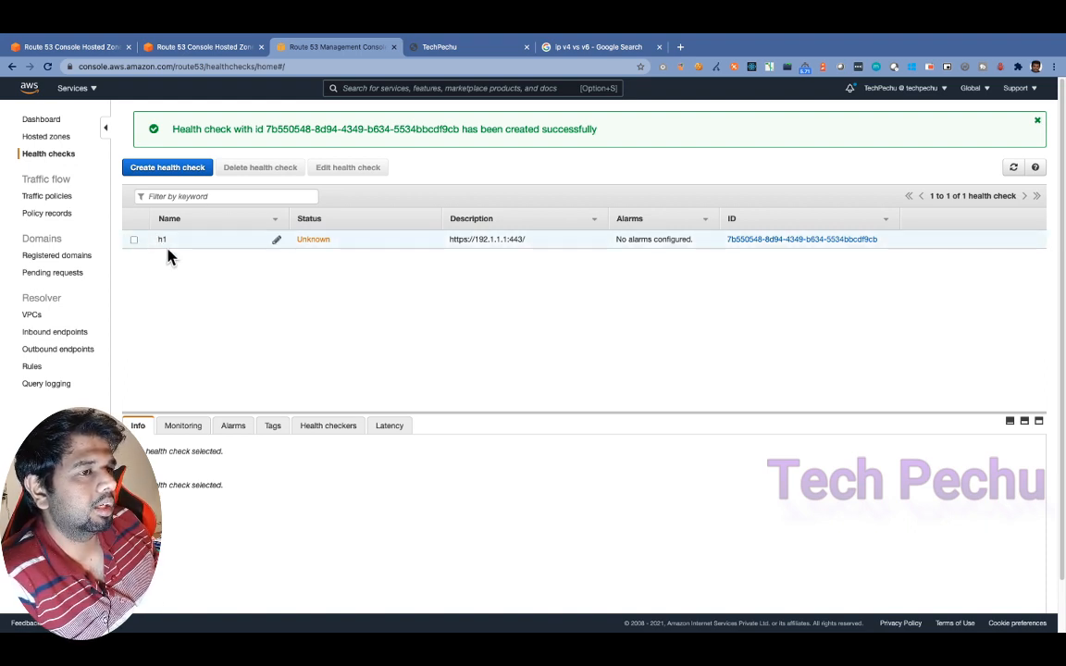
# - Select the h1 health check and examine its status, endpoint details and advanced configuration
pyautogui.click(134, 240)
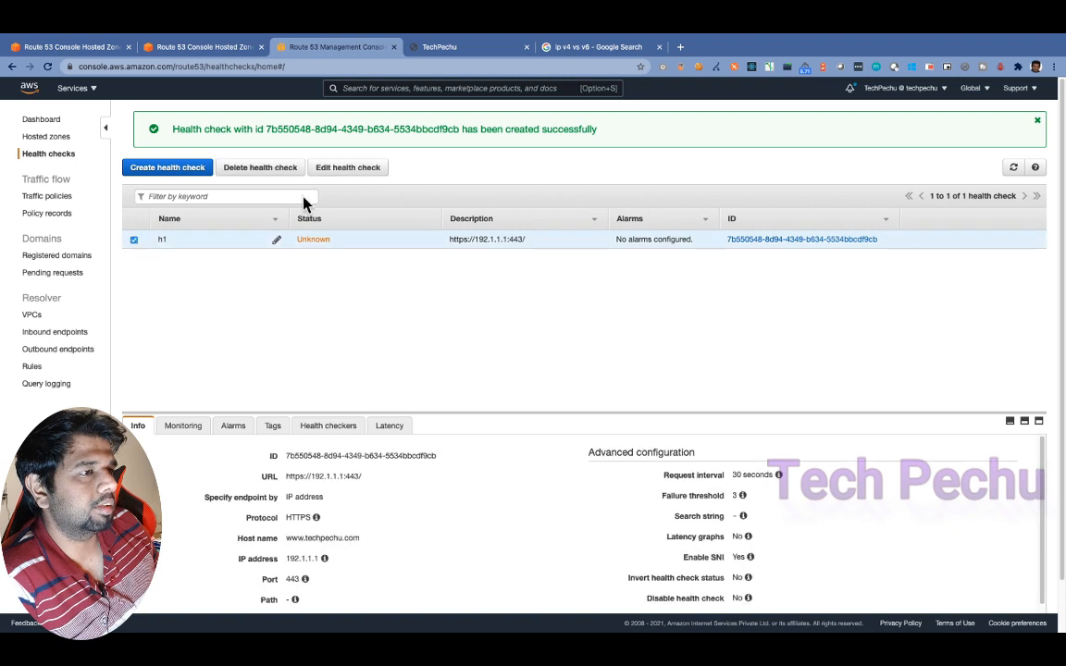
pyautogui.click(349, 170)
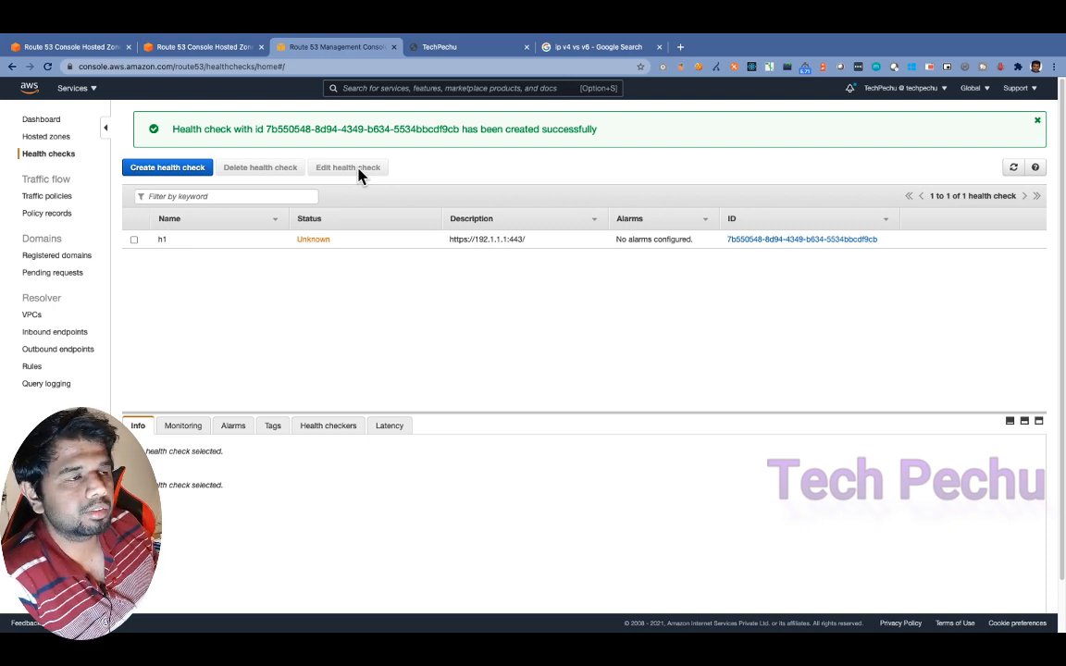
pyautogui.scroll(-2, 357, 290)
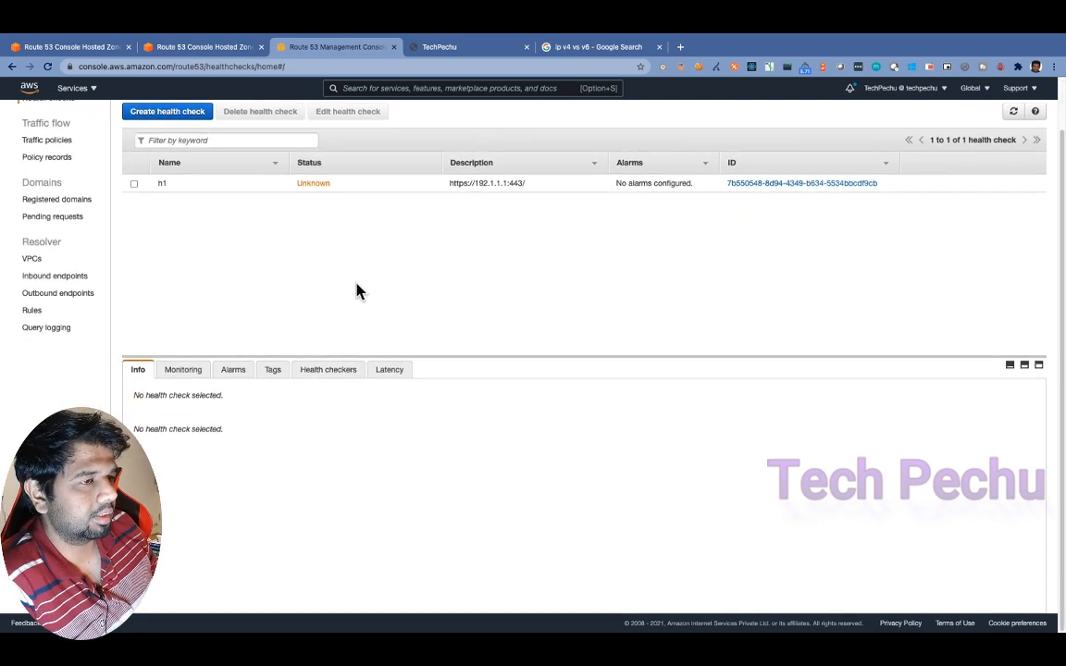
pyautogui.scroll(2, 350, 288)
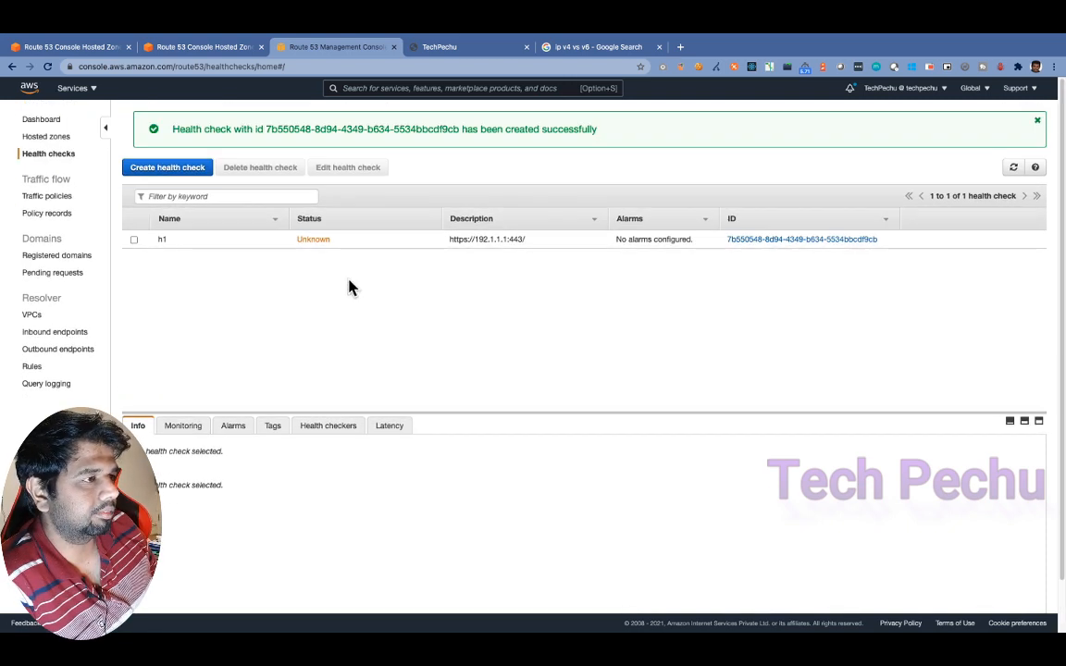
pyautogui.click(134, 241)
pyautogui.scroll(-2, 339, 363)
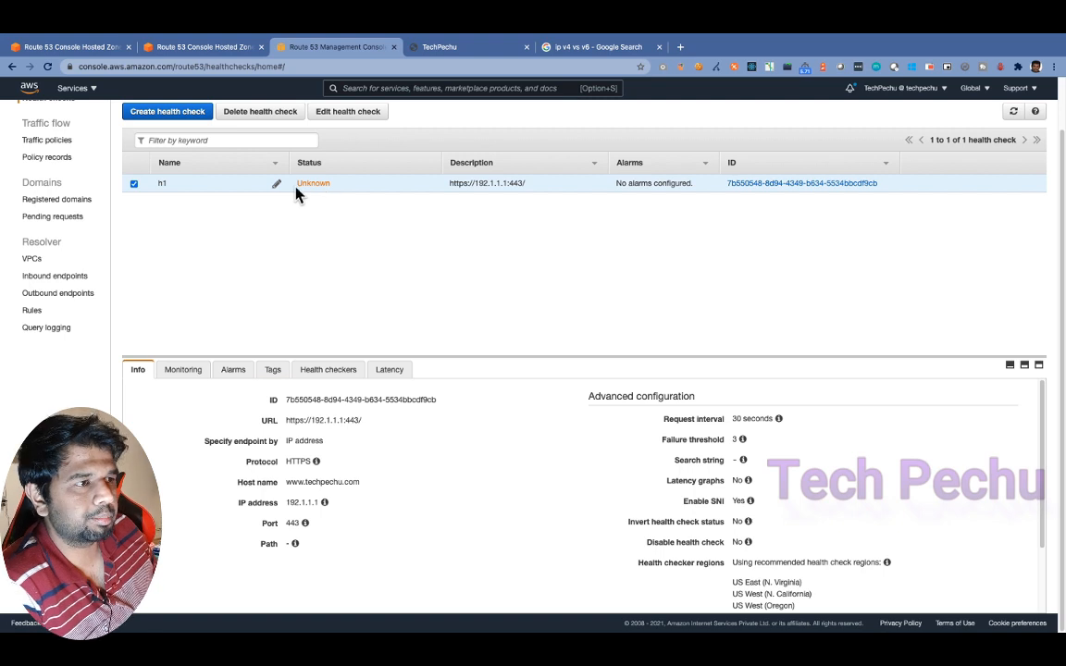
# - Return to the techpechu.com record creation form, reload it and enter fo as the record name
pyautogui.click(196, 50)
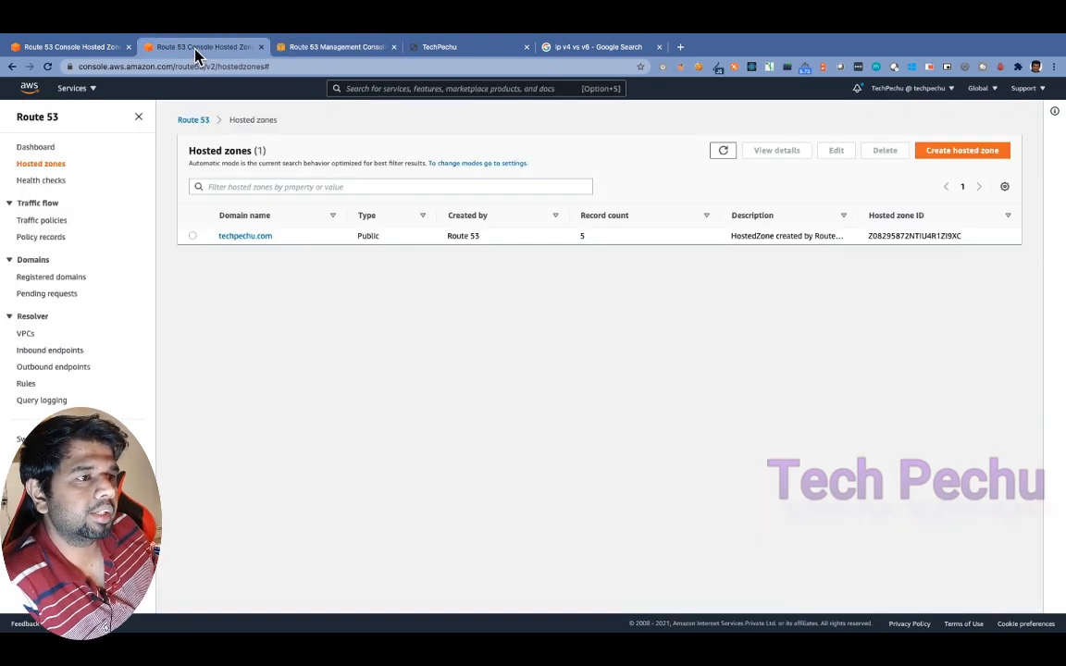
pyautogui.click(98, 52)
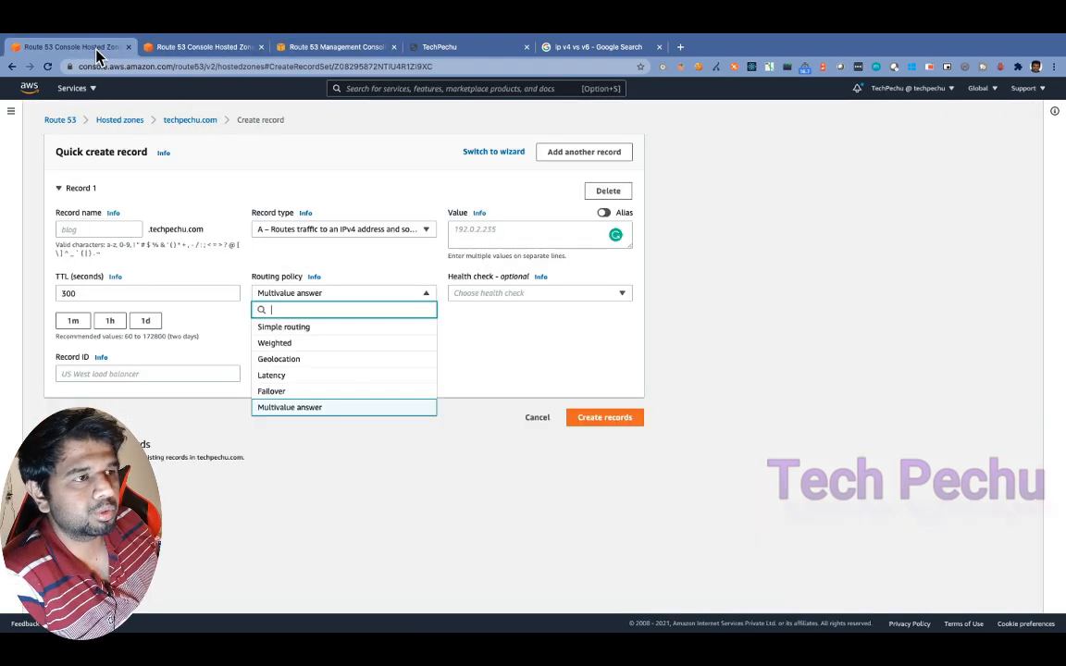
pyautogui.click(311, 431)
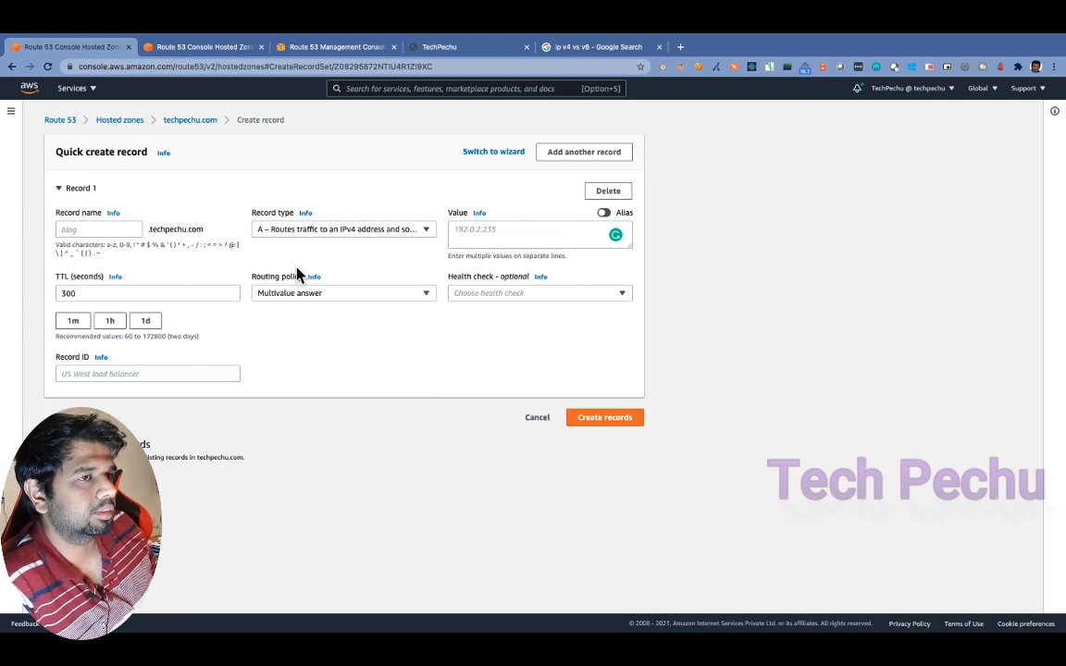
pyautogui.click(48, 66)
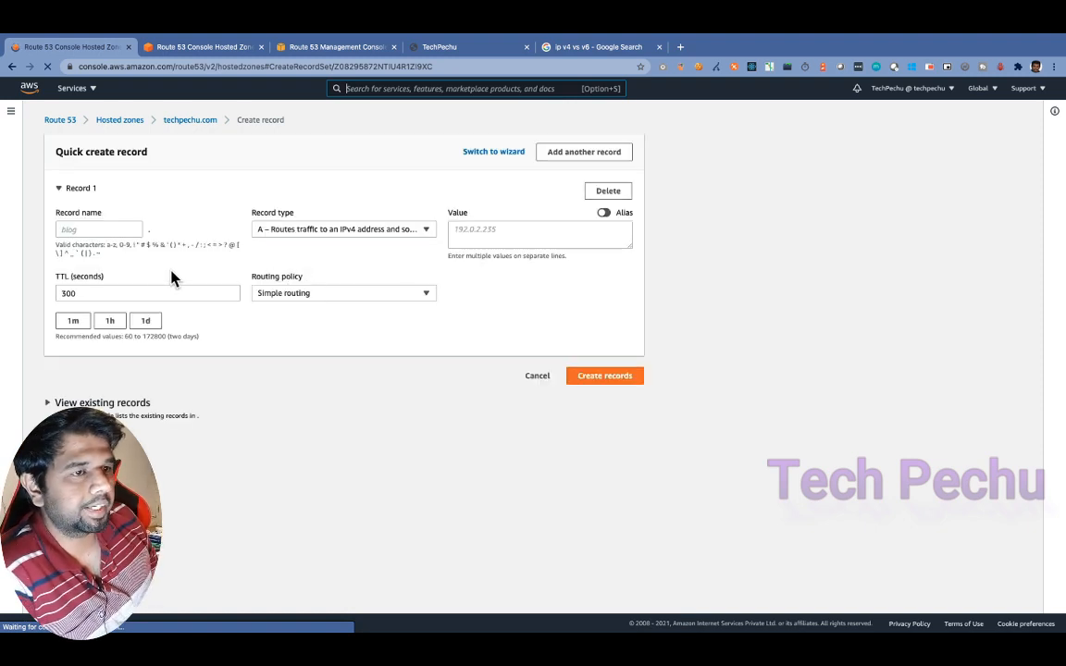
pyautogui.click(103, 229)
pyautogui.write('fo')
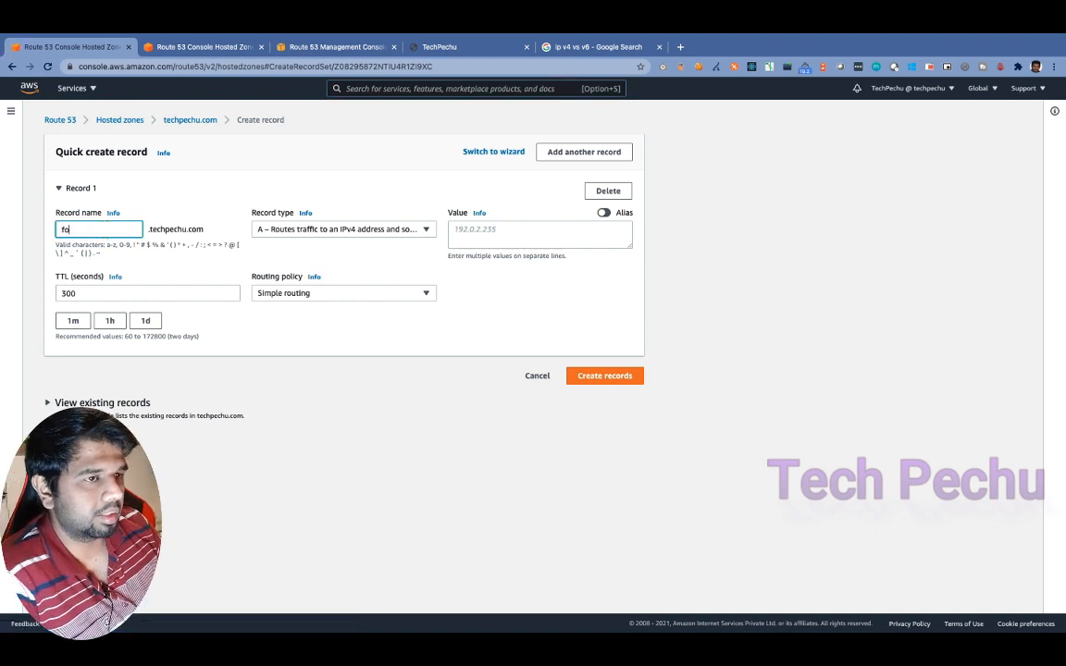
# - Set the fo record's routing policy to Failover and its failover record type to Primary
pyautogui.click(296, 309)
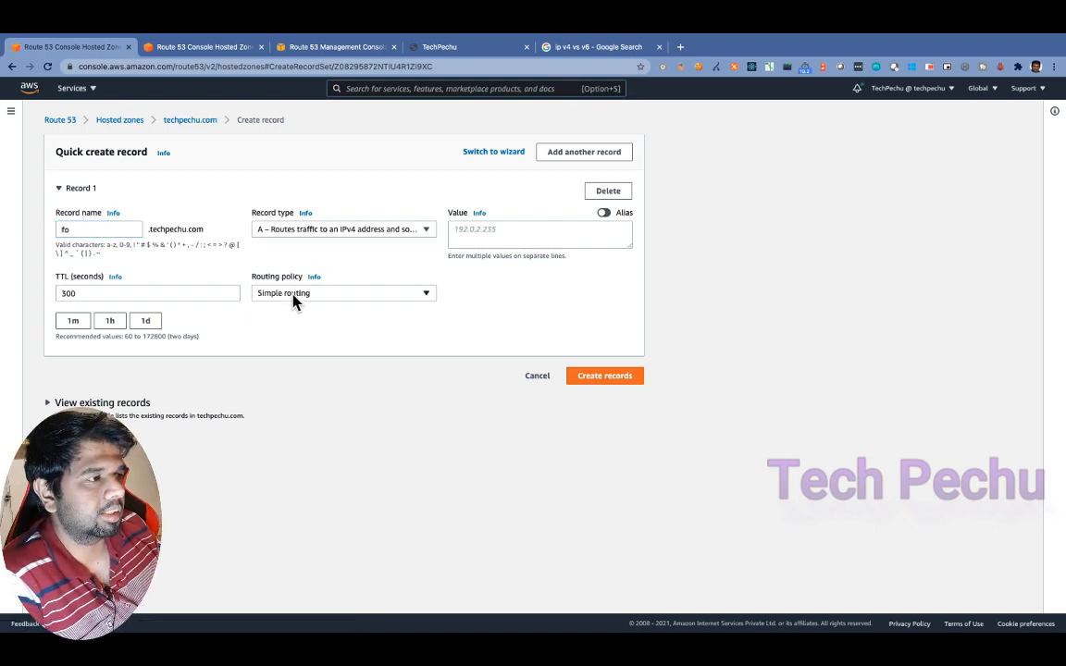
pyautogui.click(347, 294)
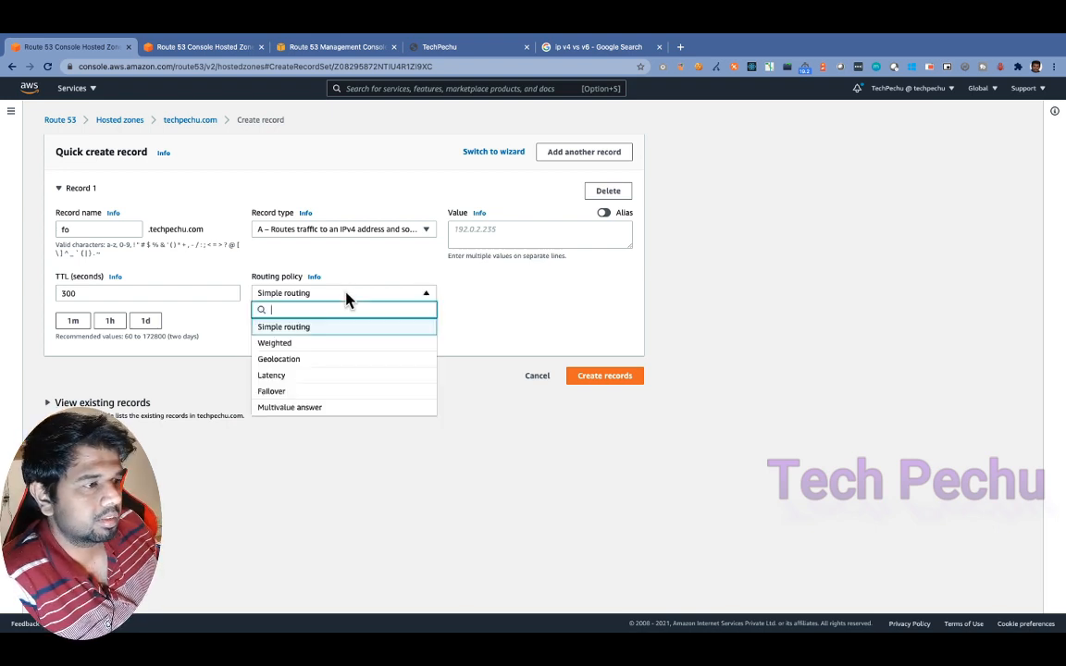
pyautogui.click(300, 396)
pyautogui.click(487, 294)
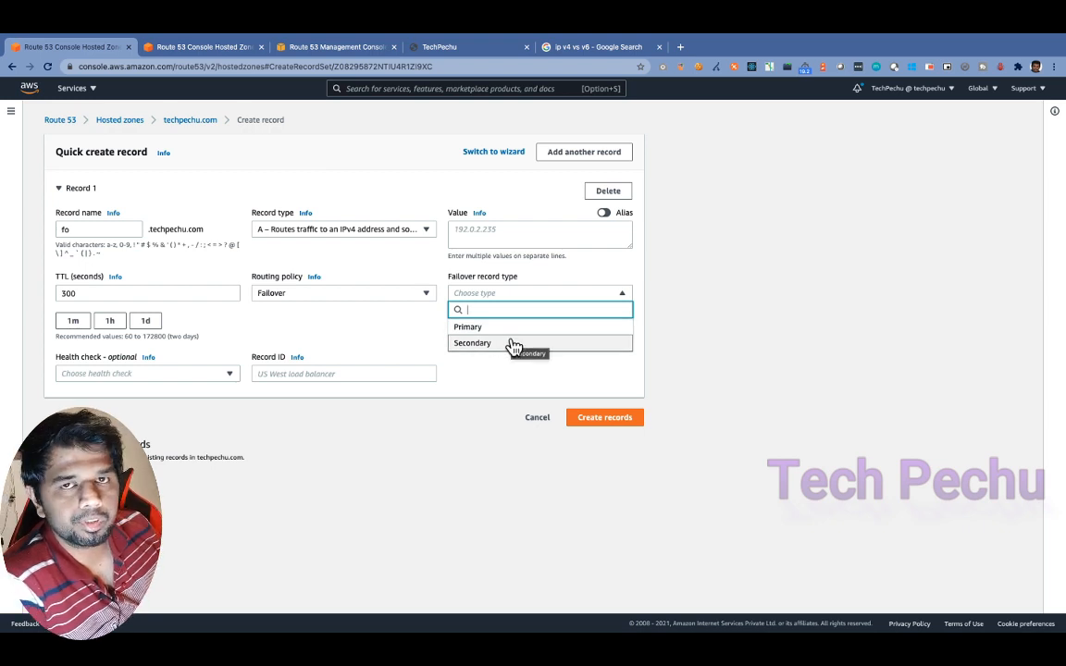
pyautogui.click(473, 346)
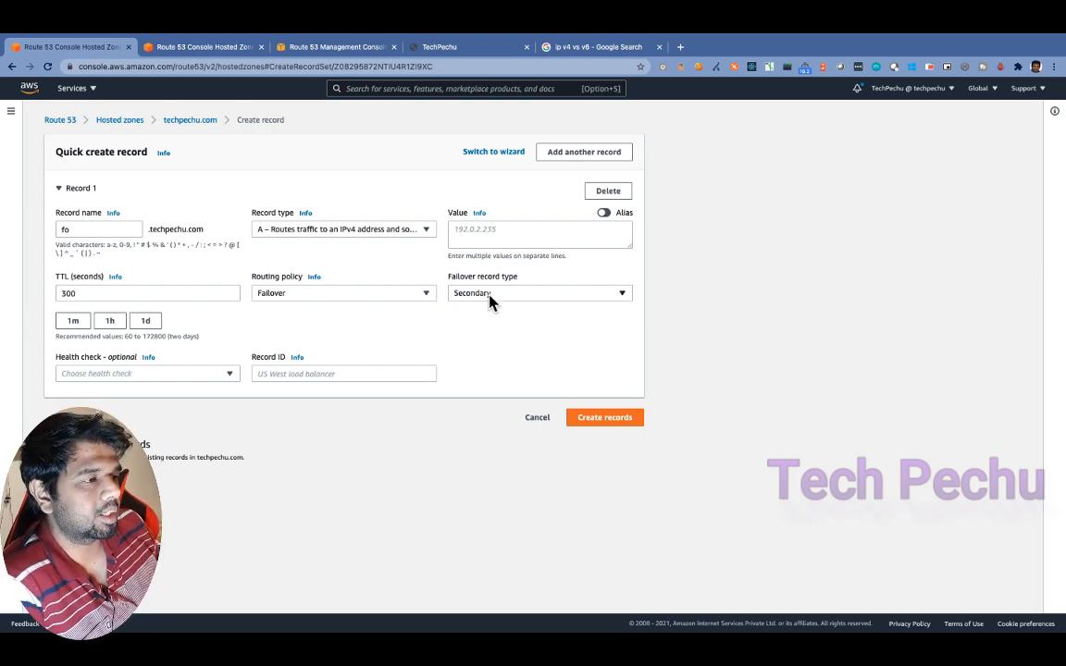
pyautogui.click(197, 375)
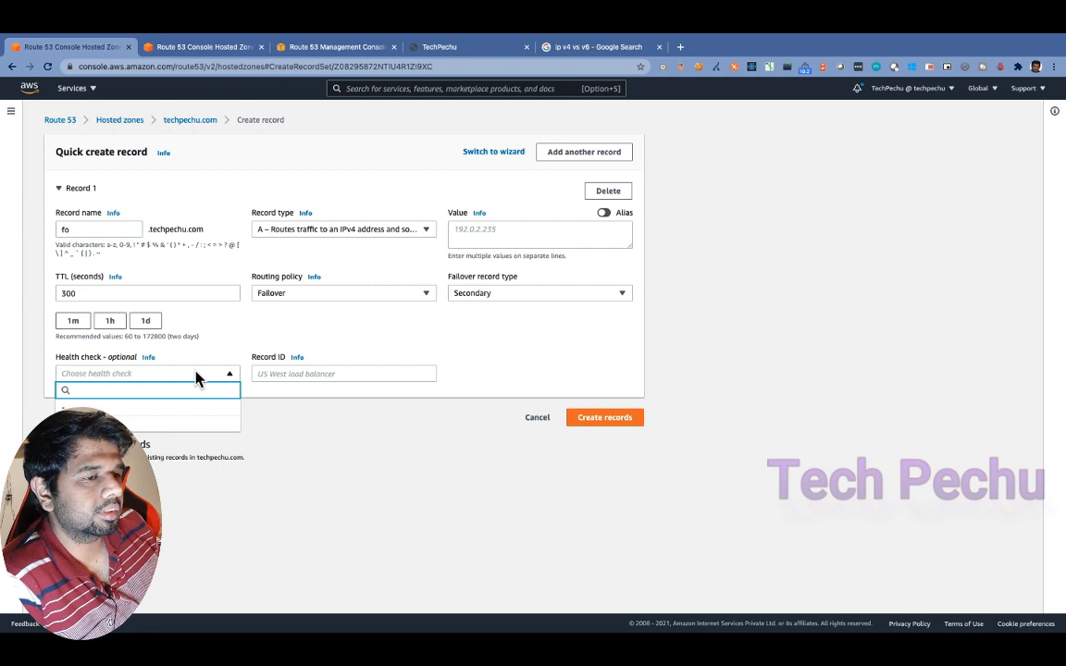
pyautogui.click(562, 348)
pyautogui.click(524, 293)
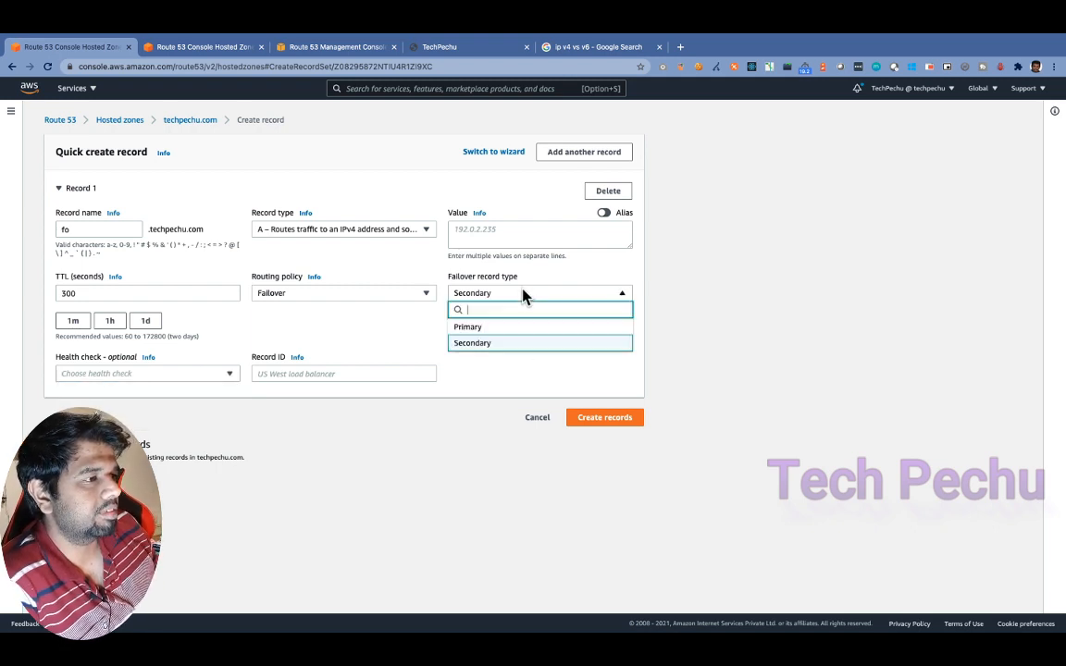
pyautogui.click(468, 329)
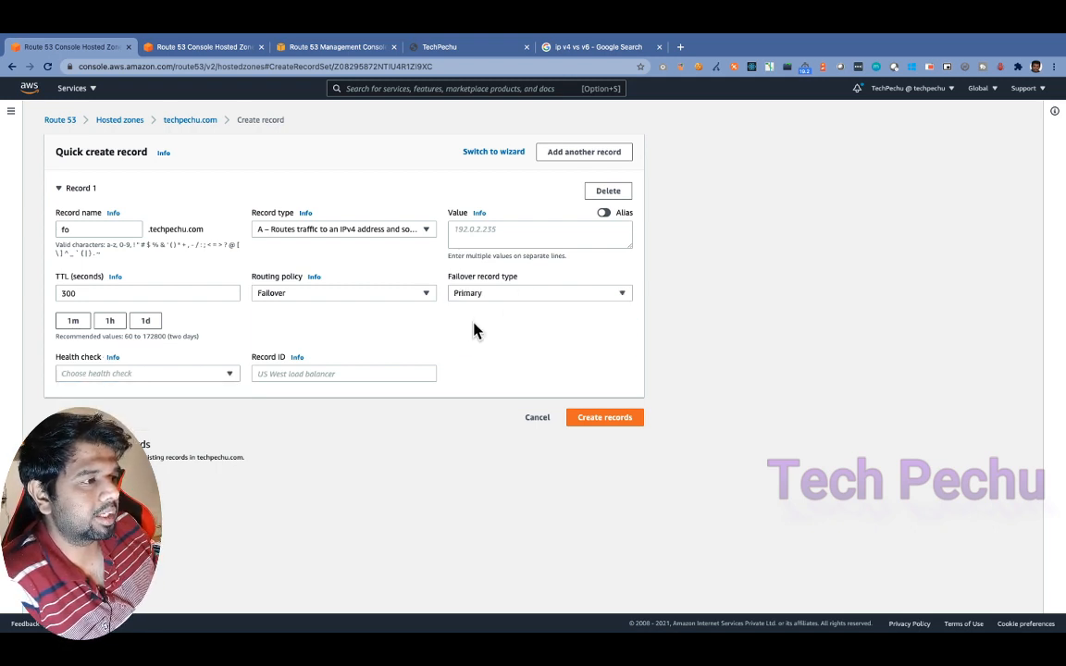
# - Assign the h1 health check to the primary failover record and enter hp as its record ID
pyautogui.click(204, 374)
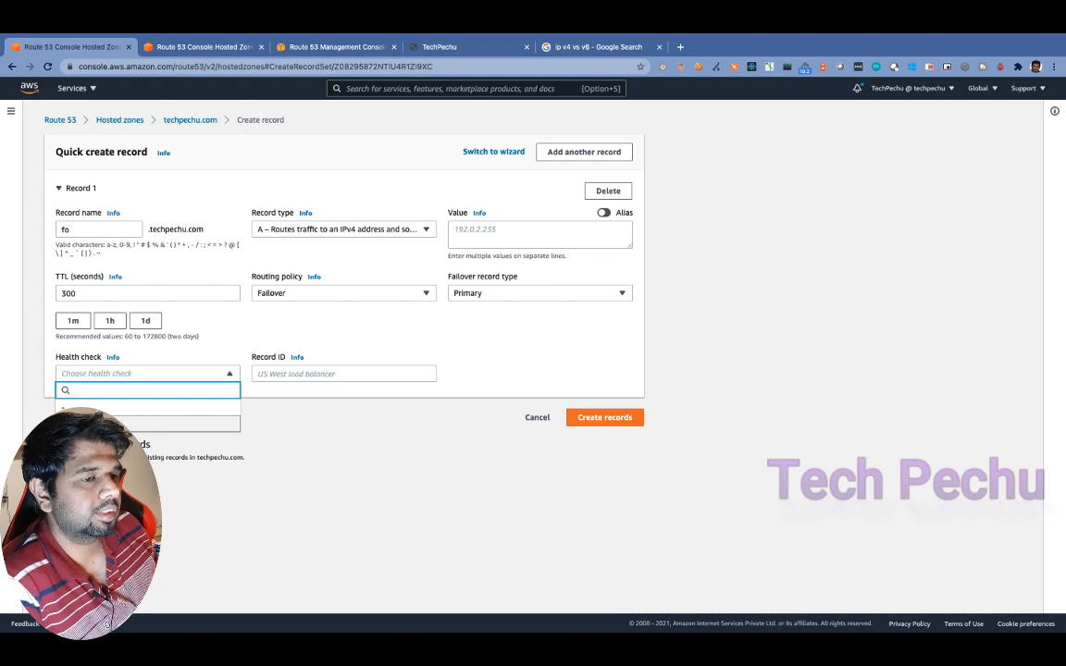
pyautogui.click(158, 409)
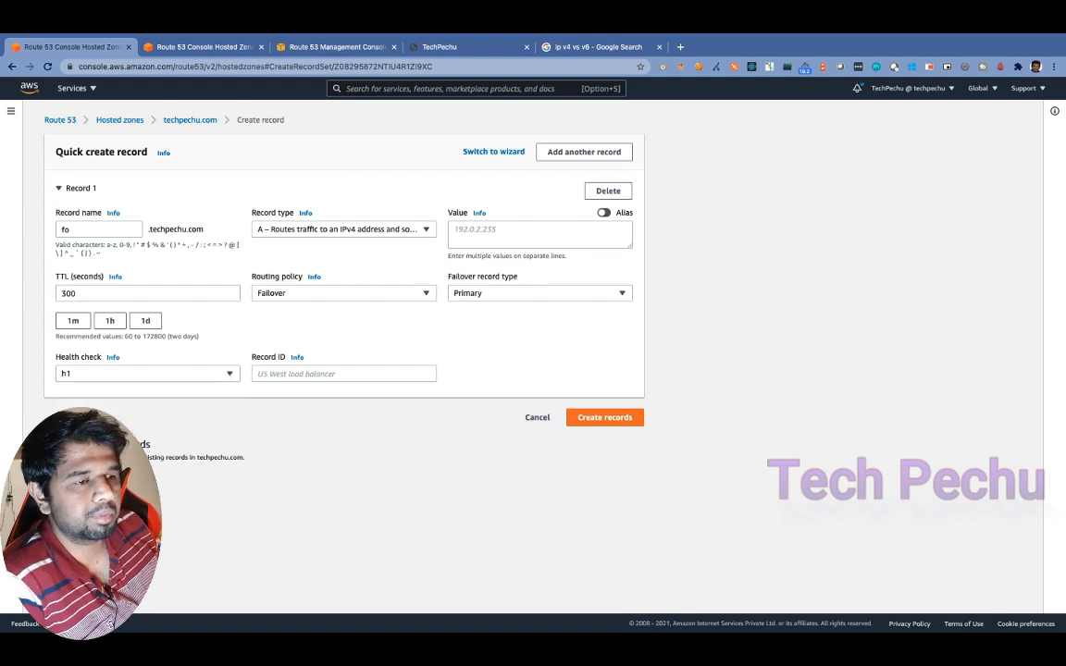
pyautogui.click(283, 373)
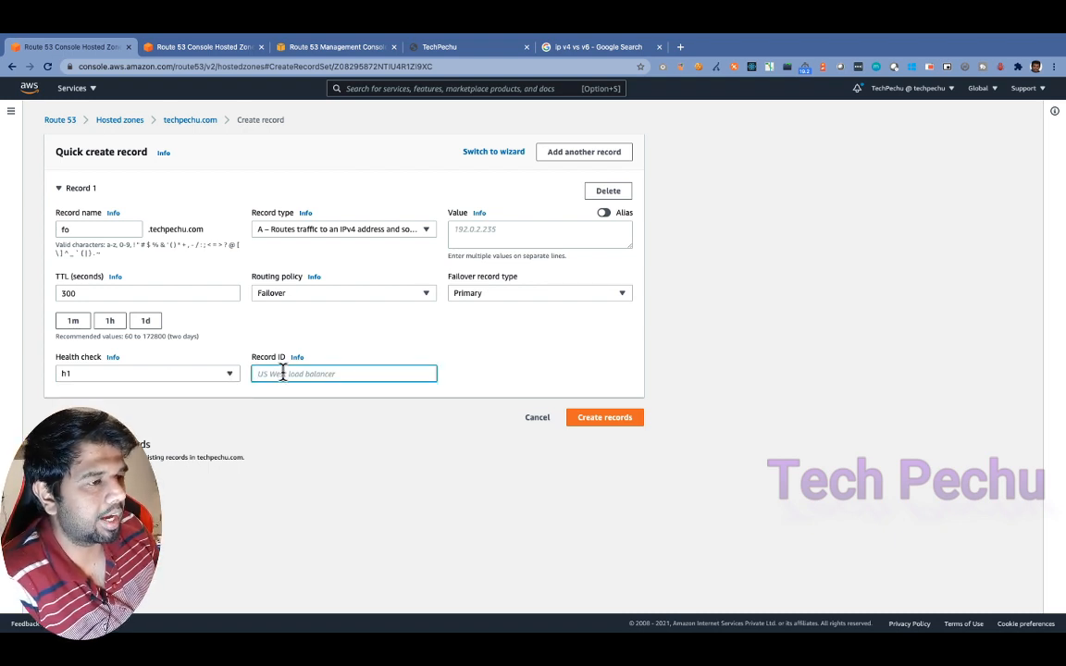
pyautogui.write('h')
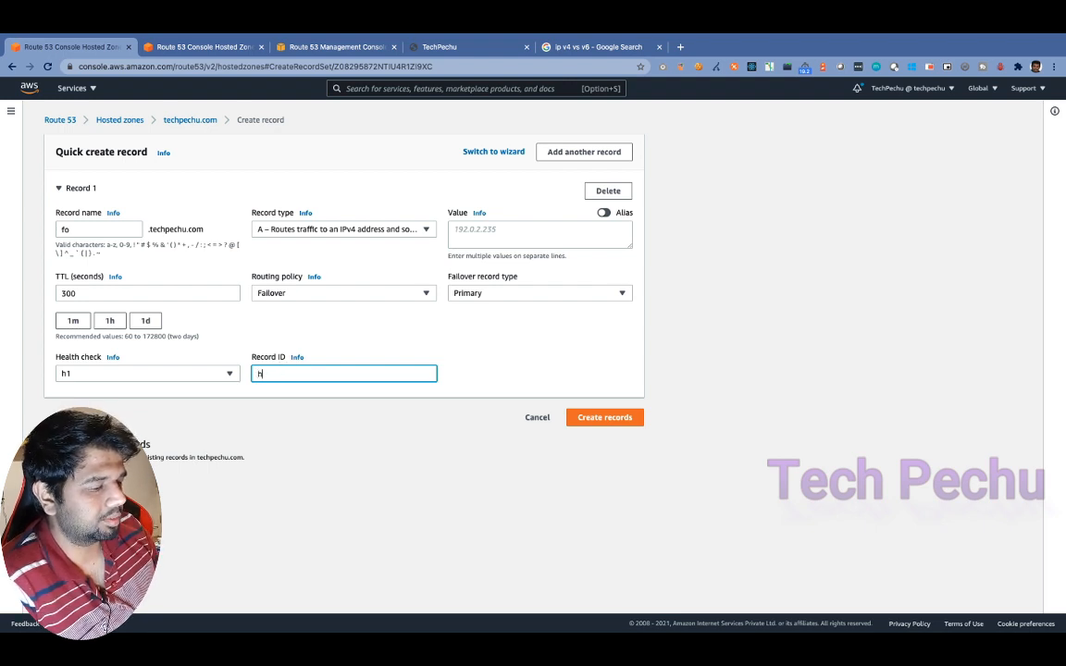
pyautogui.write('p')
# - Set the primary failover record's value to 192.1.1.1 and create the record
pyautogui.click(479, 228)
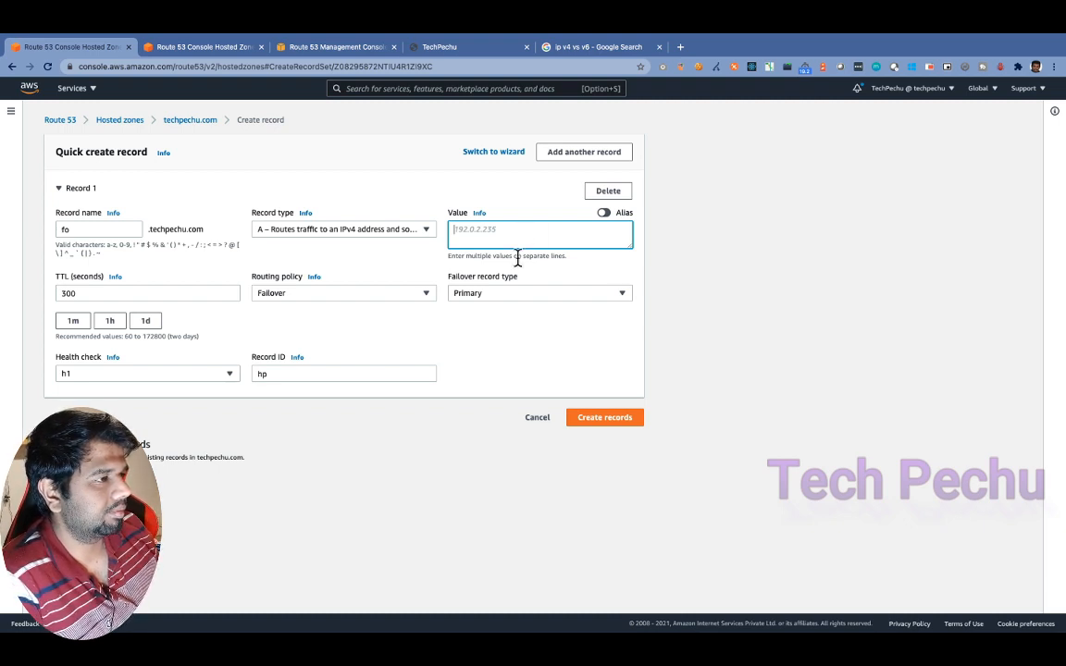
pyautogui.write('192.1.1')
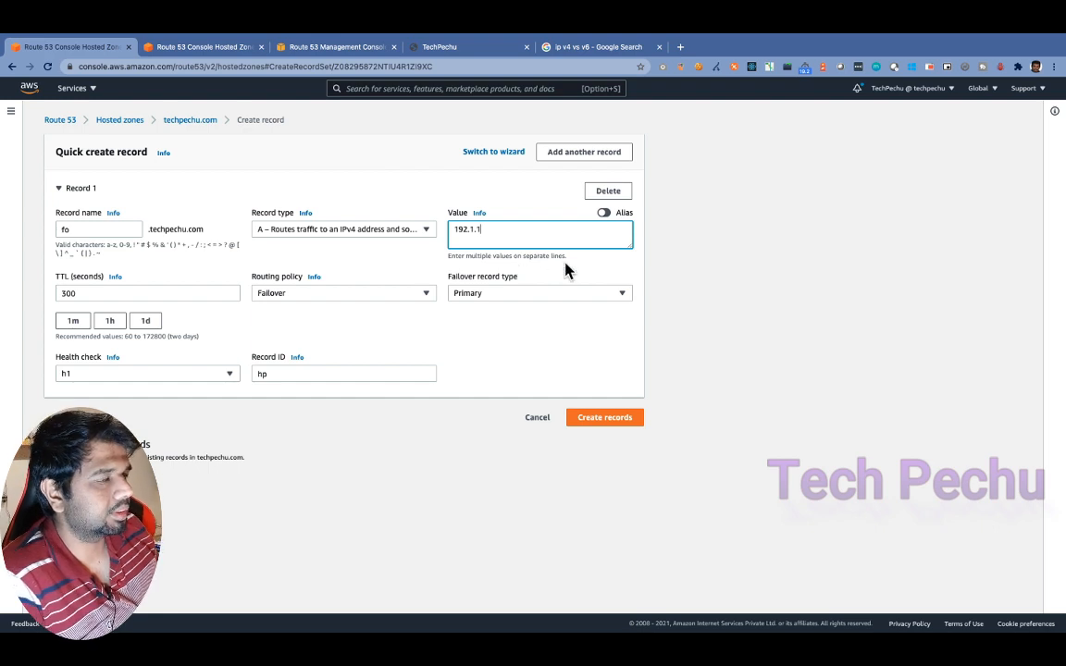
pyautogui.write('.1')
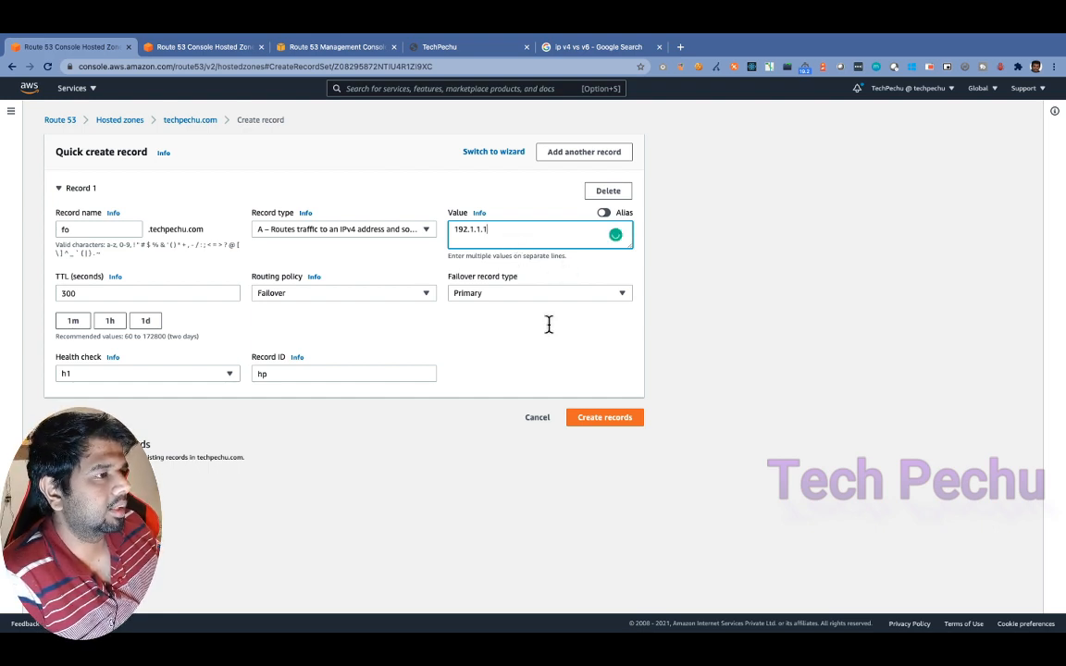
pyautogui.click(585, 421)
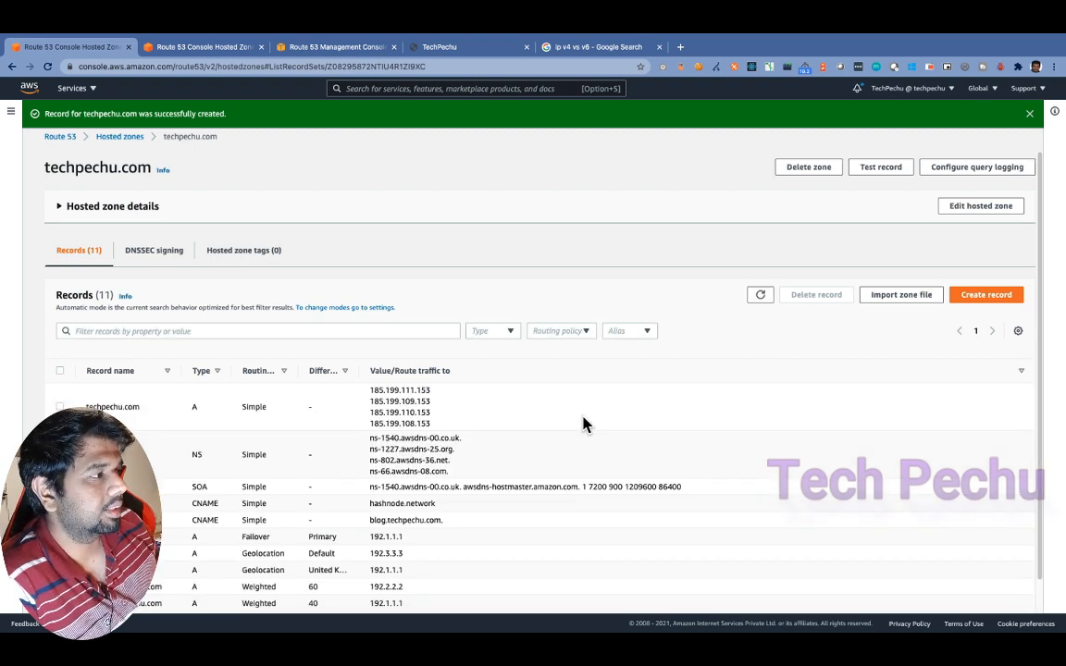
# - Start another A record in techpechu.com named fo with the value 192.2.2.2
pyautogui.scroll(-1, 532, 421)
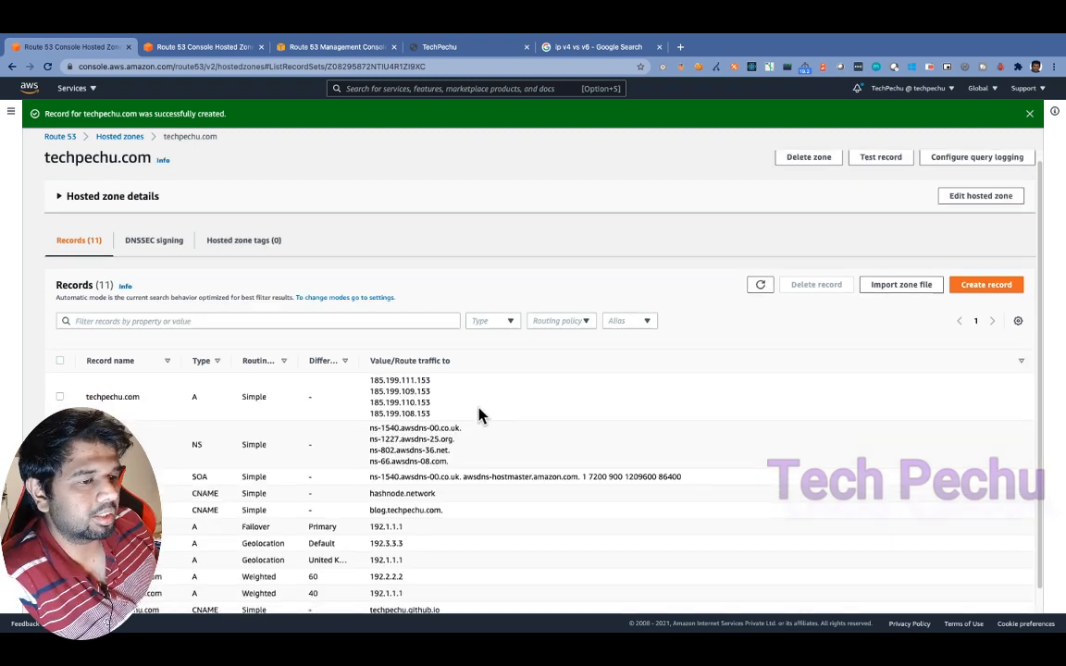
pyautogui.click(986, 295)
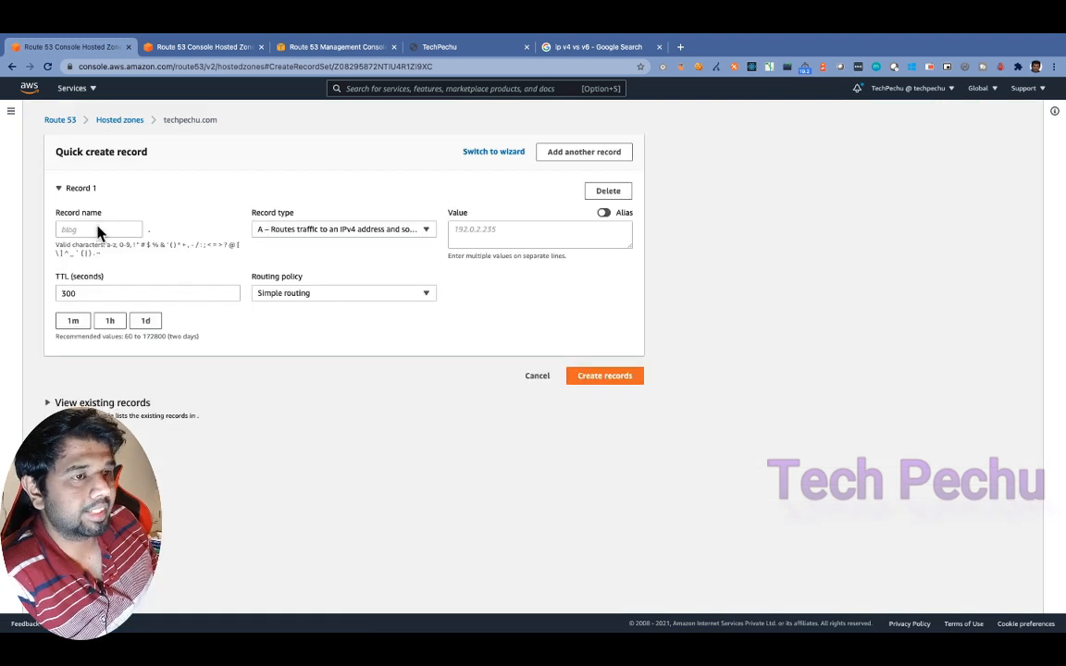
pyautogui.click(120, 229)
pyautogui.write('fo')
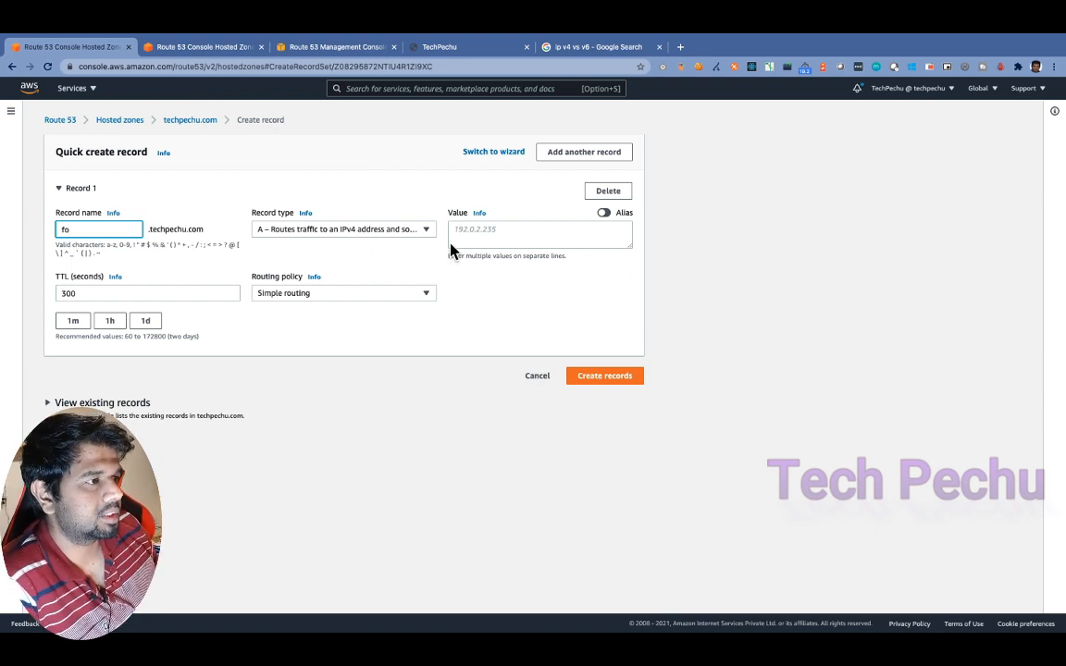
pyautogui.click(482, 233)
pyautogui.write('192.')
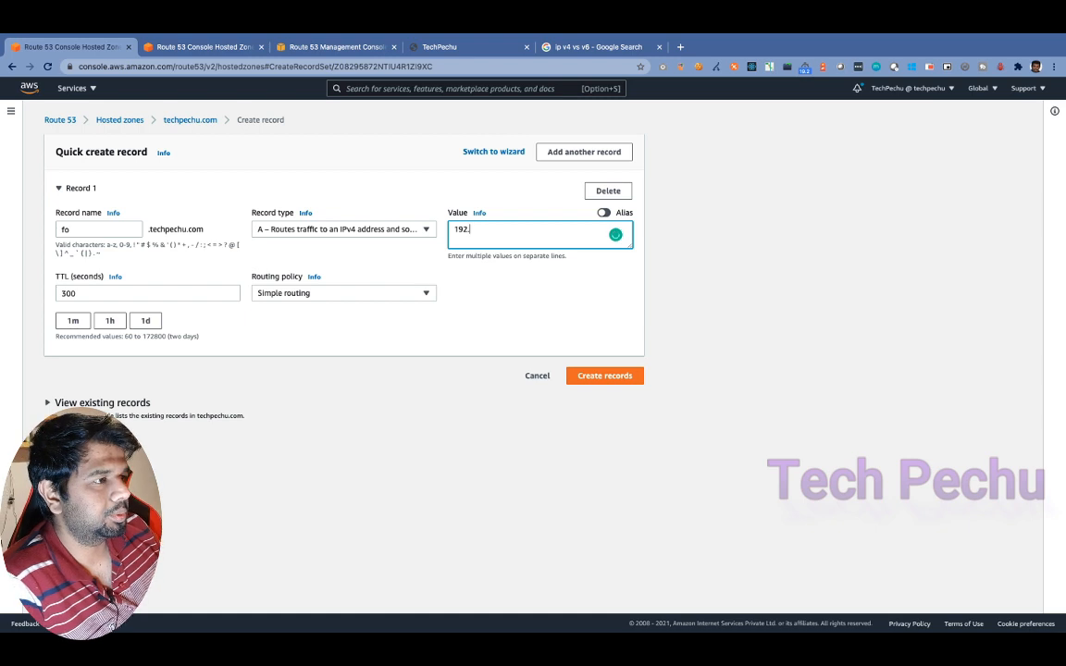
pyautogui.write('2.2.2')
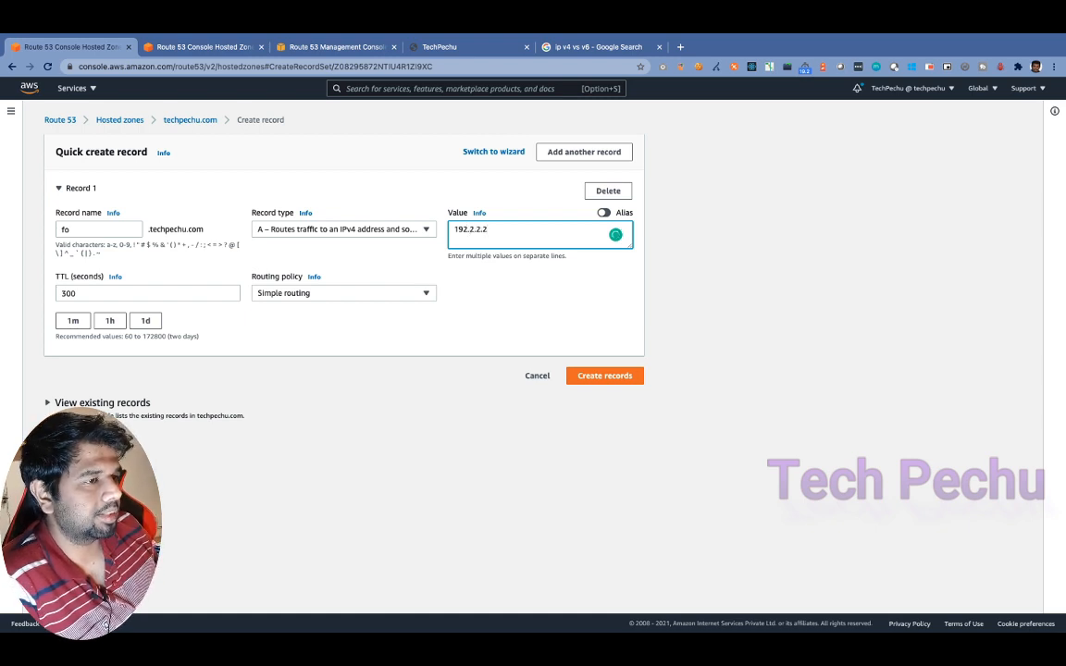
# - Give the second fo record Failover routing with record type Secondary and a TTL of 30 seconds
pyautogui.click(352, 295)
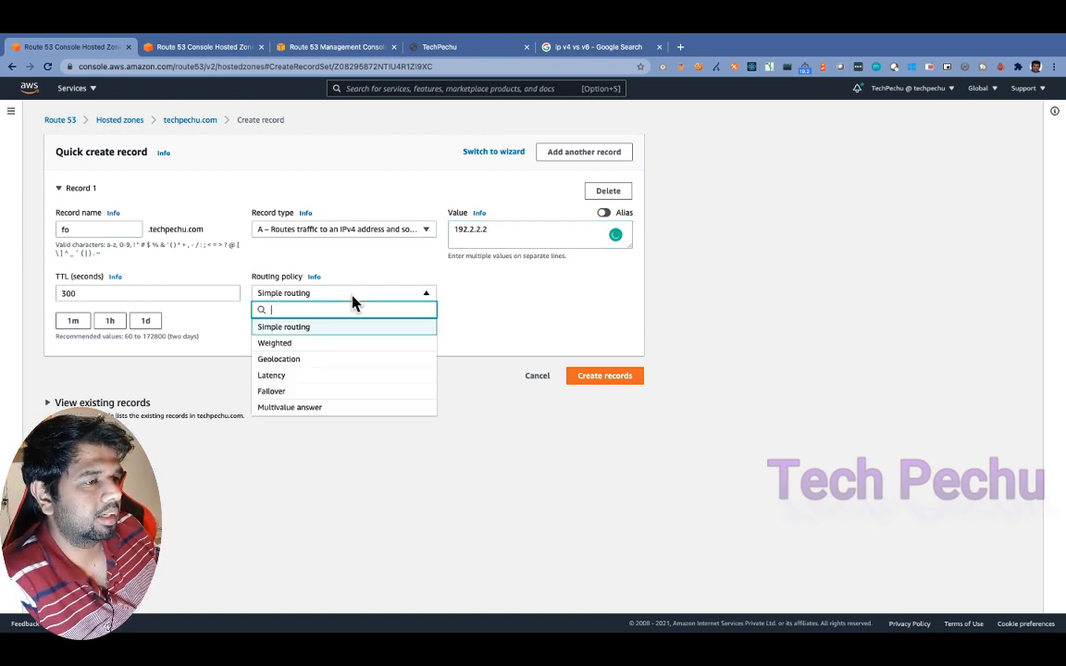
pyautogui.click(277, 392)
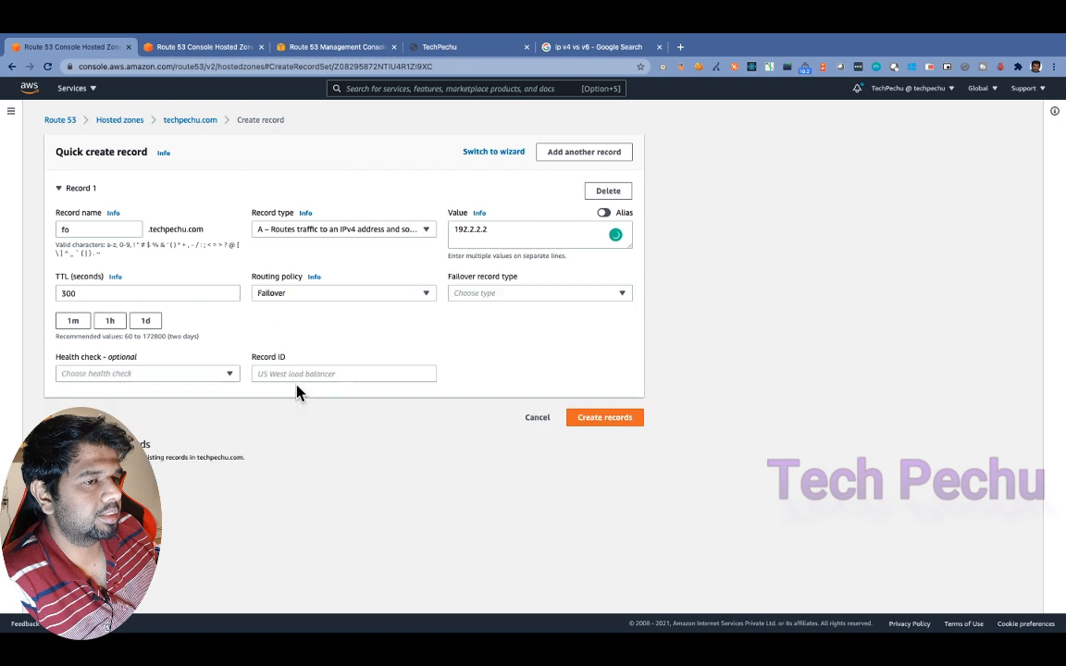
pyautogui.click(464, 293)
pyautogui.click(469, 343)
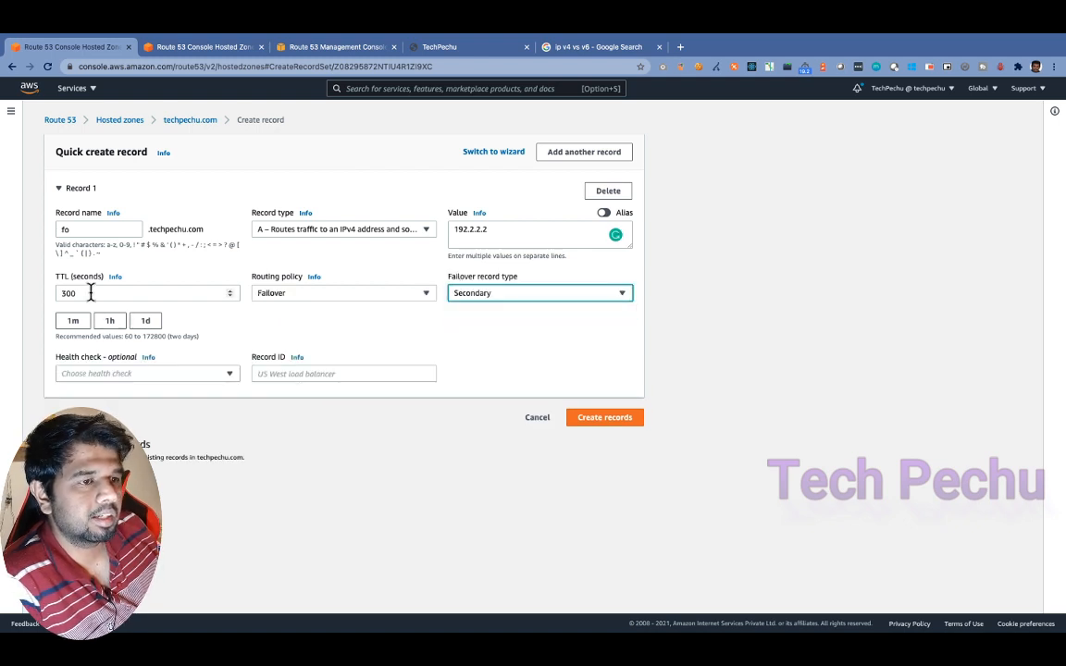
pyautogui.click(93, 294)
pyautogui.press('BackSpace')
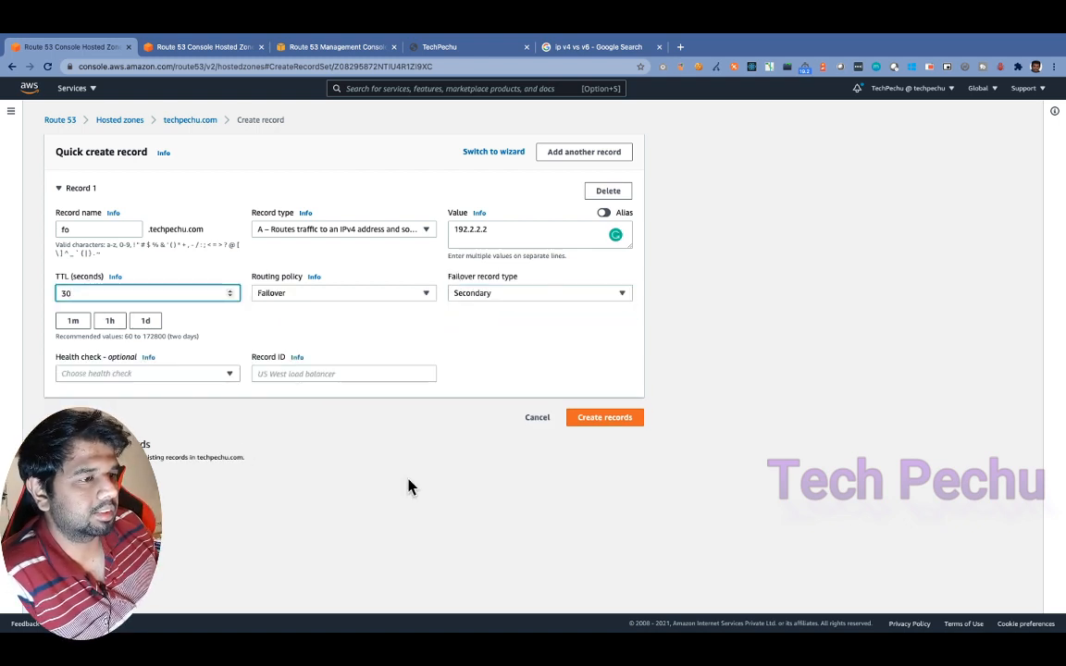
# - Leave the secondary record without a health check, enter hs as its record ID and create it
pyautogui.click(130, 375)
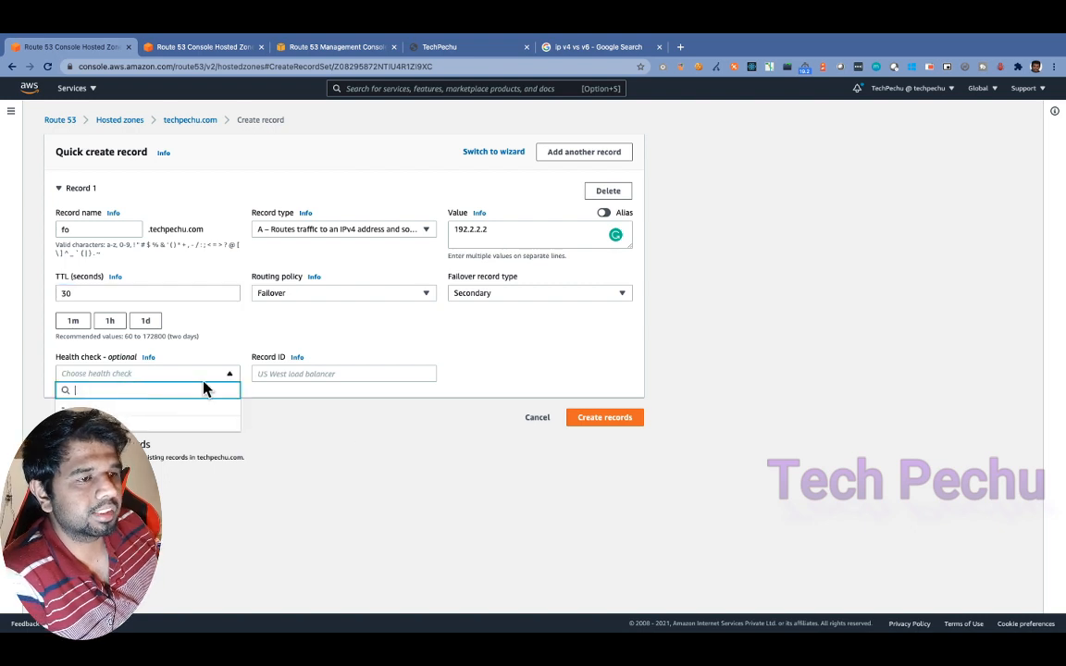
pyautogui.click(332, 396)
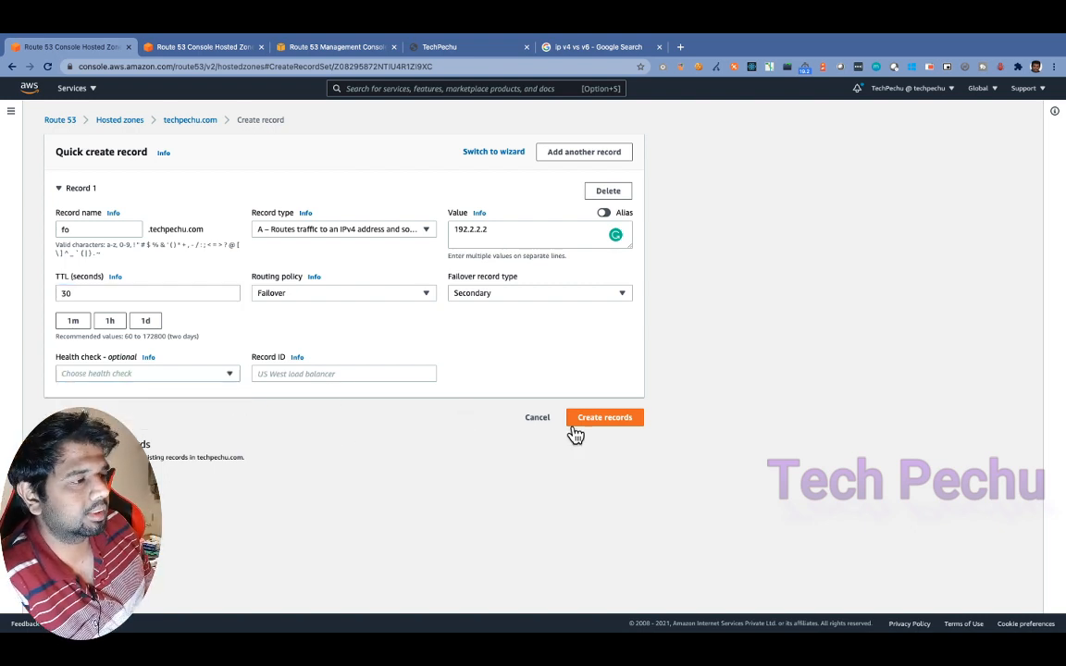
pyautogui.click(373, 373)
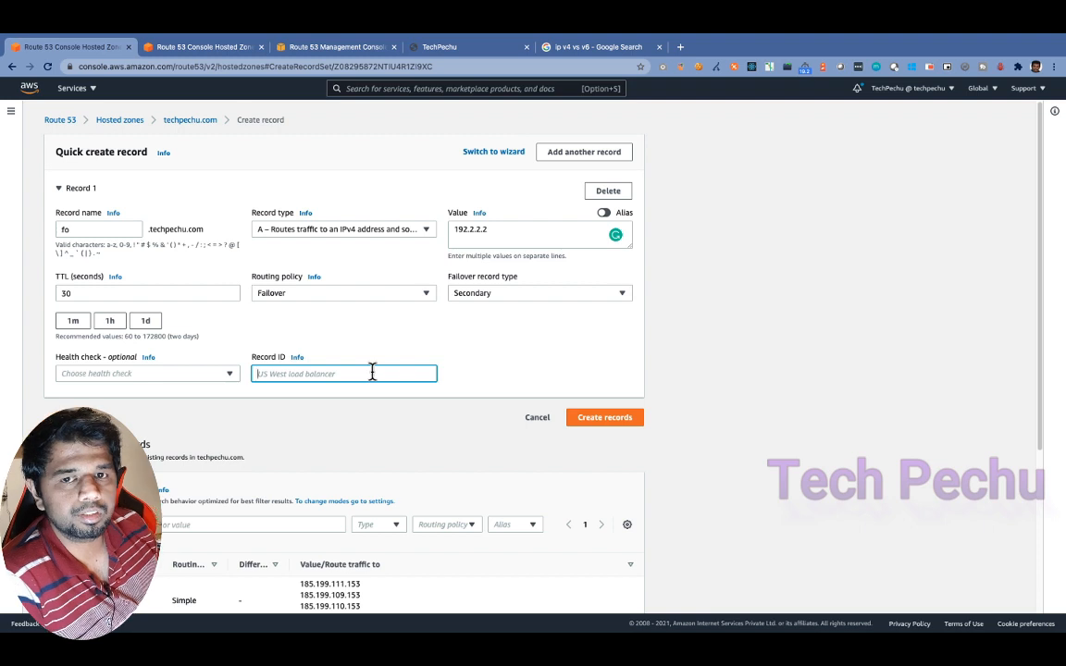
pyautogui.write('hs')
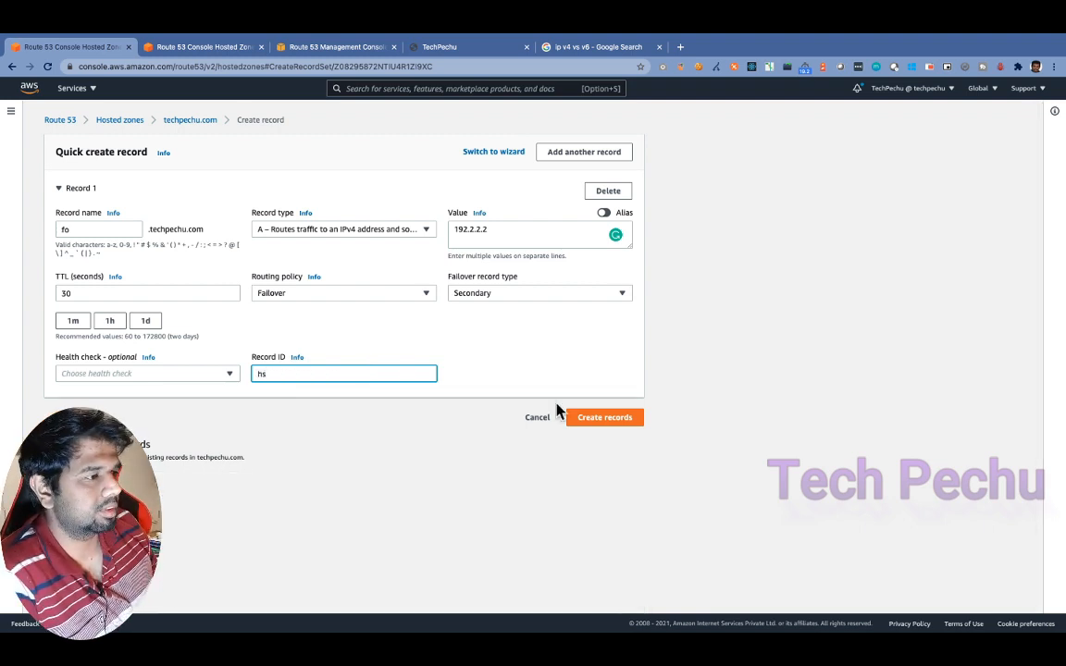
pyautogui.click(606, 420)
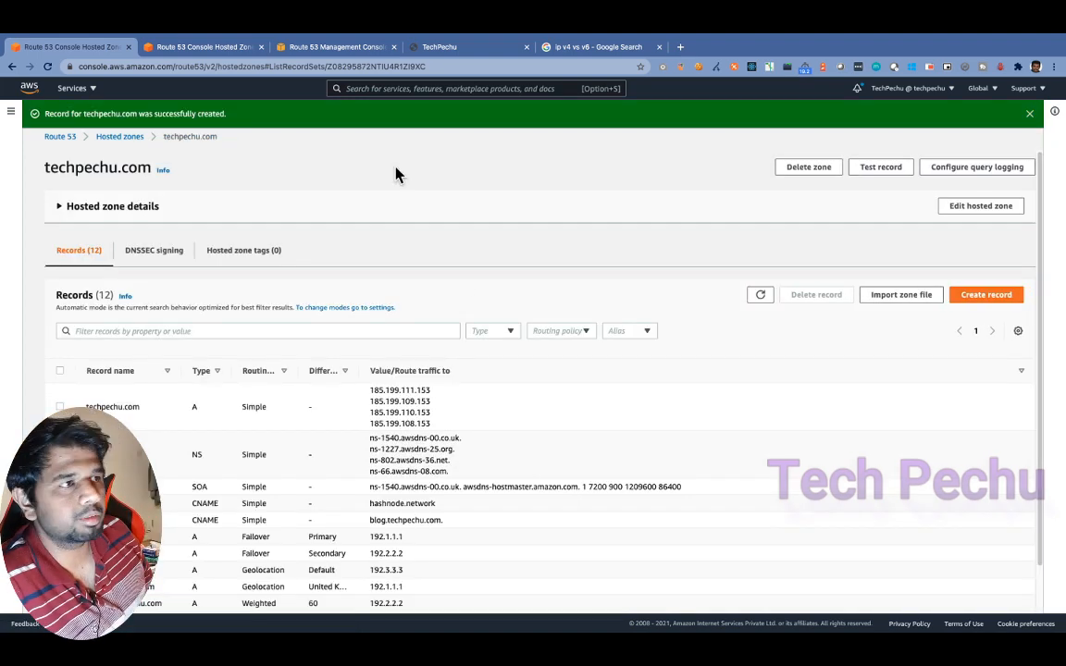
# - Reload the Route 53 health checks list and check the current status of health check h1
pyautogui.click(356, 47)
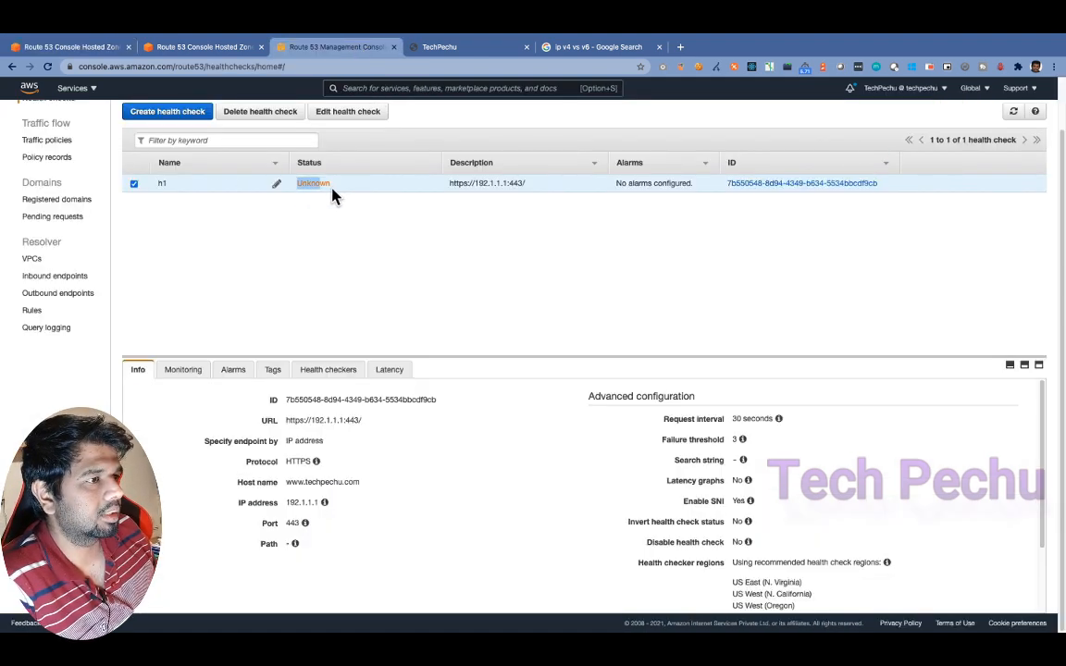
pyautogui.moveTo(332, 189); pyautogui.dragTo(354, 224)
pyautogui.click(357, 225)
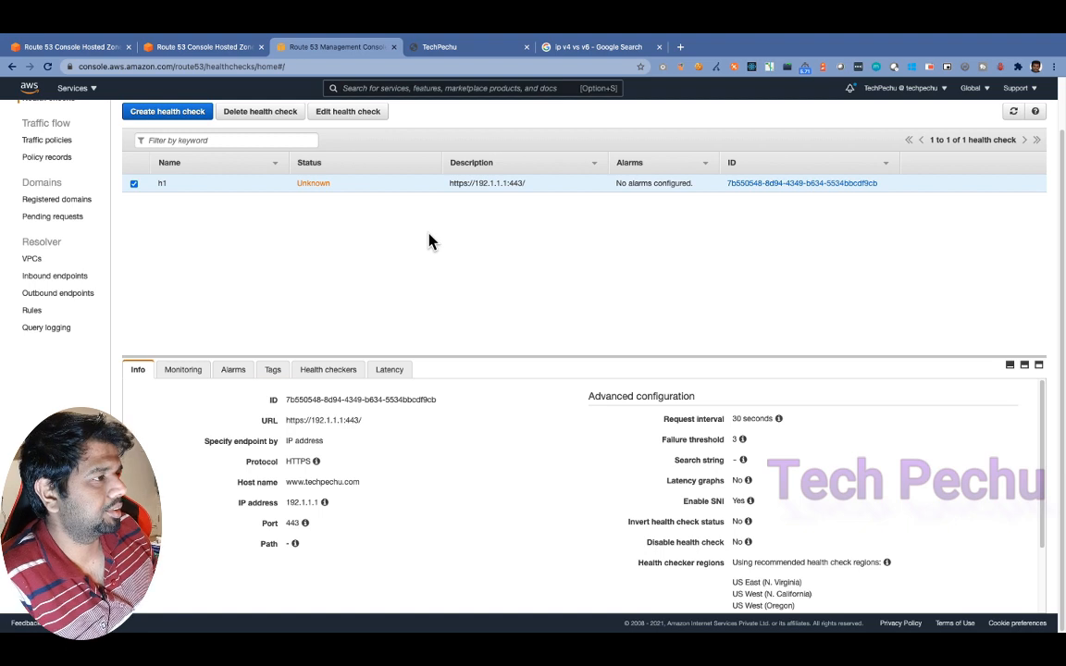
pyautogui.click(43, 64)
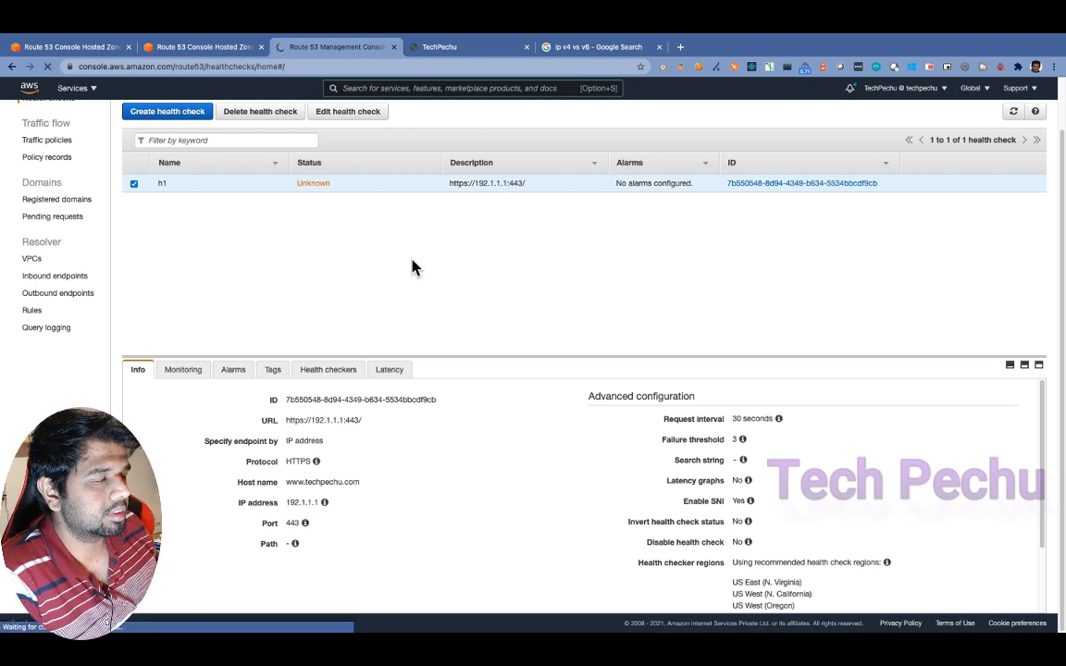
pyautogui.moveTo(388, 184); pyautogui.dragTo(417, 182)
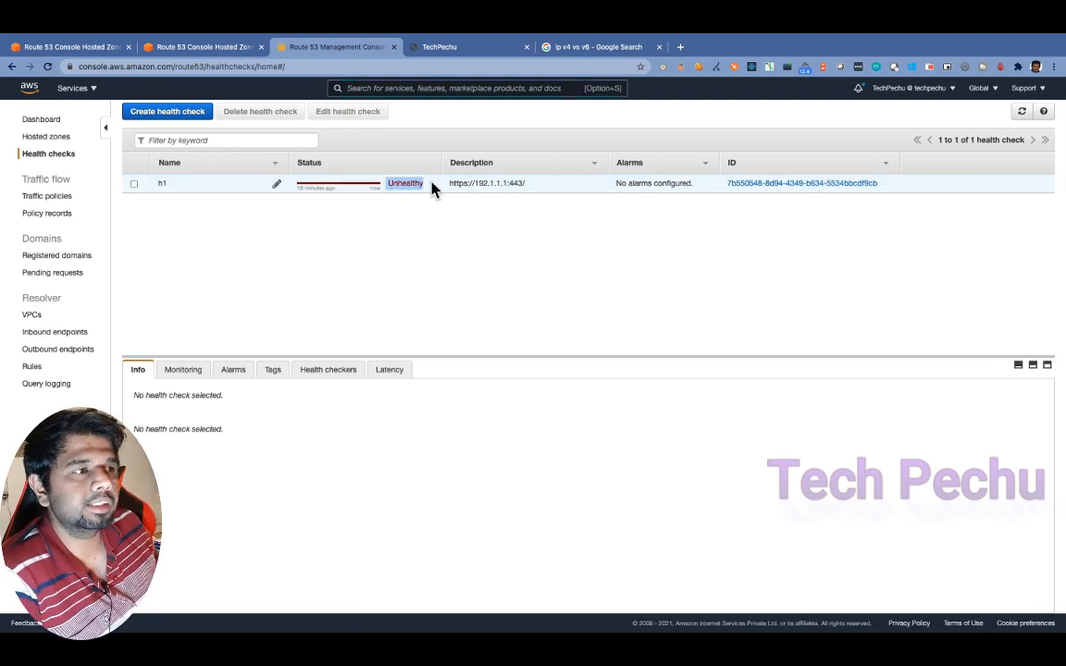
pyautogui.click(316, 177)
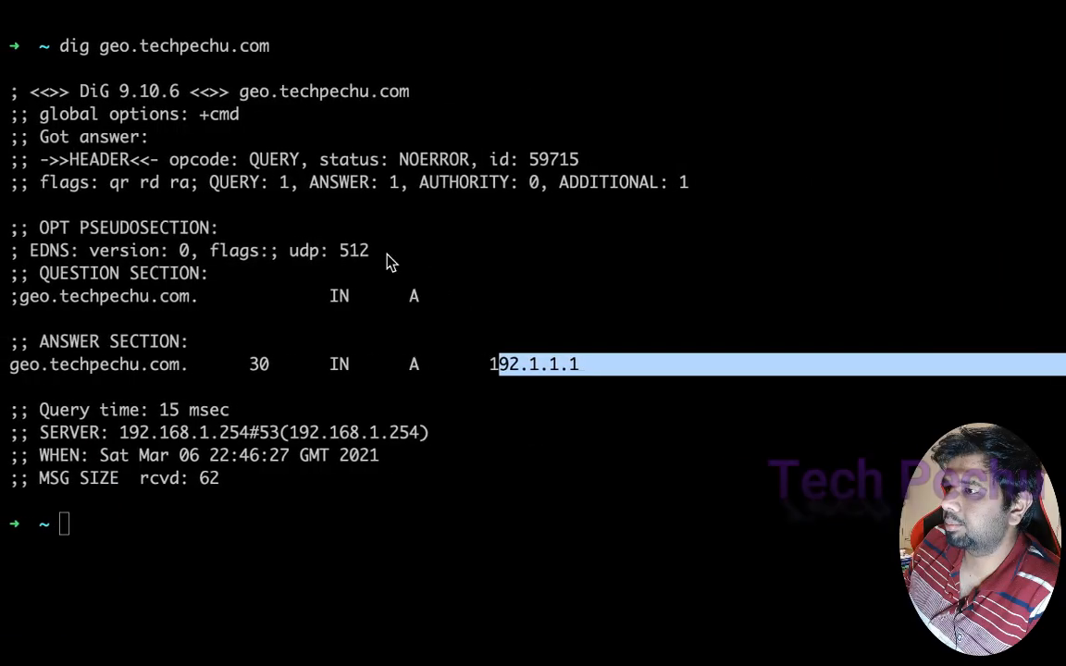
# - Run dig fo.techpechu.com in the terminal and examine the address in the answer section
pyautogui.write('d')
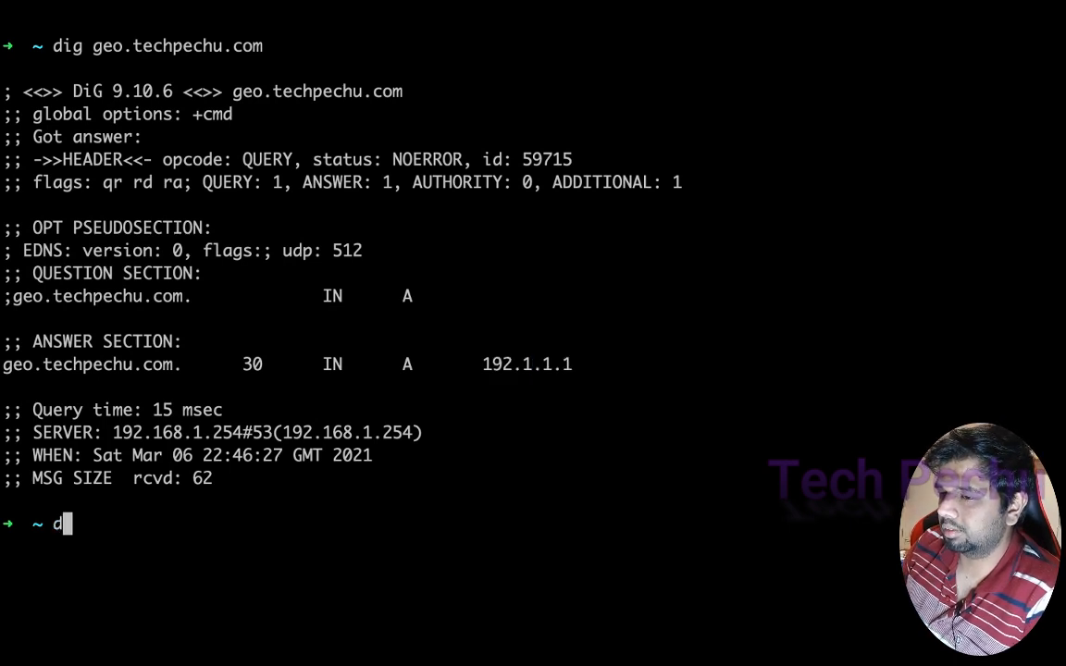
pyautogui.write('ig fo')
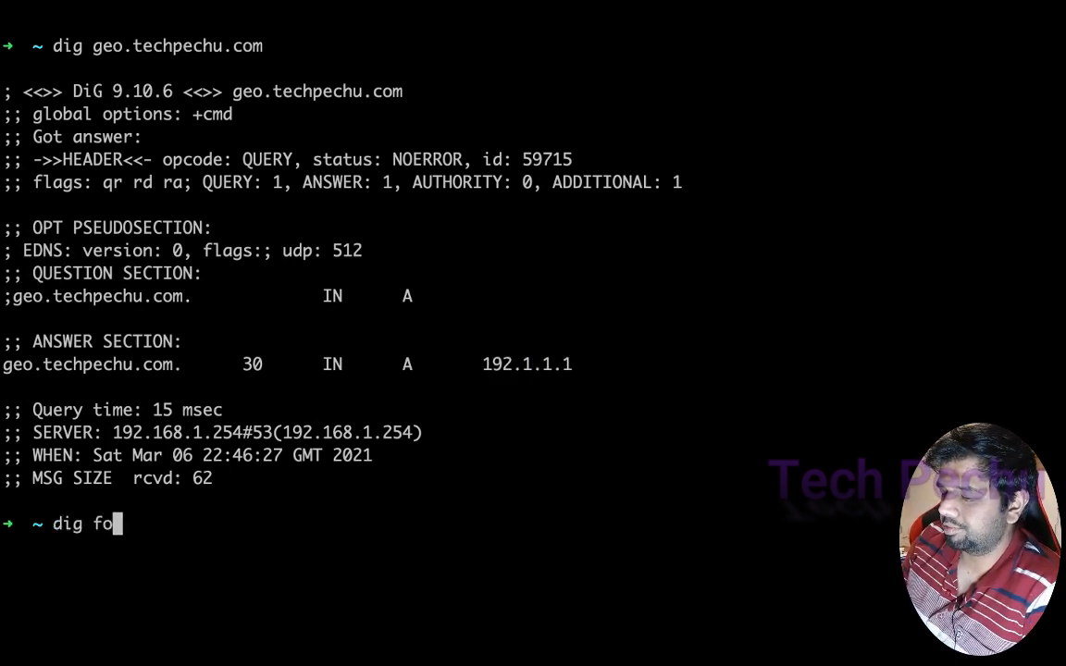
pyautogui.write('.techpe')
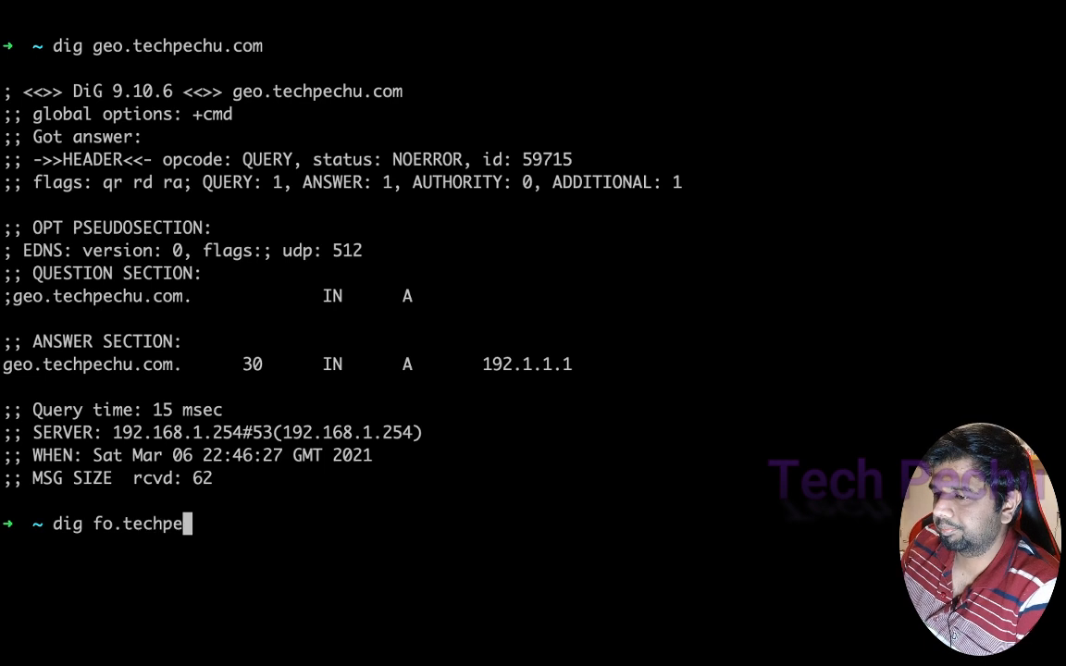
pyautogui.write('chu.com')
pyautogui.press('Return')
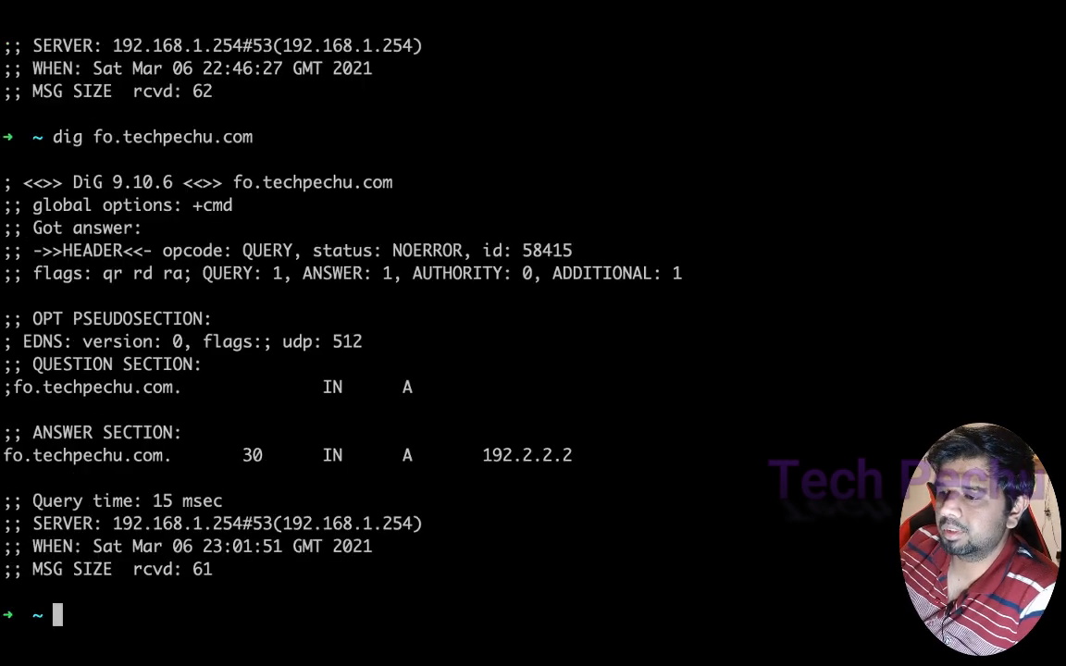
pyautogui.moveTo(484, 455); pyautogui.dragTo(586, 455)
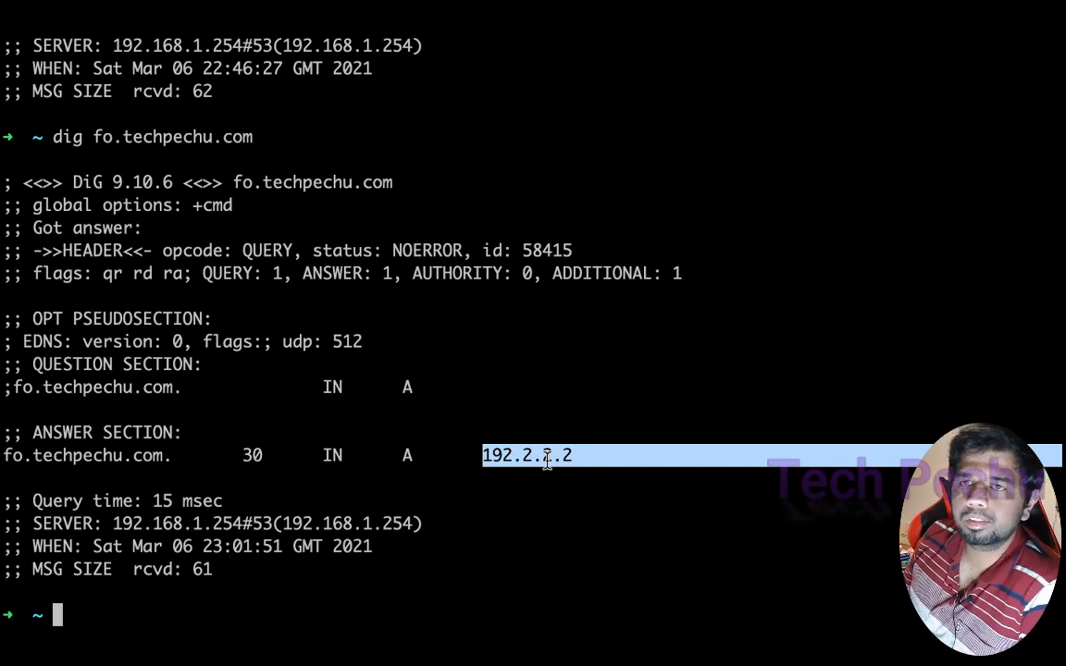
pyautogui.hotkey('ctrl', 'Left')
pyautogui.hotkey('ctrl', 'Right')
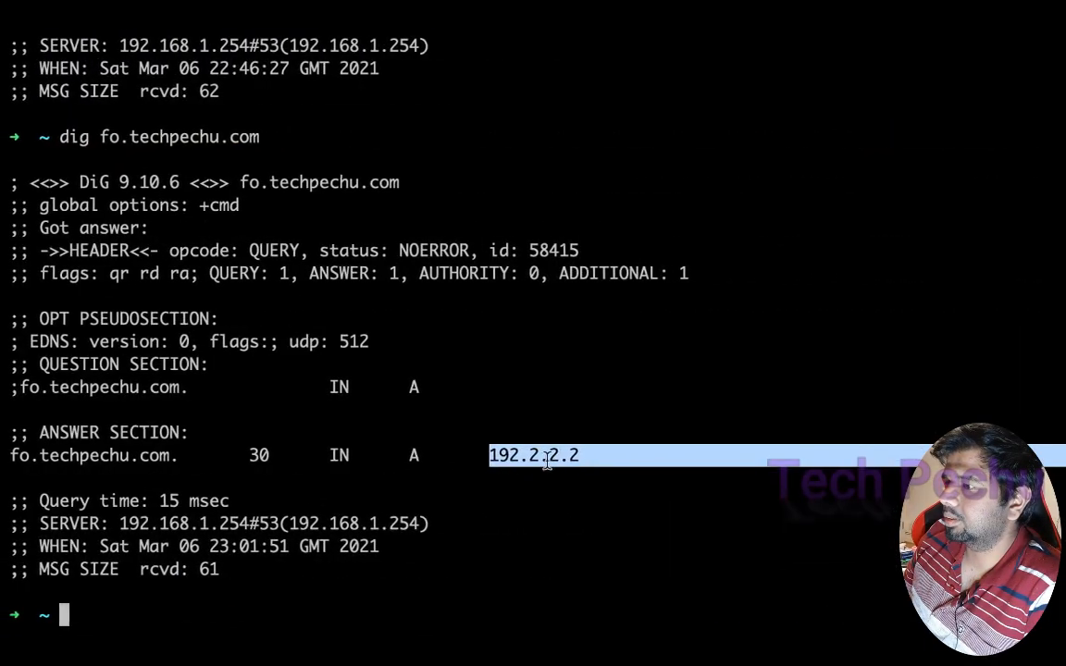
# - Return to the browser, open the techpechu.com hosted zone and start a new A record named mv
pyautogui.hotkey('ctrl', 'Left')
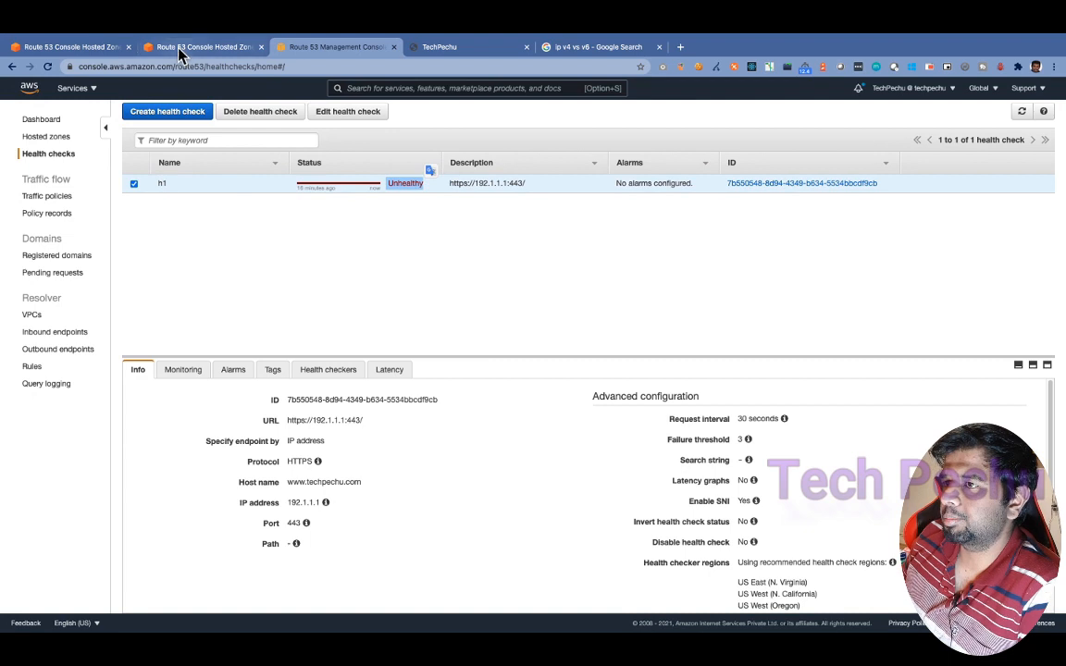
pyautogui.click(179, 52)
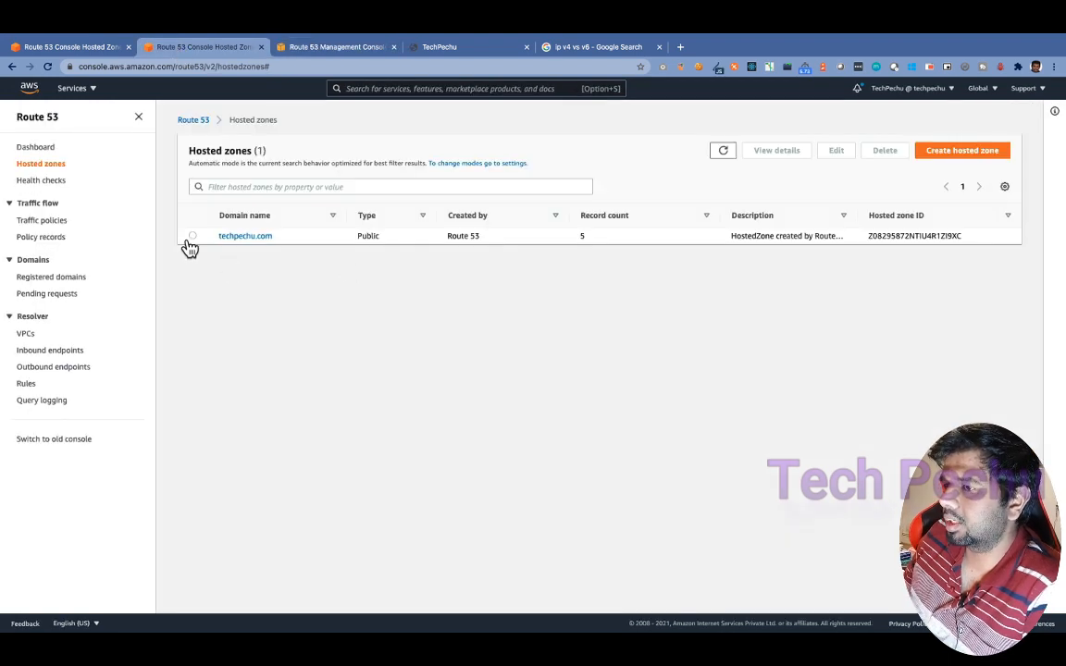
pyautogui.click(253, 237)
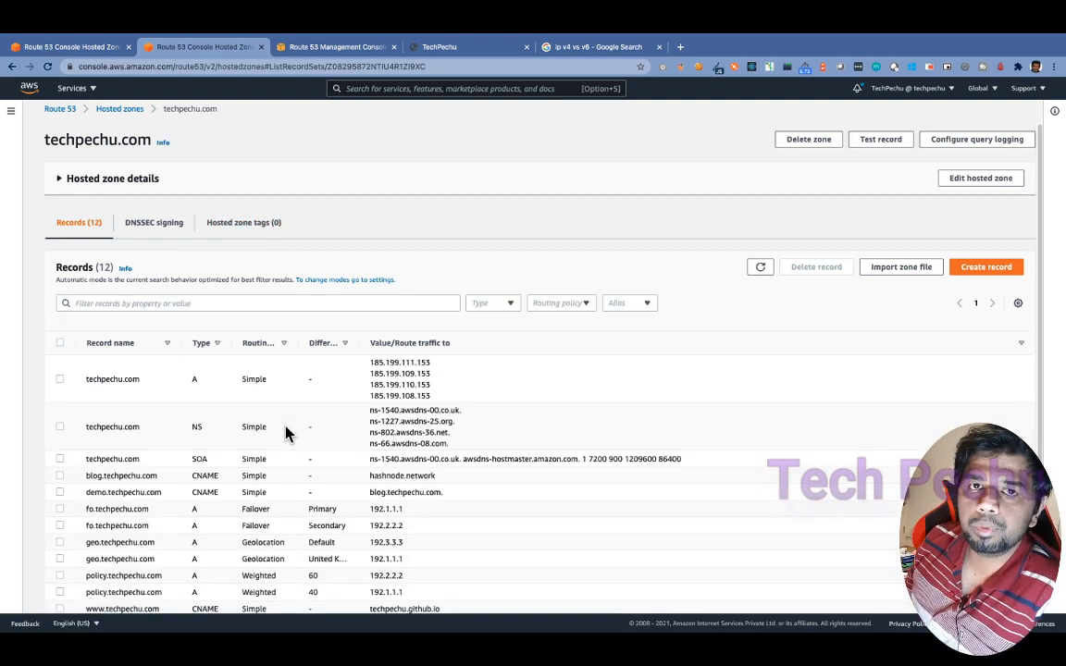
pyautogui.scroll(-1, 229, 393)
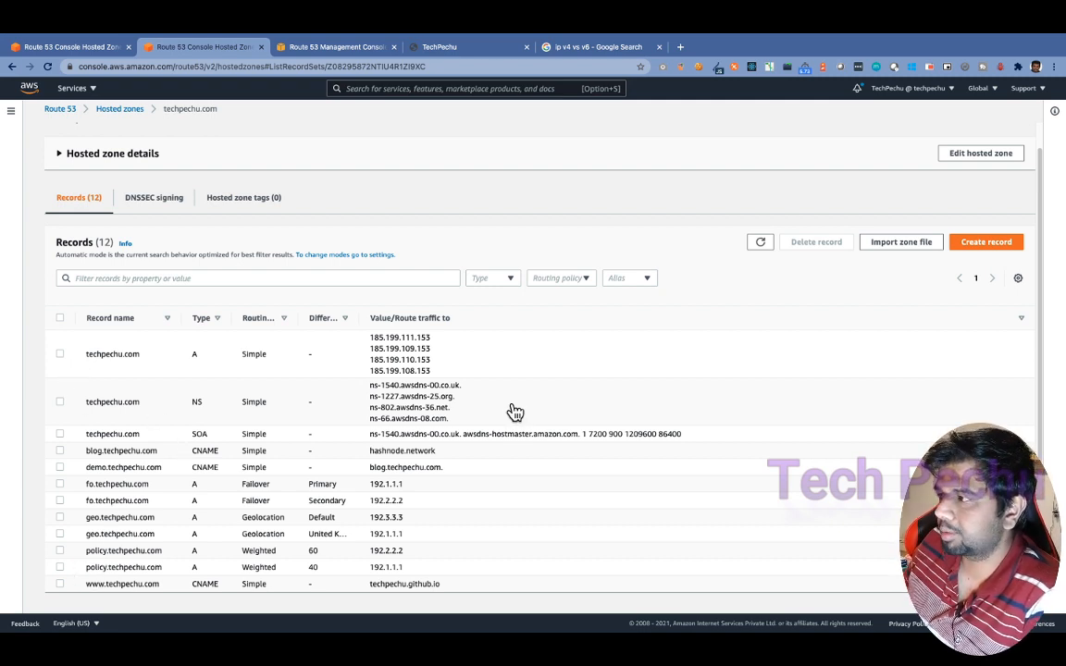
pyautogui.click(996, 243)
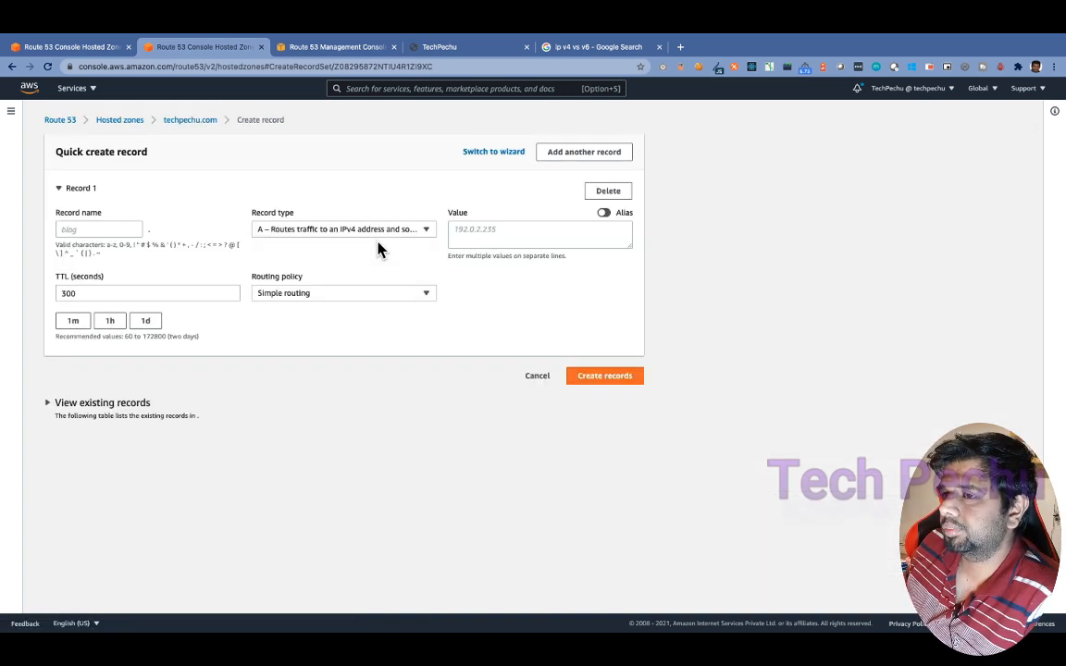
pyautogui.click(111, 230)
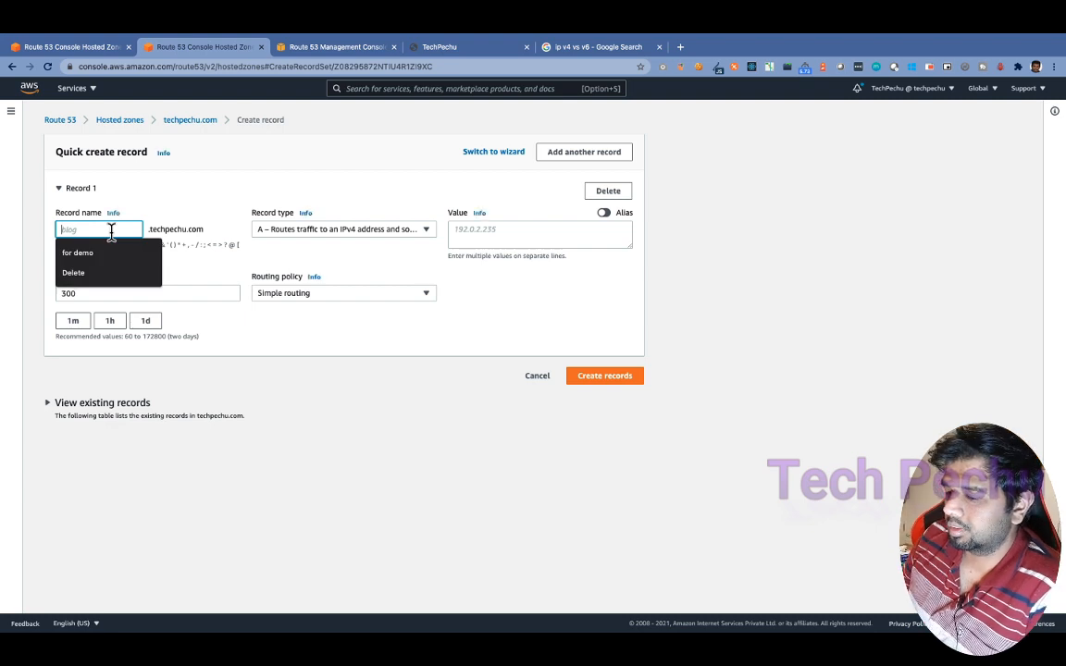
pyautogui.write('my')
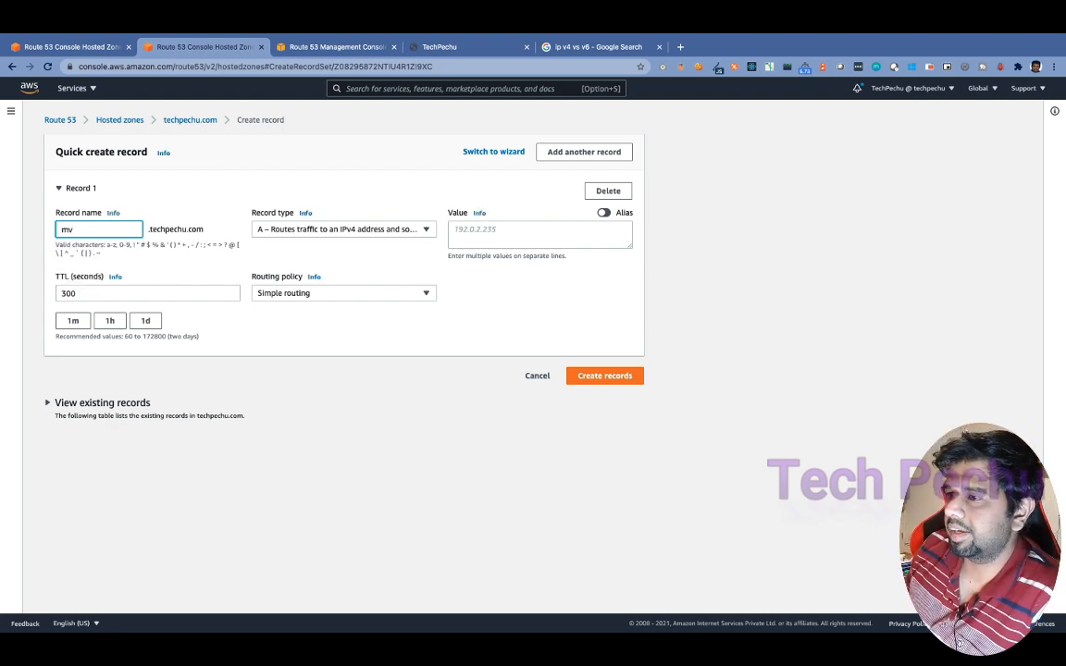
# - Give the mv record the Multivalue answer routing policy and attach health check h1
pyautogui.click(329, 292)
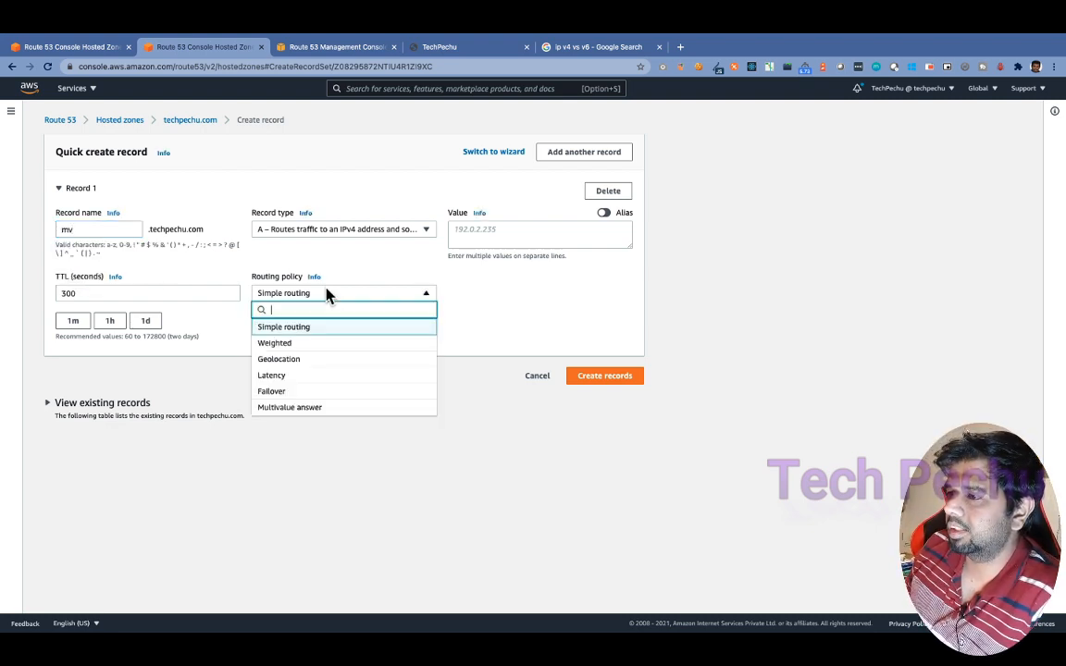
pyautogui.click(278, 410)
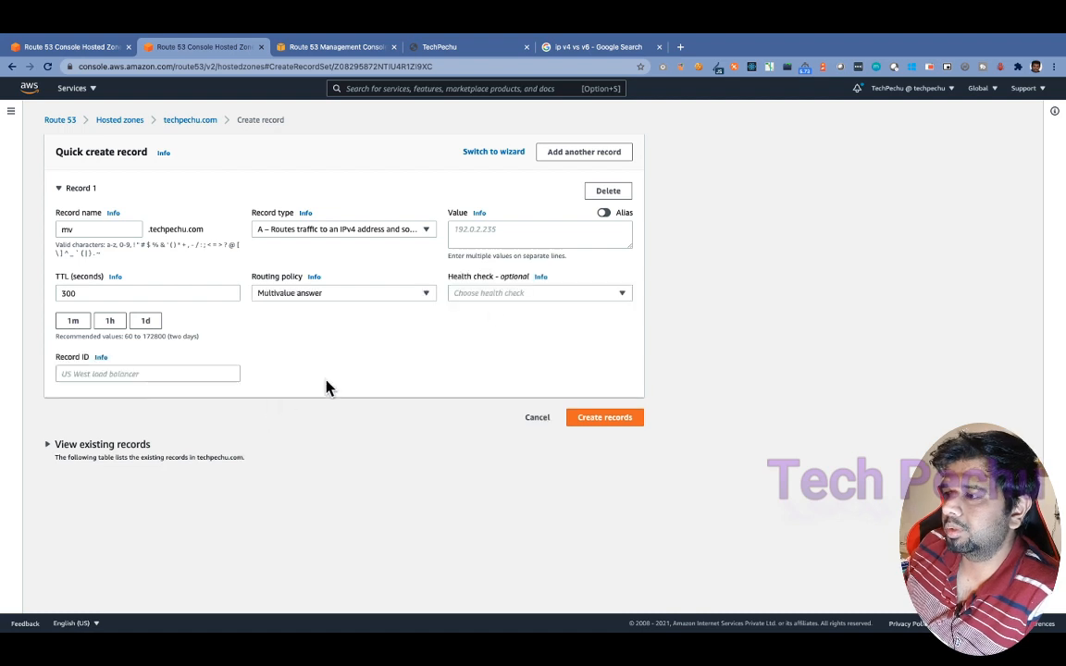
pyautogui.click(483, 298)
pyautogui.click(468, 343)
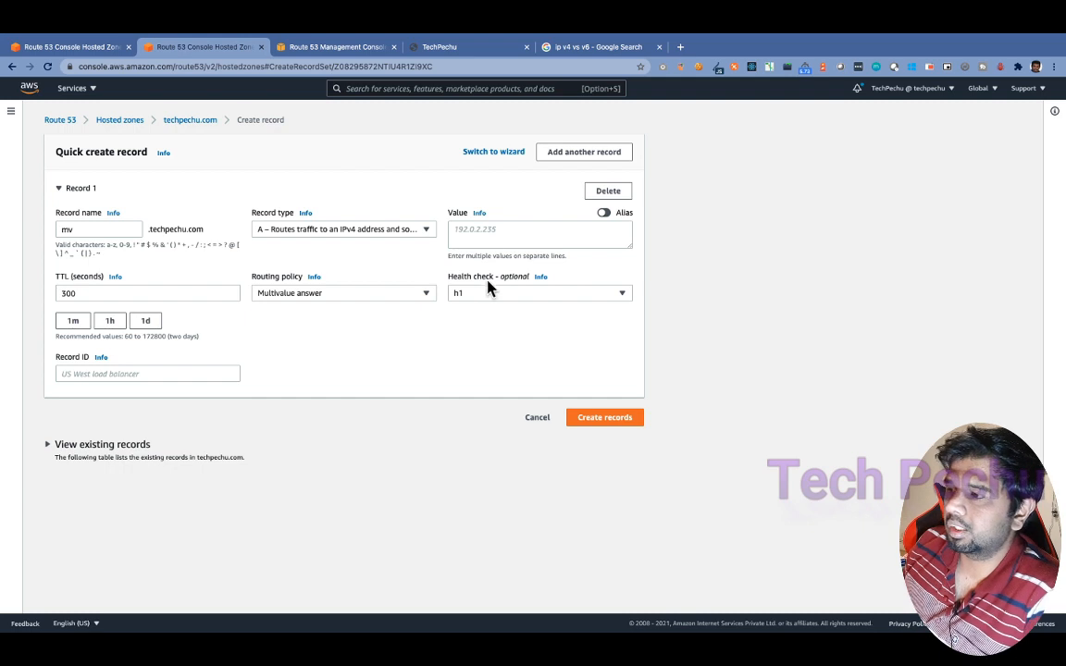
pyautogui.click(486, 231)
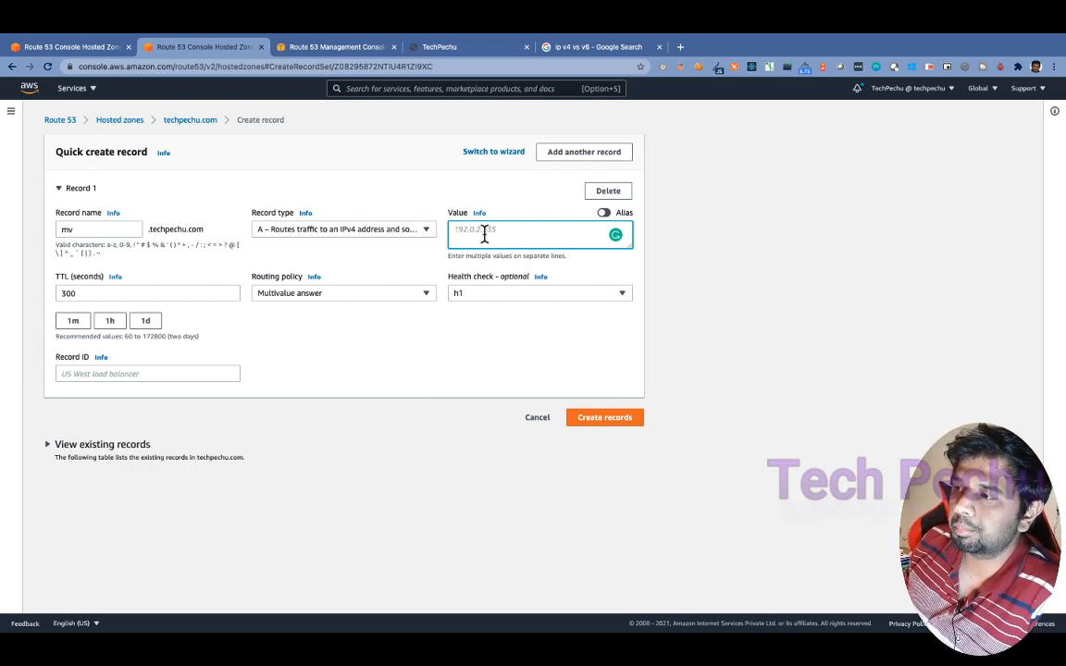
# - Switch the mv record to Simple routing to compare the available fields and restore the Multivalue answer policy
pyautogui.click(341, 293)
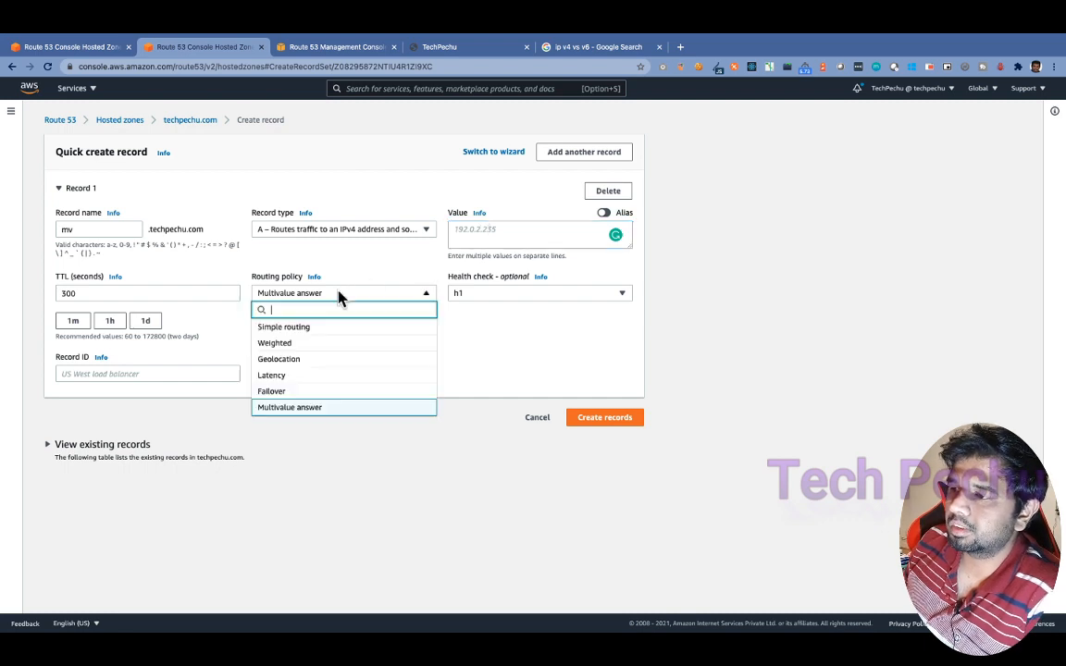
pyautogui.click(282, 329)
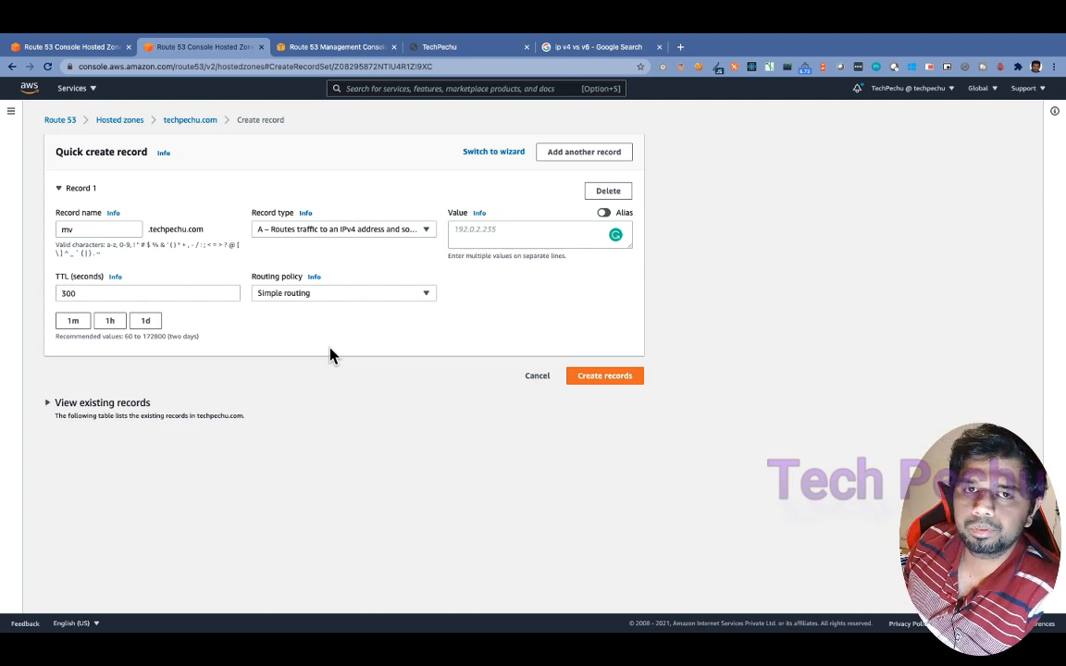
pyautogui.click(307, 294)
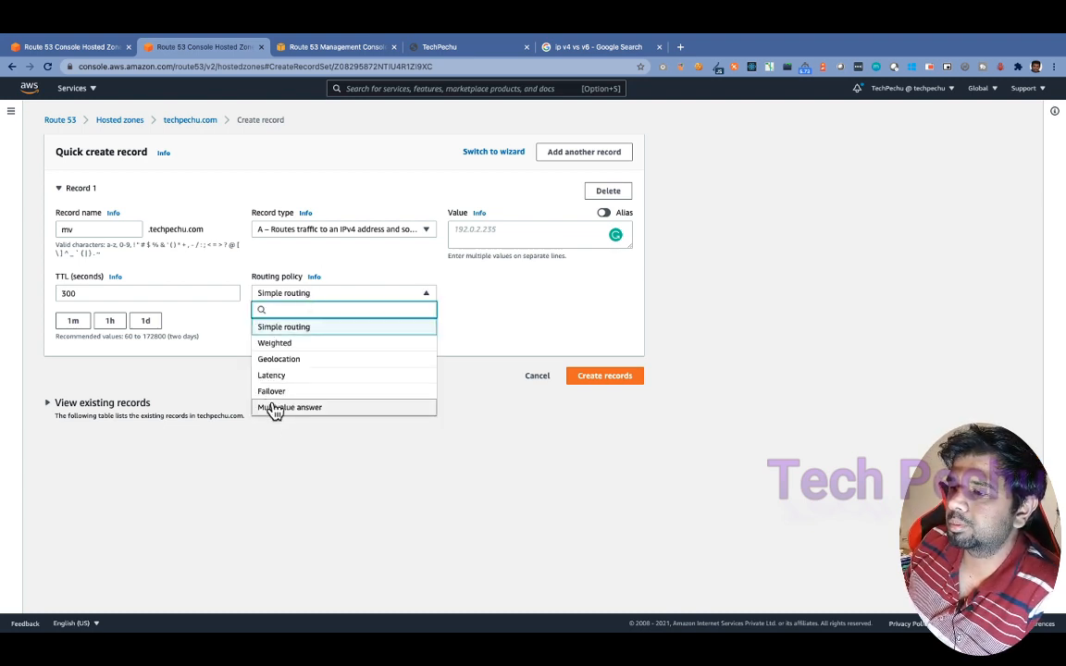
pyautogui.click(274, 408)
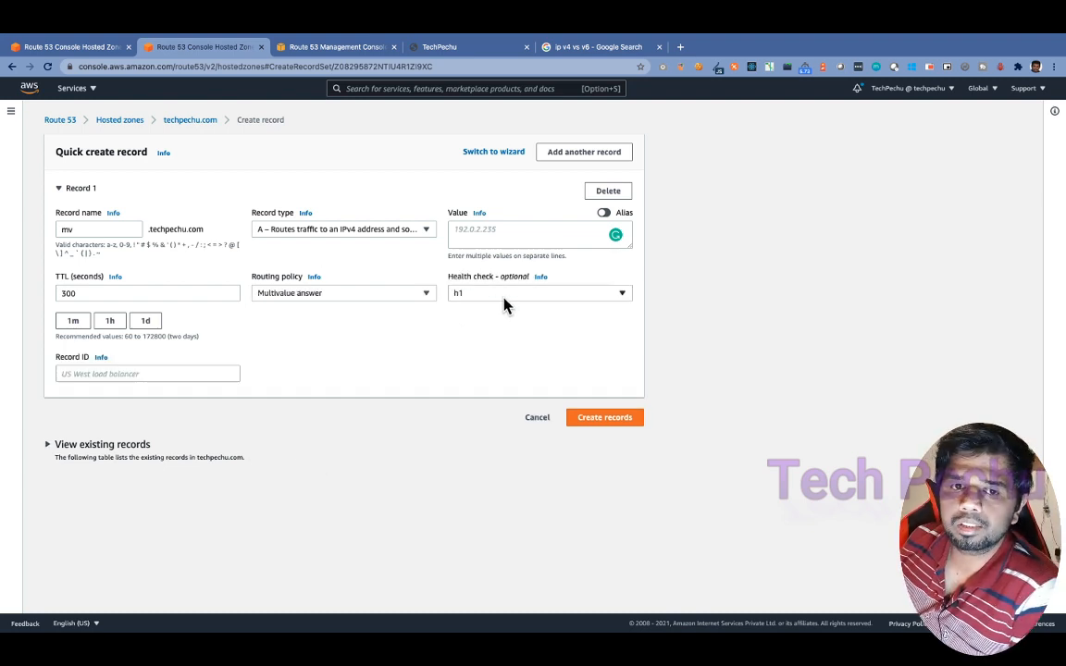